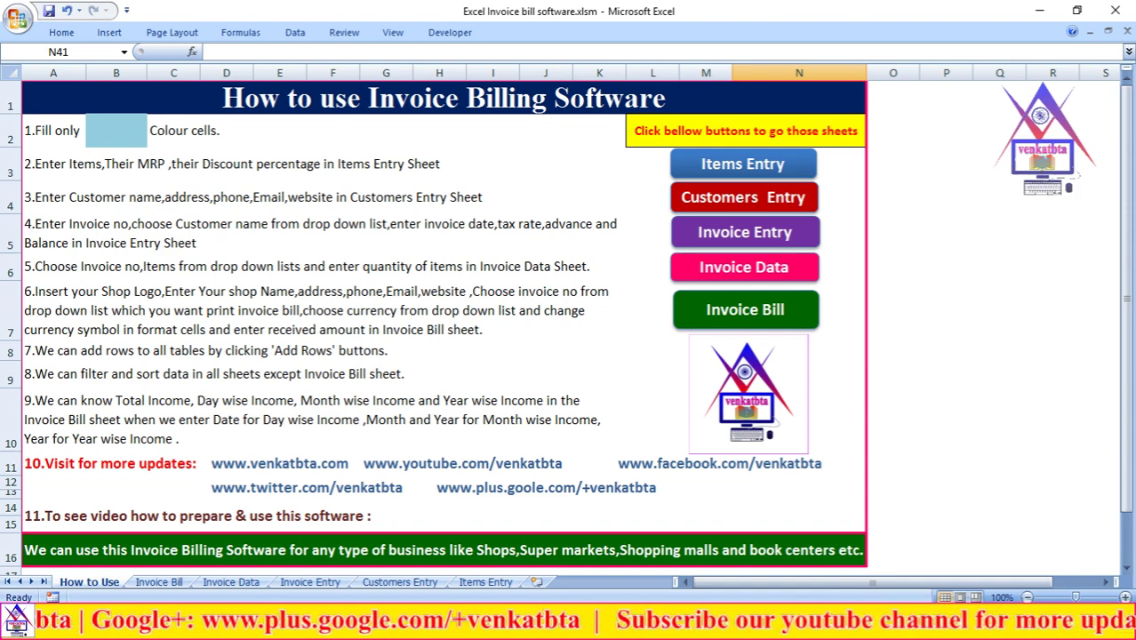
- Bring up the Invoice Billing Software download page in Chrome and scroll through its usage steps
click(426, 546)
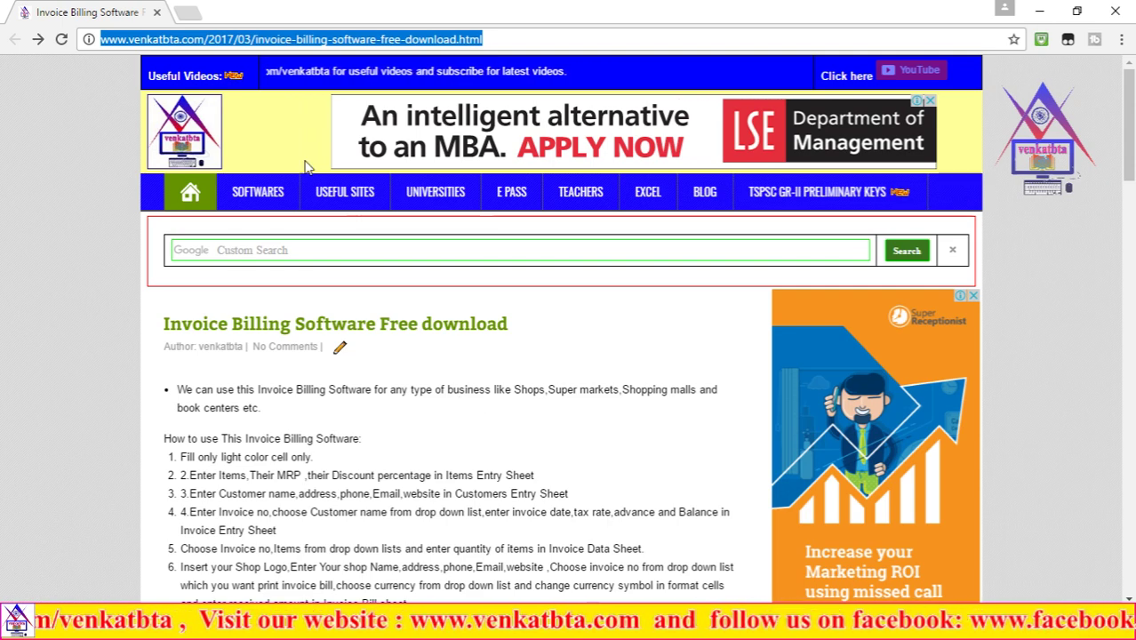
scroll(364, 444, down, 3)
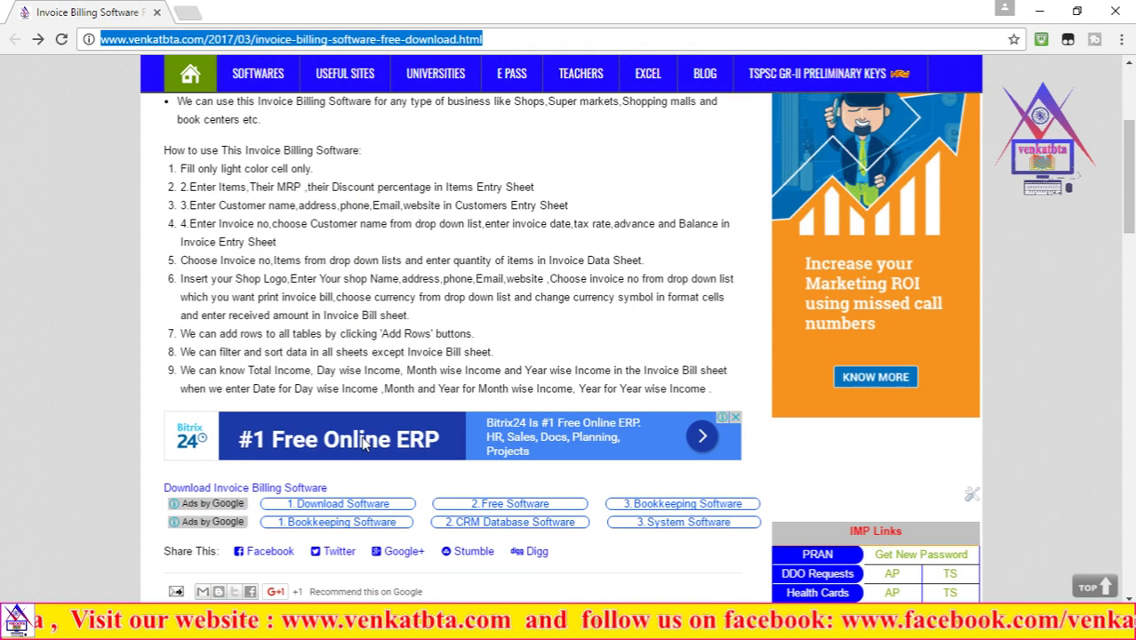
scroll(382, 231, up, 1)
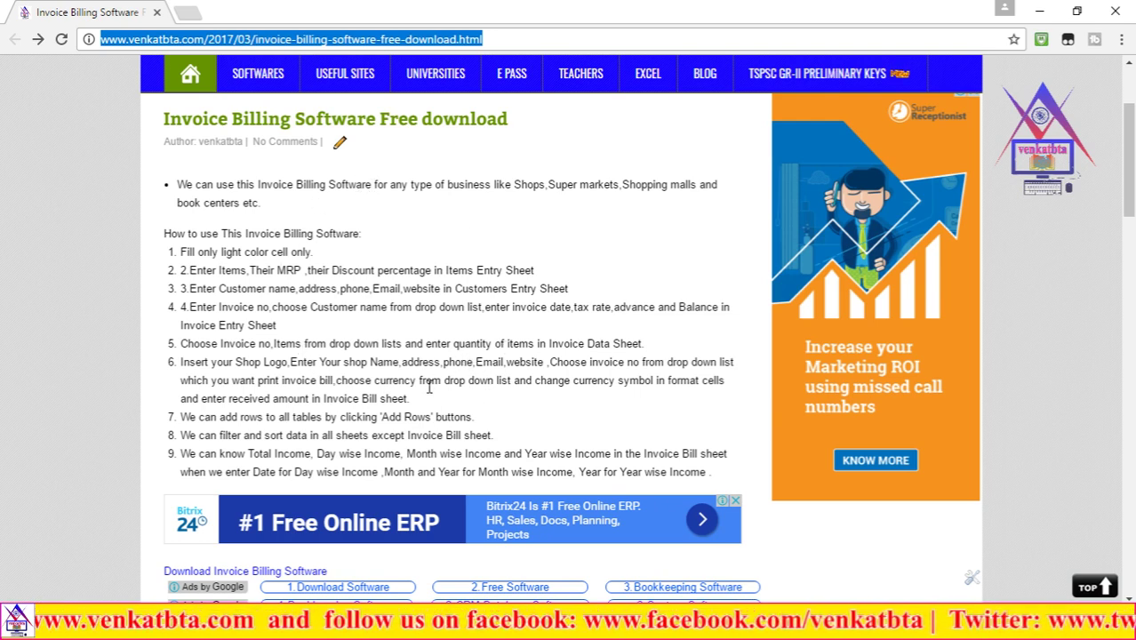
scroll(429, 387, down, 3)
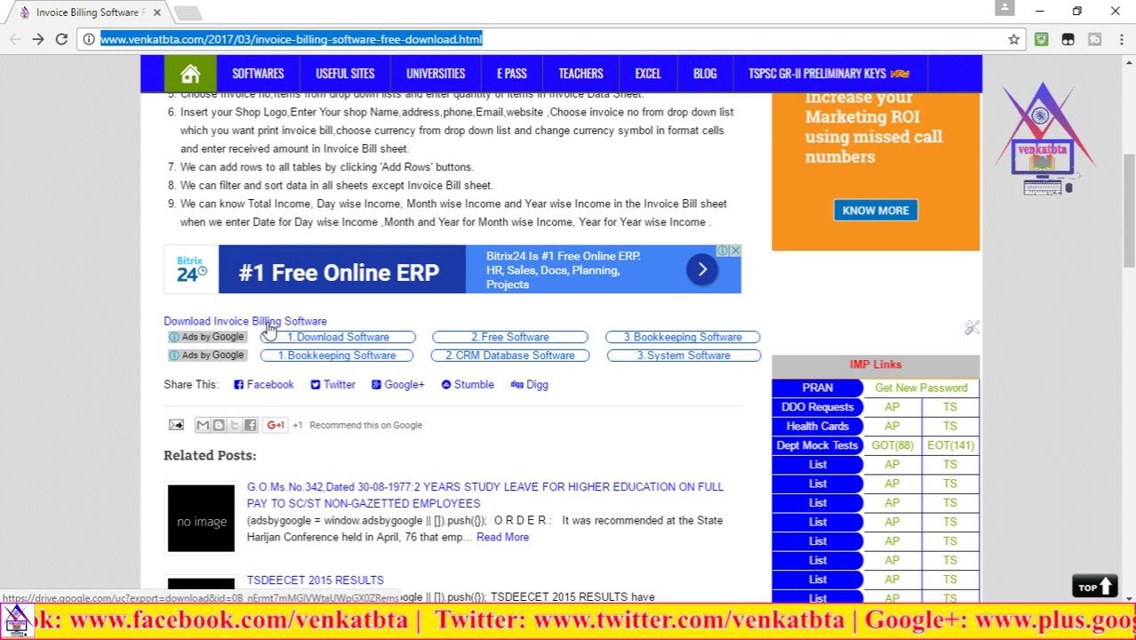
scroll(269, 327, up, 5)
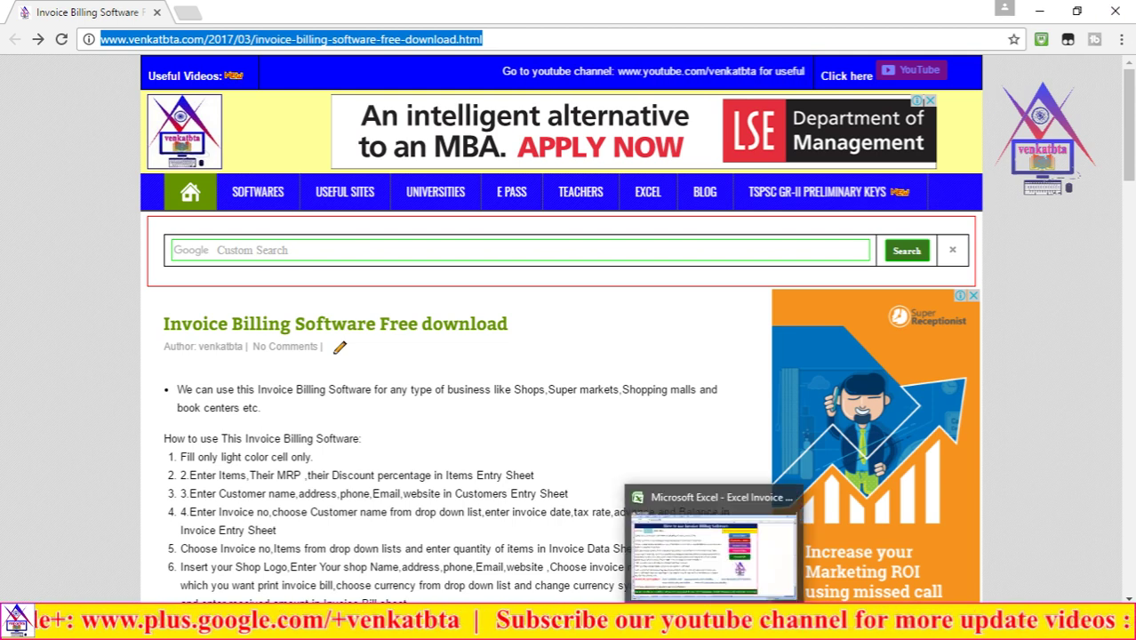
- Return to the Excel Invoice bill software.xlsm workbook
click(712, 542)
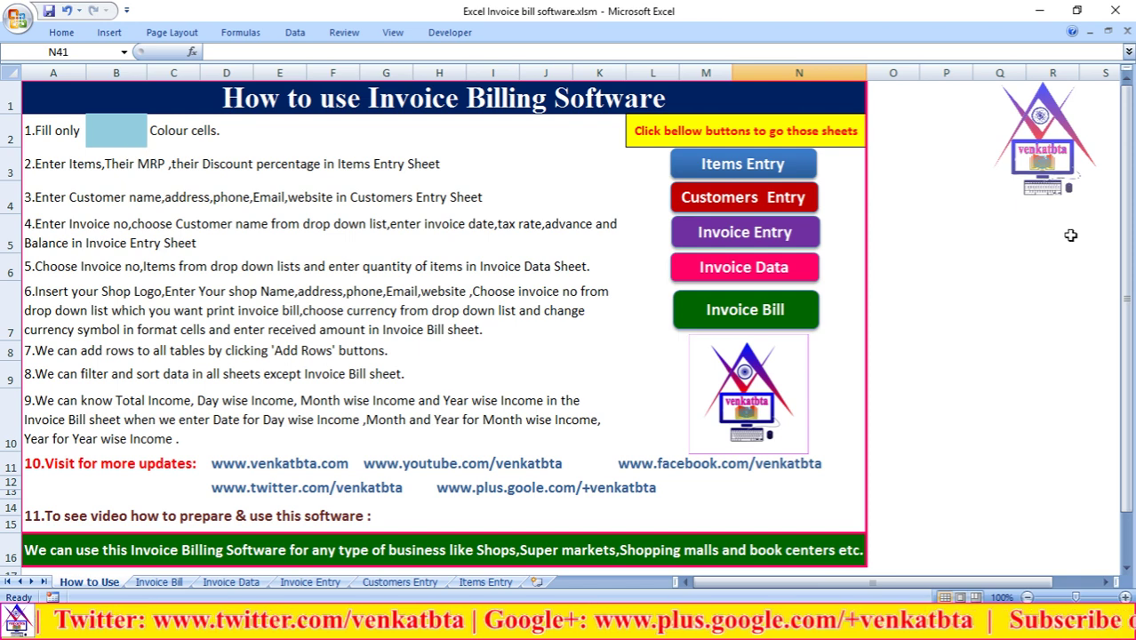
- Open the Items Entry sheet and select the empty Item cell B13
click(741, 169)
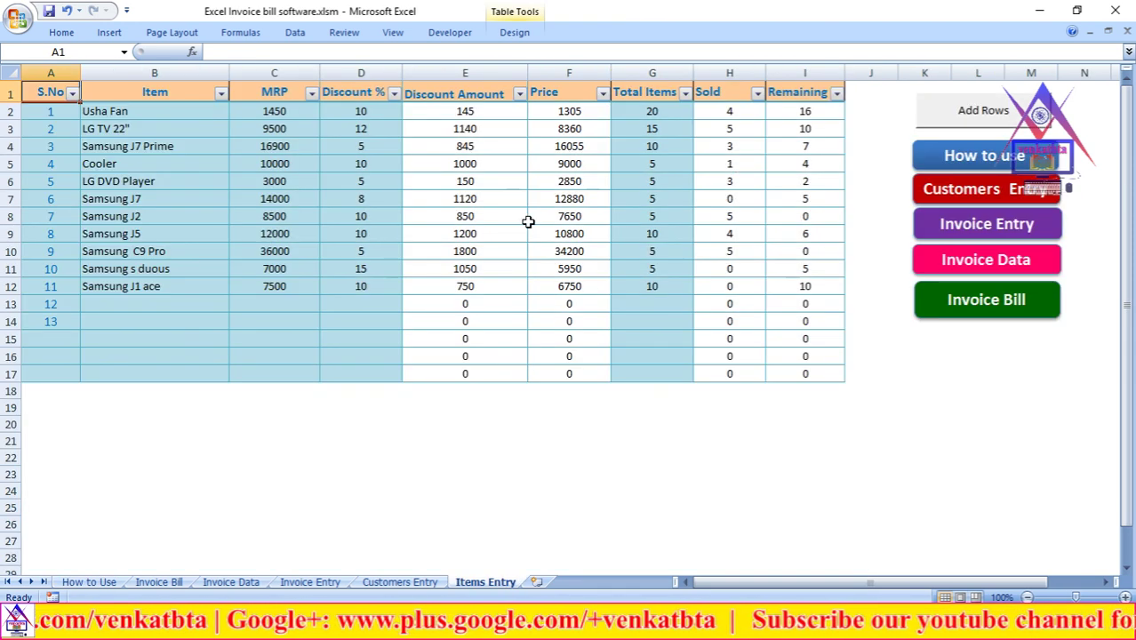
scroll(394, 365, down, 2)
scroll(394, 366, up, 2)
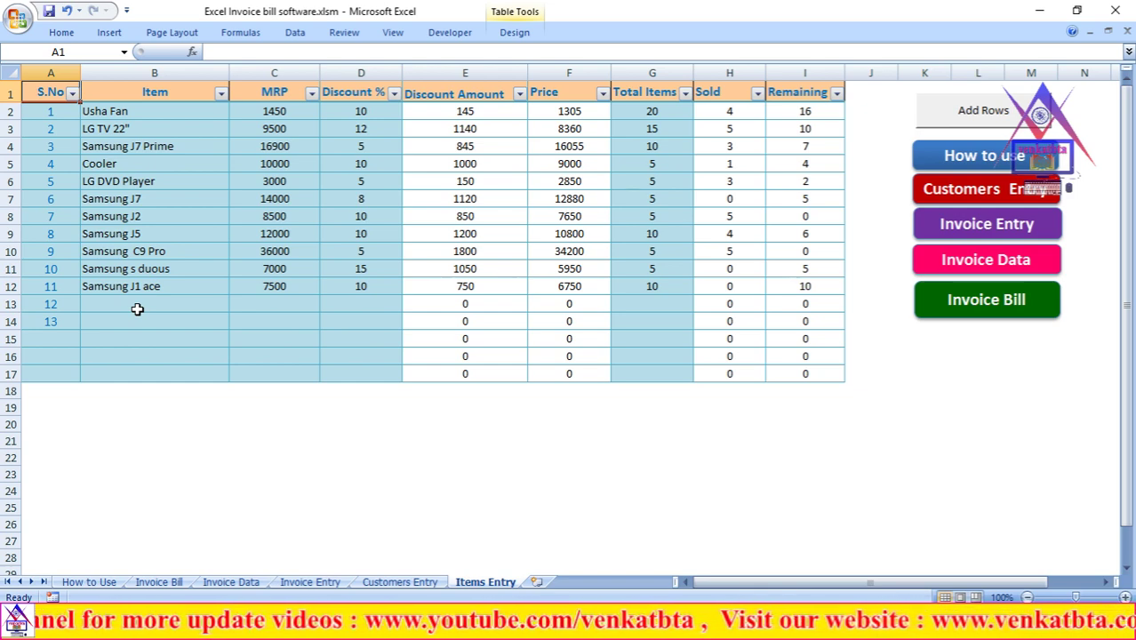
click(139, 306)
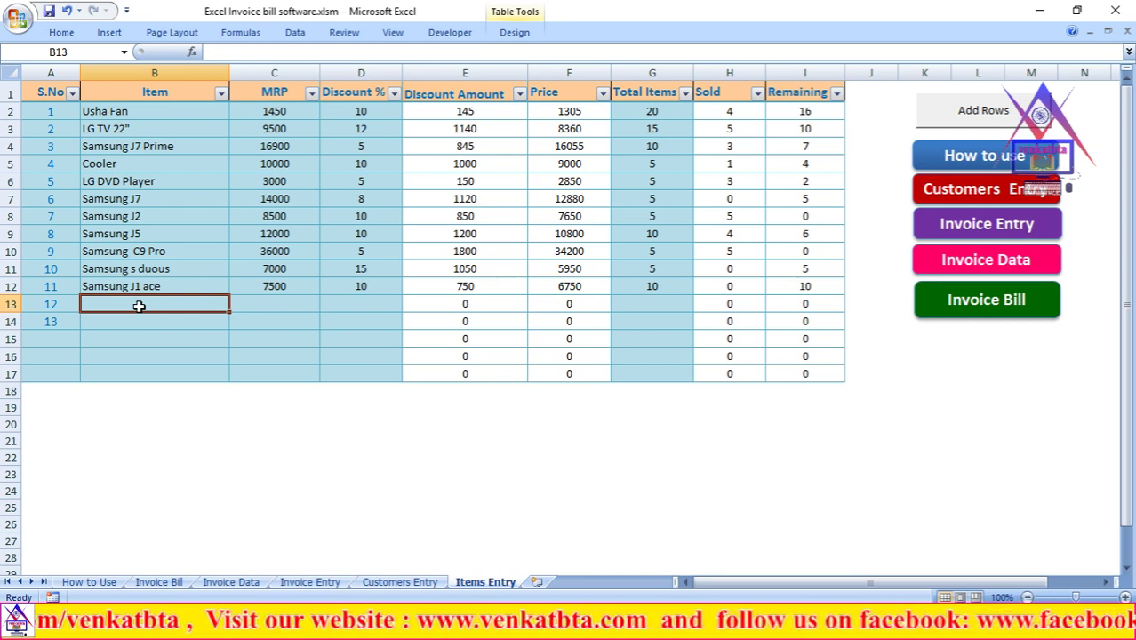
drag(139, 306, 148, 306)
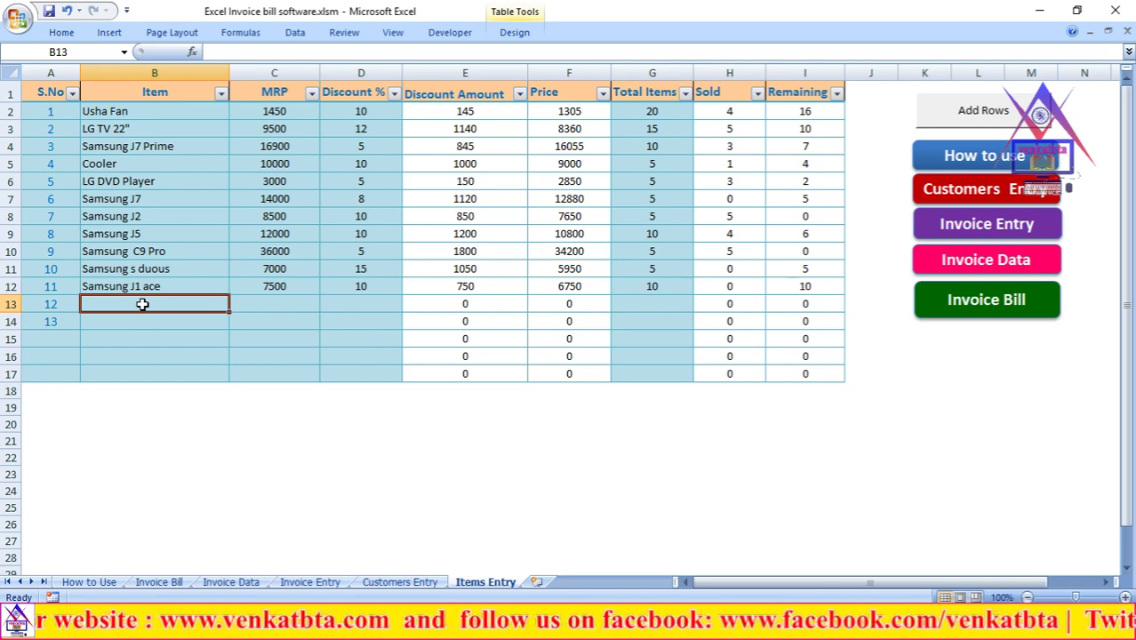
key(Down)
key(Down)
key(Down)
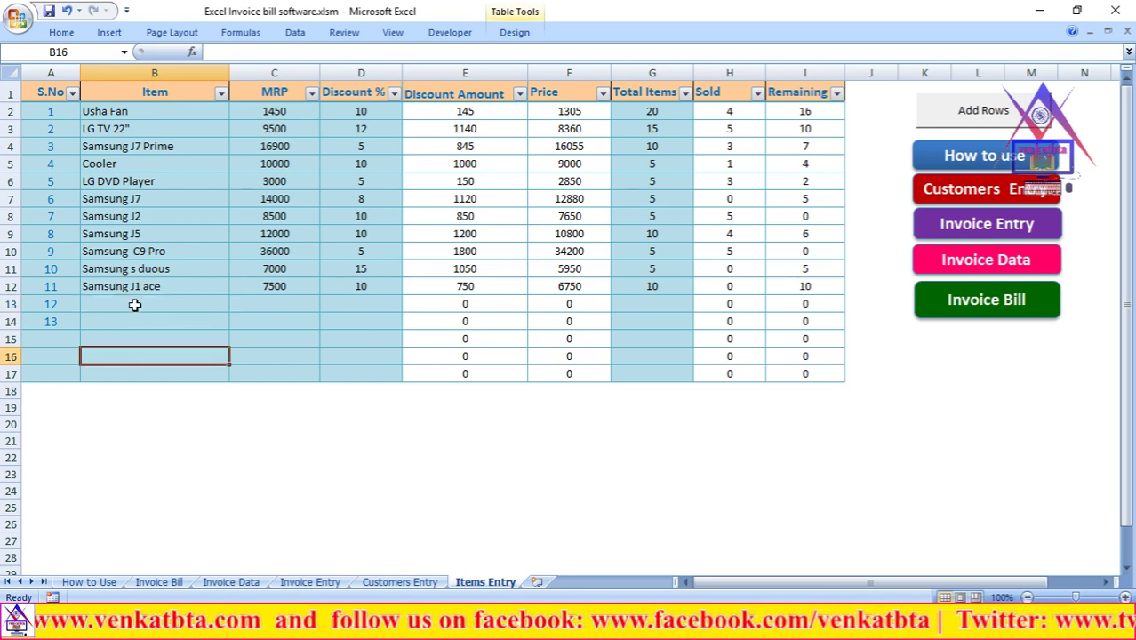
click(135, 304)
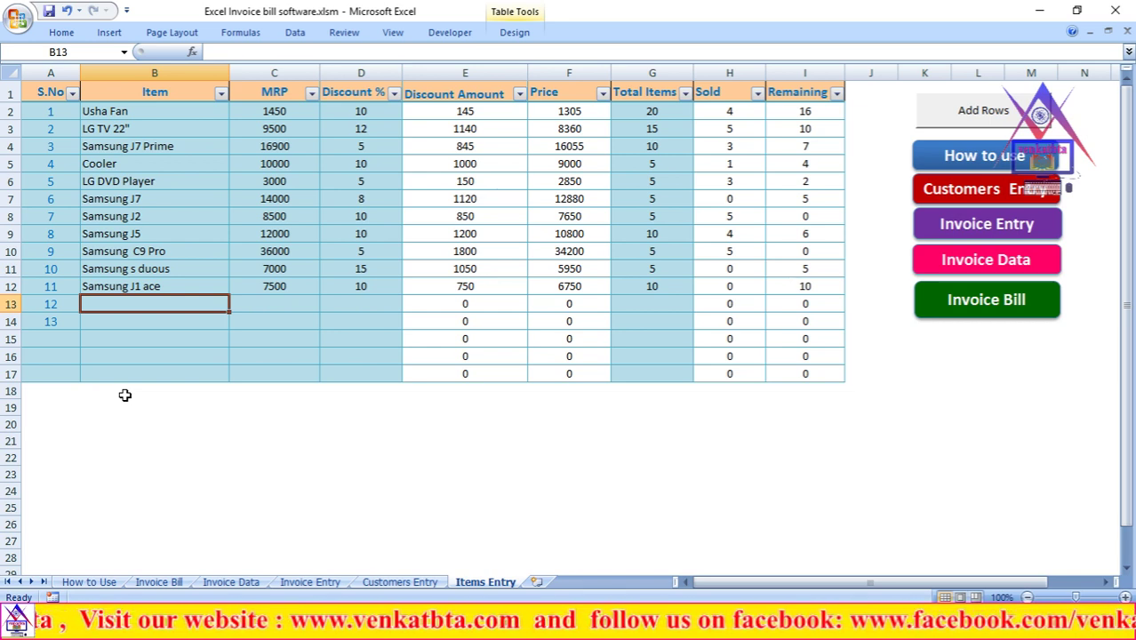
- Name item 12 in cell B13 as LG TV 42"
text(Ba)
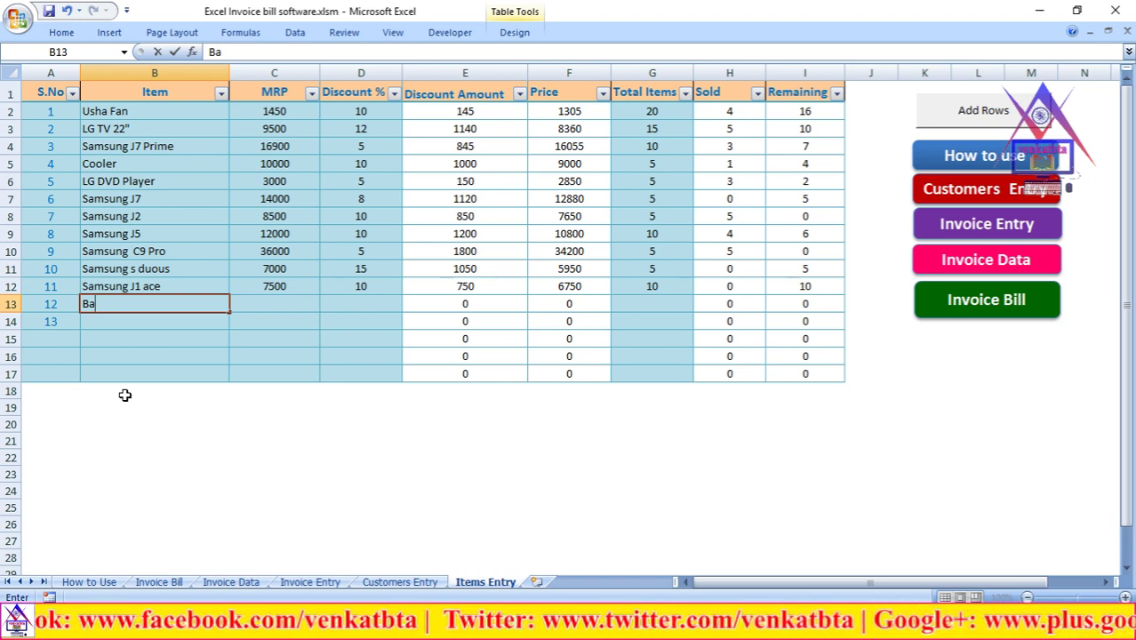
key(BackSpace)
key(BackSpace)
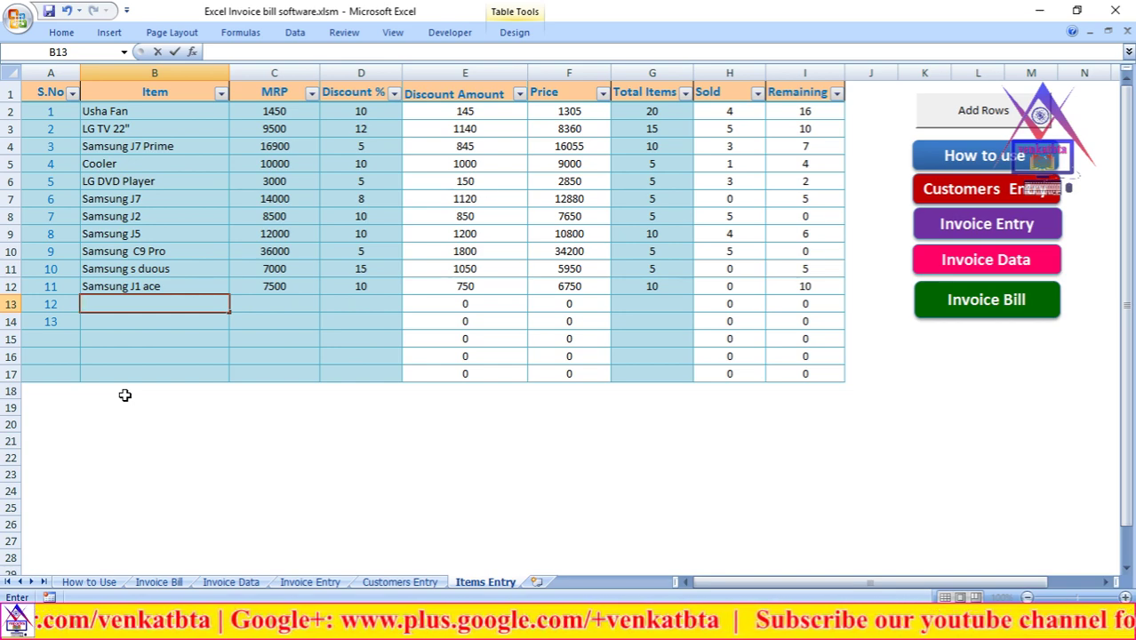
text(L)
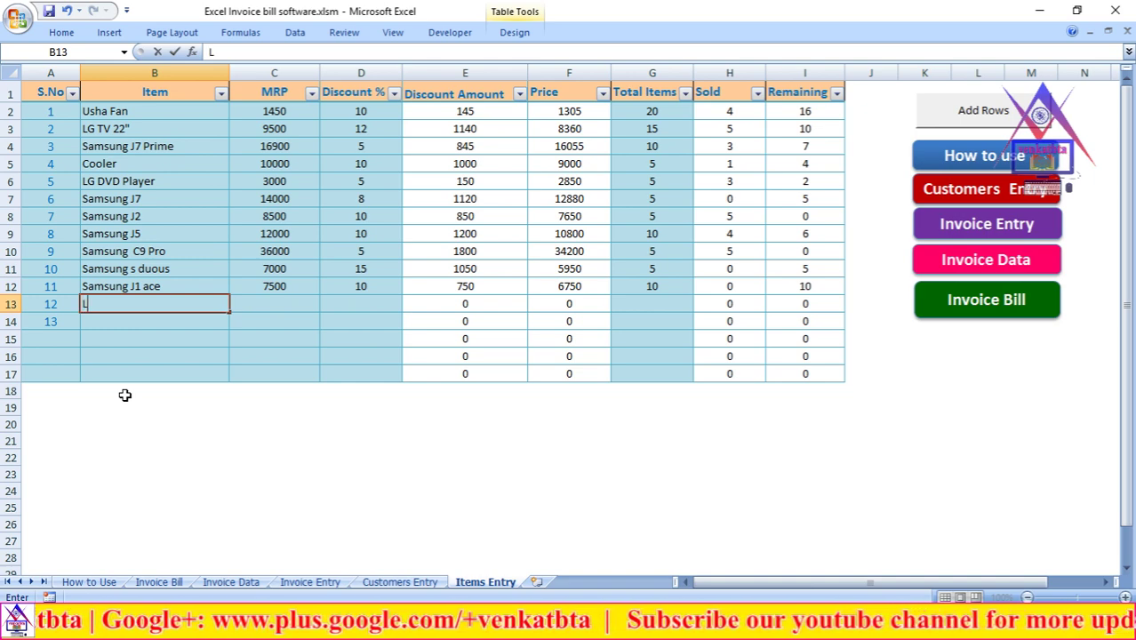
text(G)
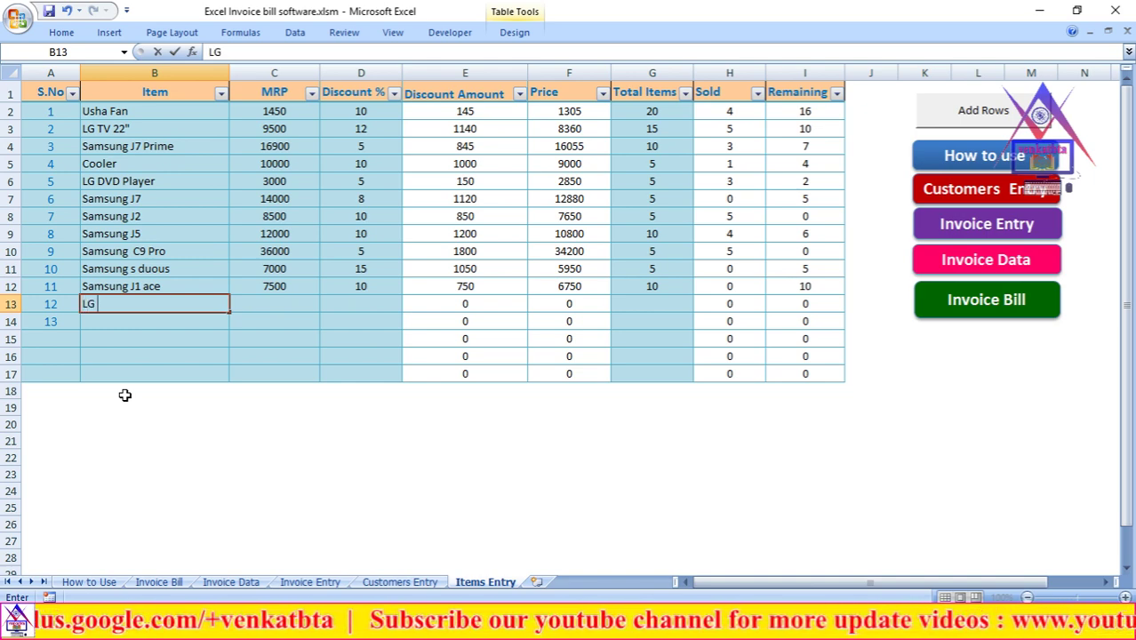
text( TV)
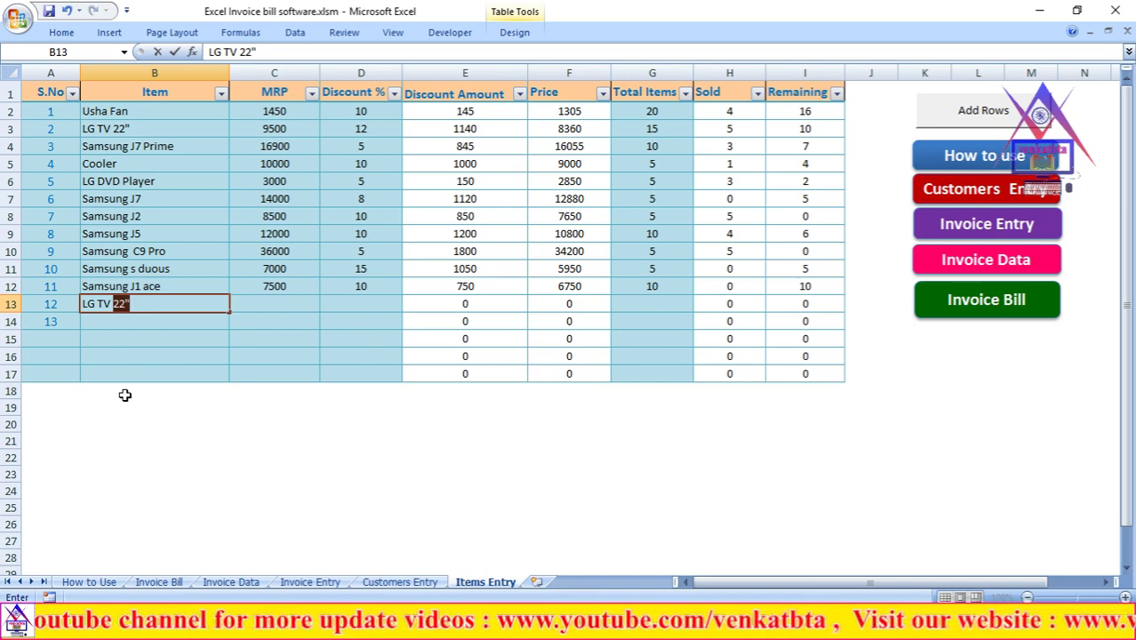
text(42)
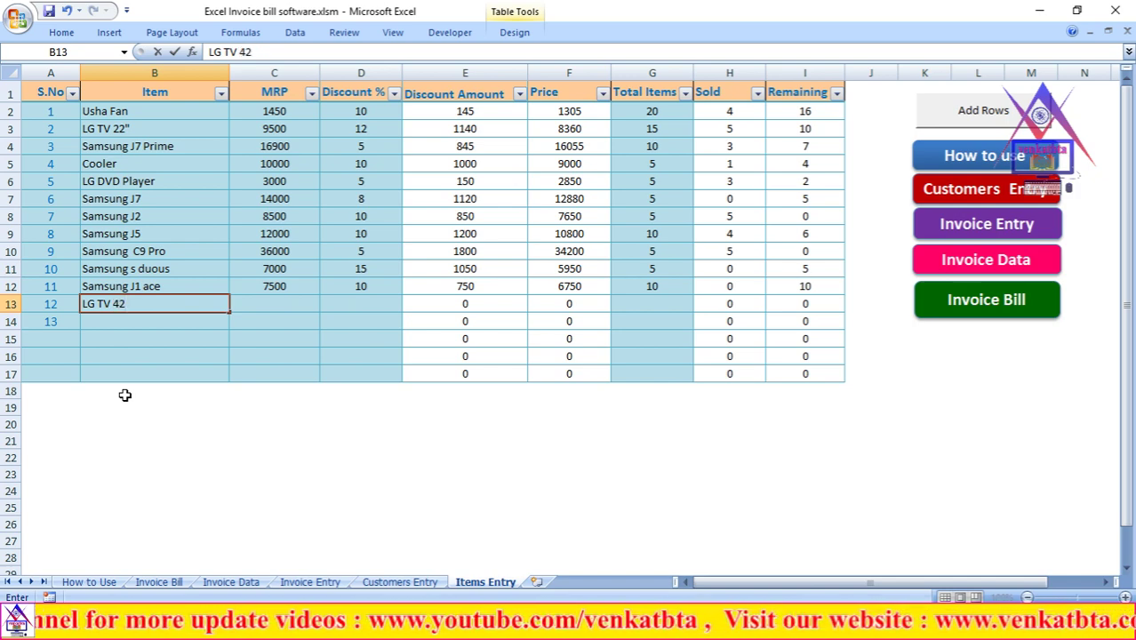
text(")
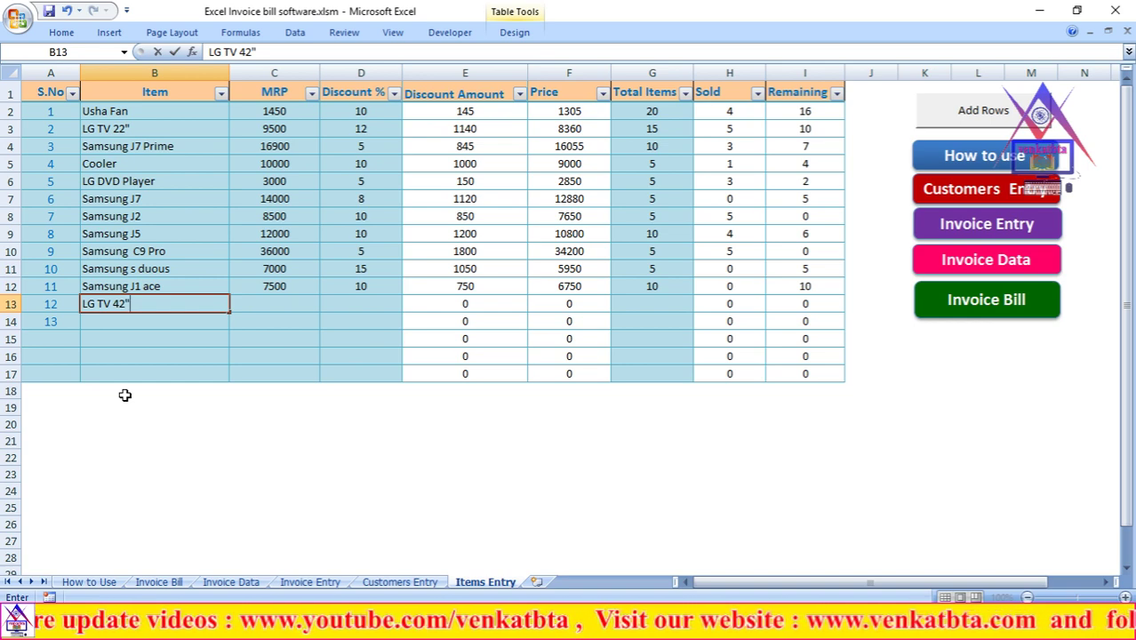
click(285, 300)
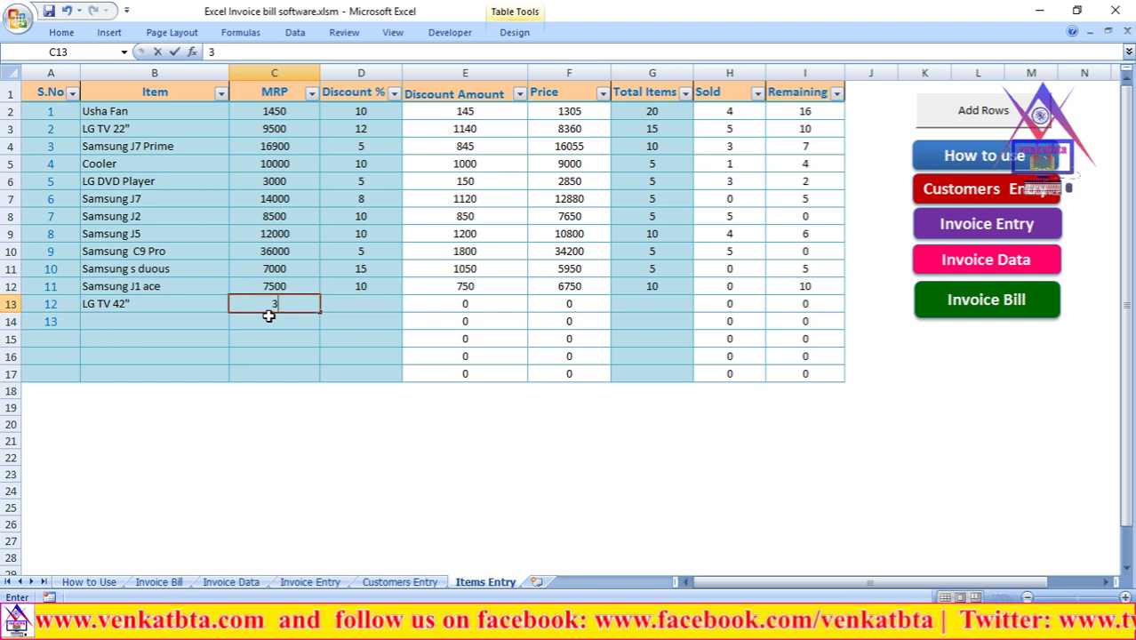
- Give LG TV 42" an MRP of 35000, a 12% discount and 5 total items
text(3500)
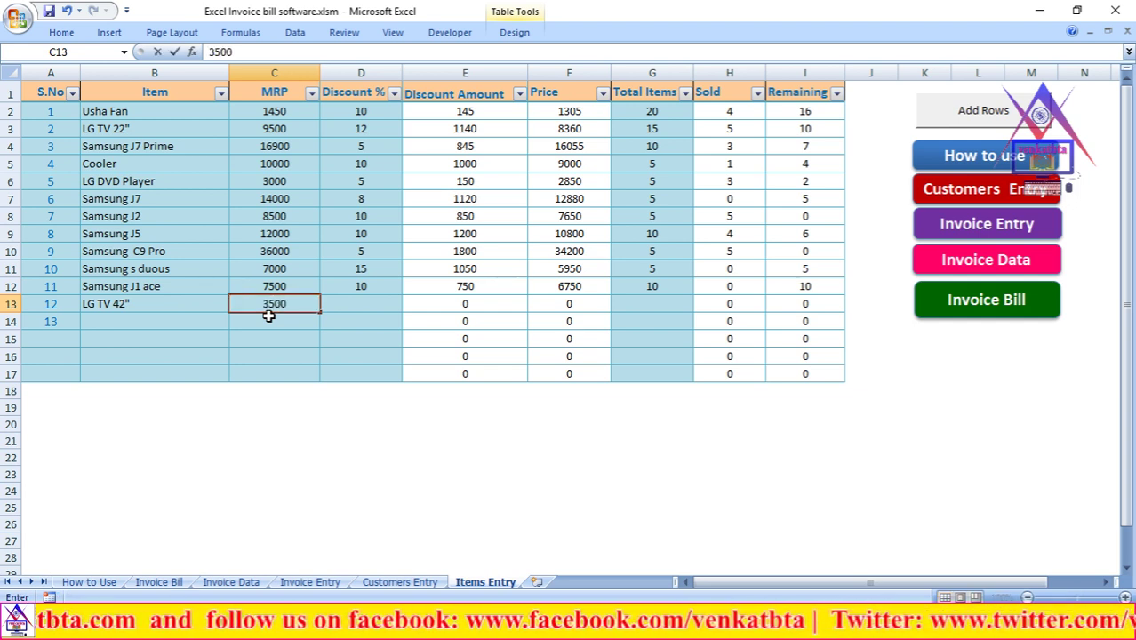
text(0)
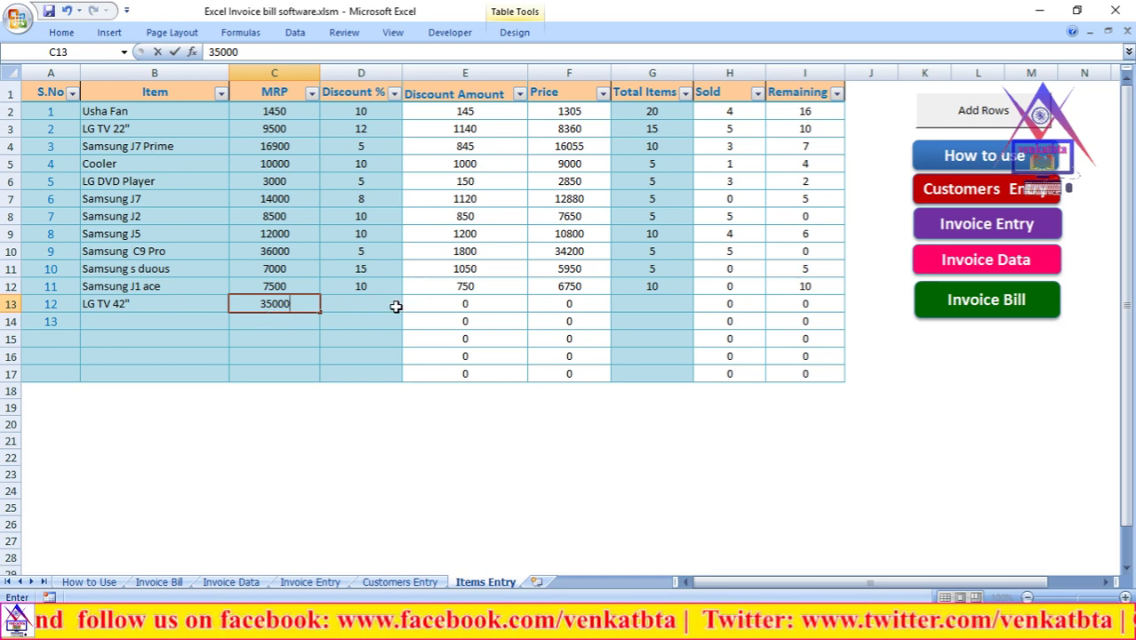
click(391, 305)
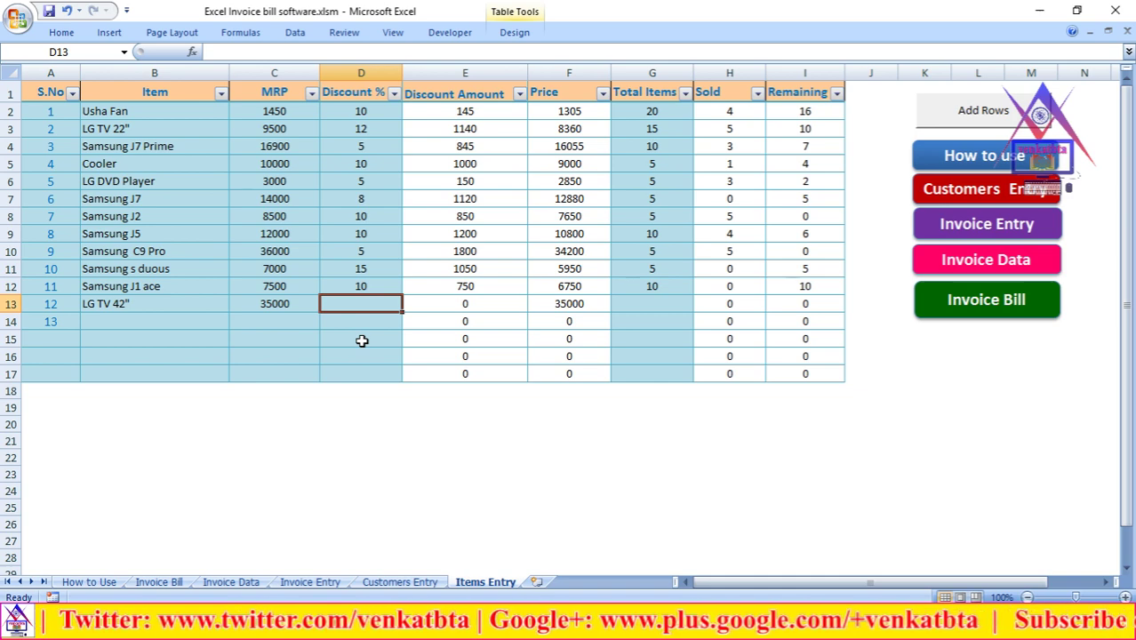
text(12)
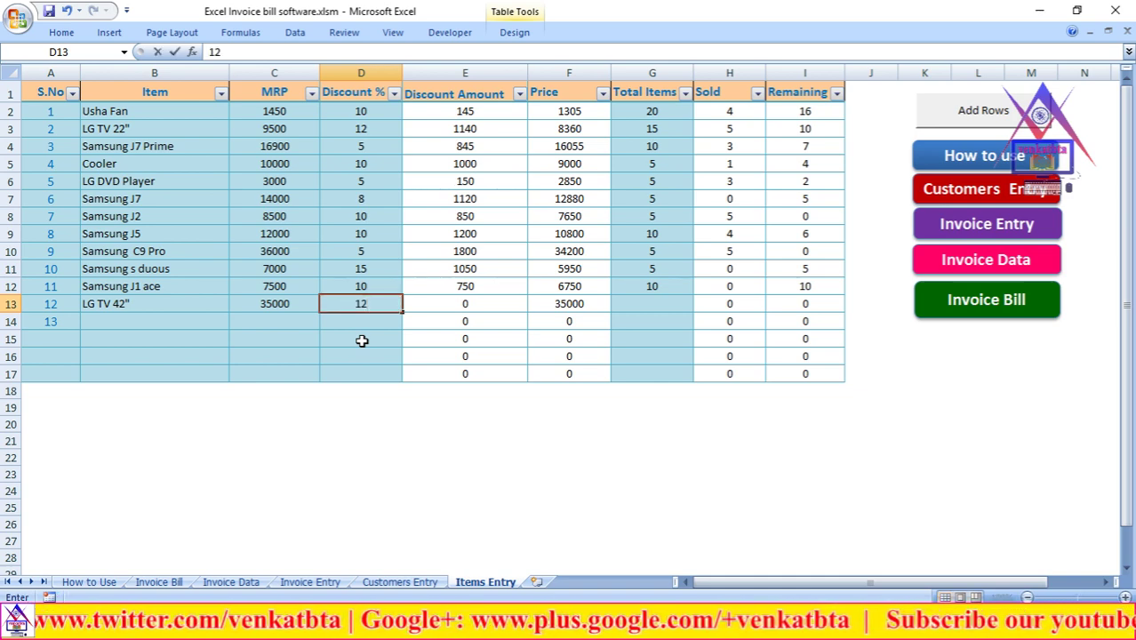
click(362, 340)
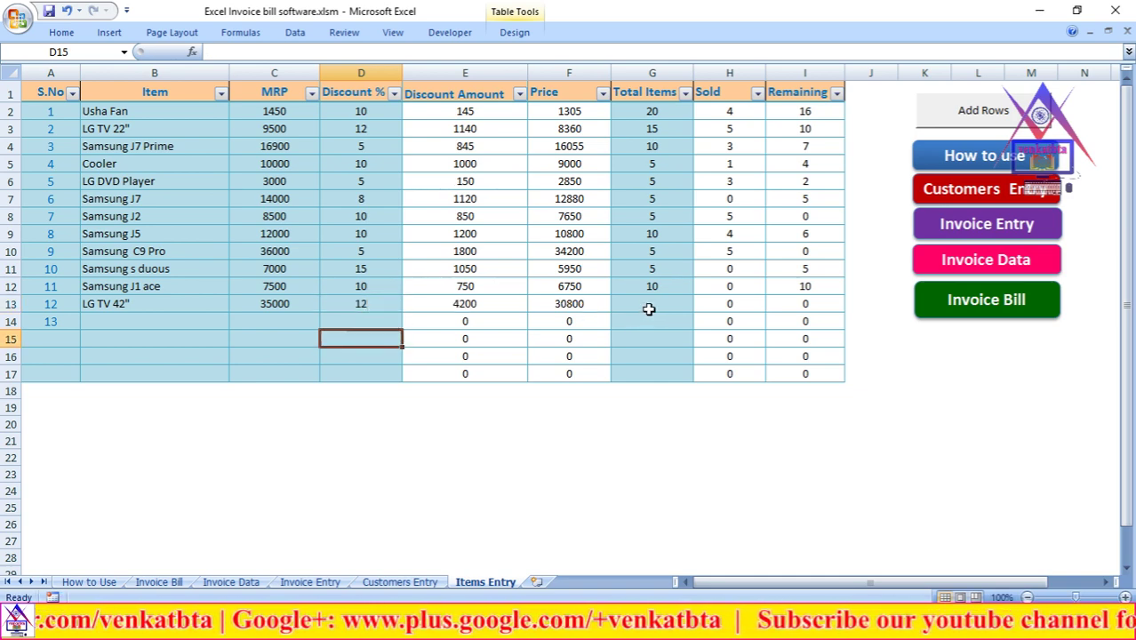
click(649, 308)
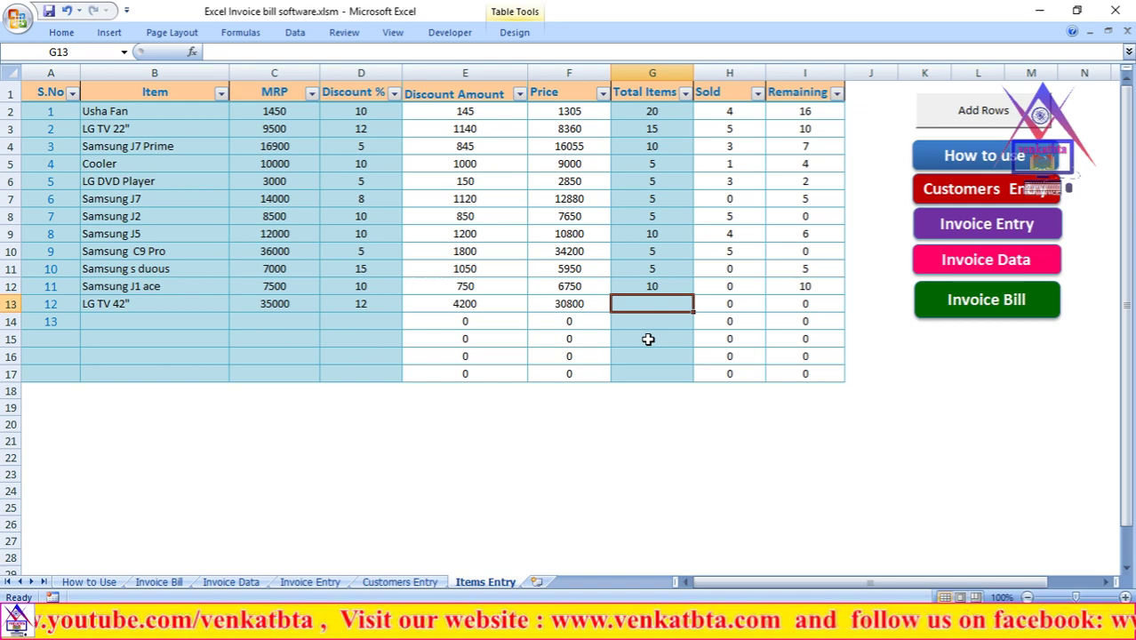
text(5)
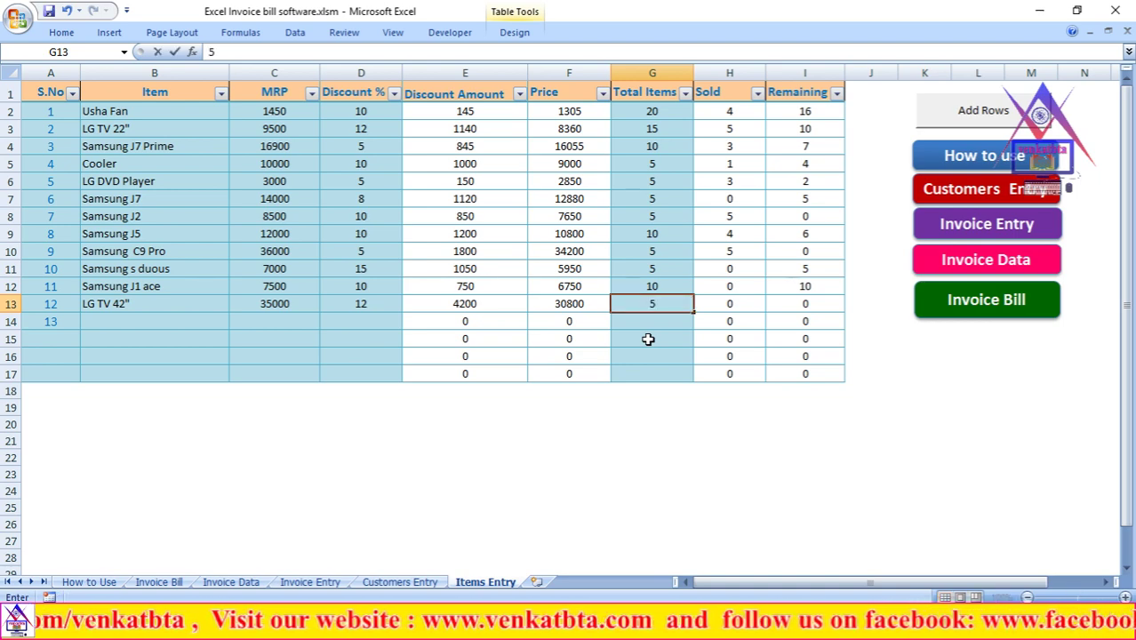
click(648, 340)
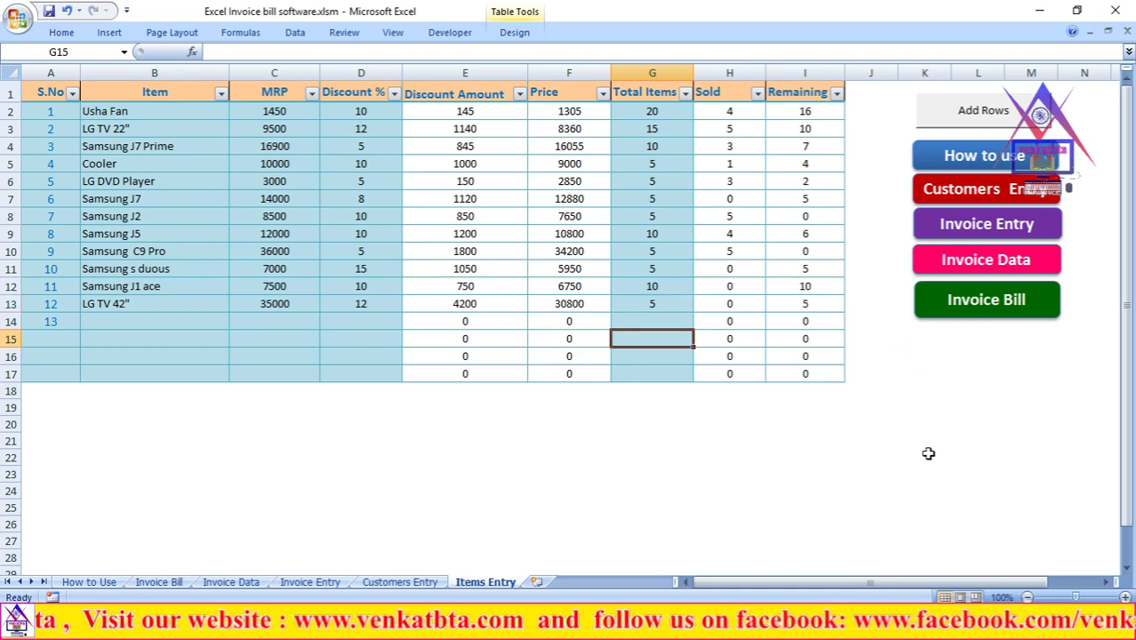
- On the Customers Entry sheet, enter the new customer's name in B7
click(983, 192)
click(326, 365)
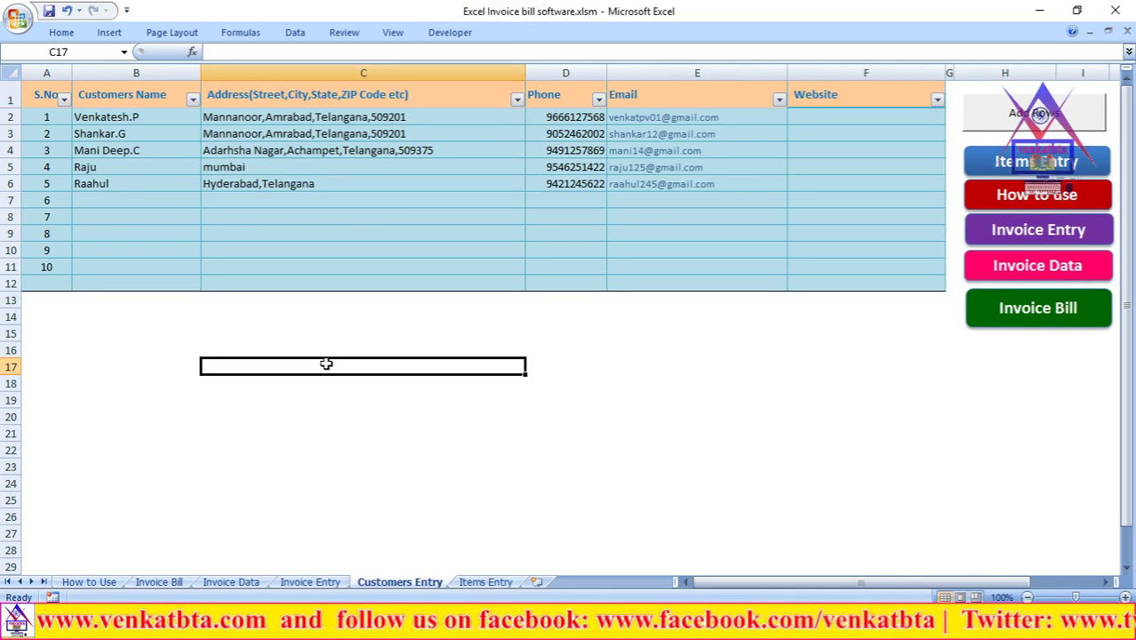
click(119, 199)
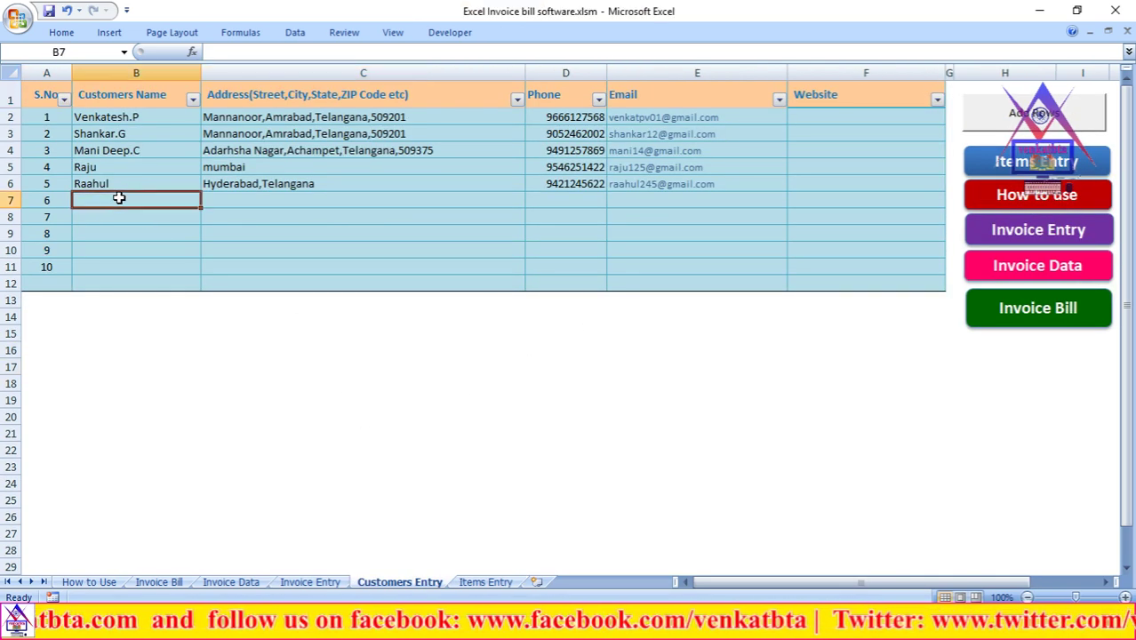
click(116, 231)
click(108, 196)
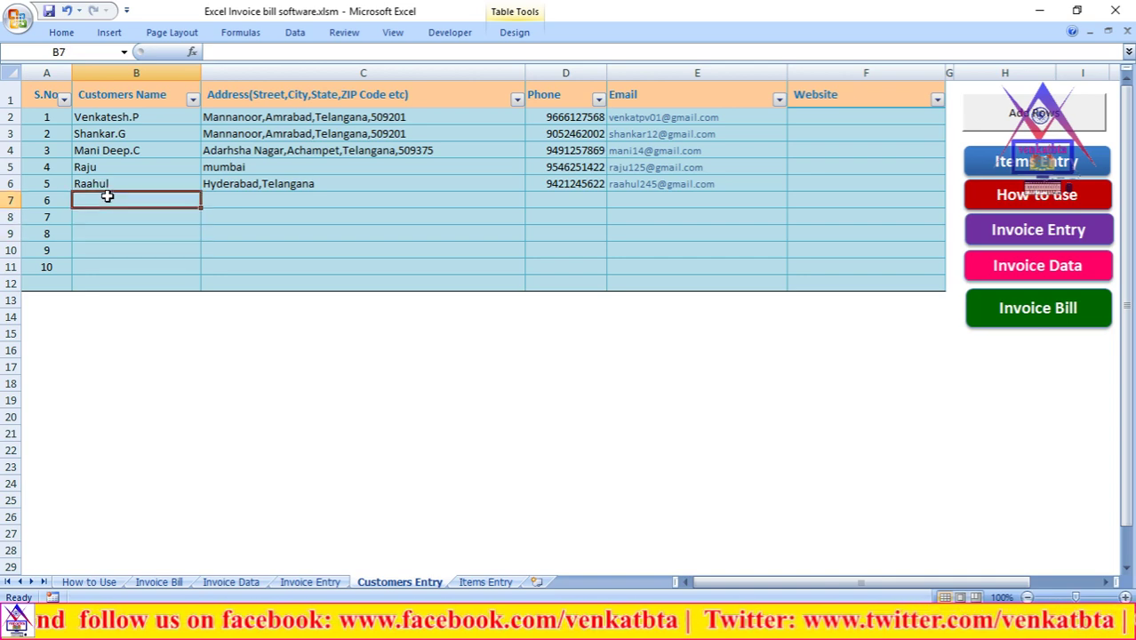
click(105, 228)
click(107, 198)
click(112, 221)
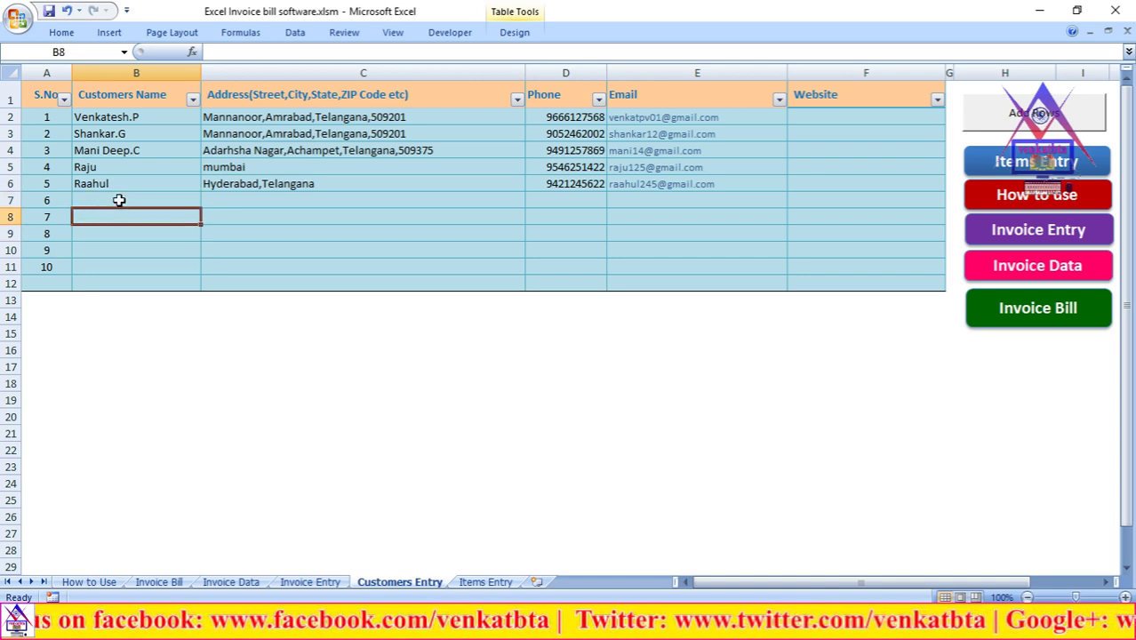
click(120, 197)
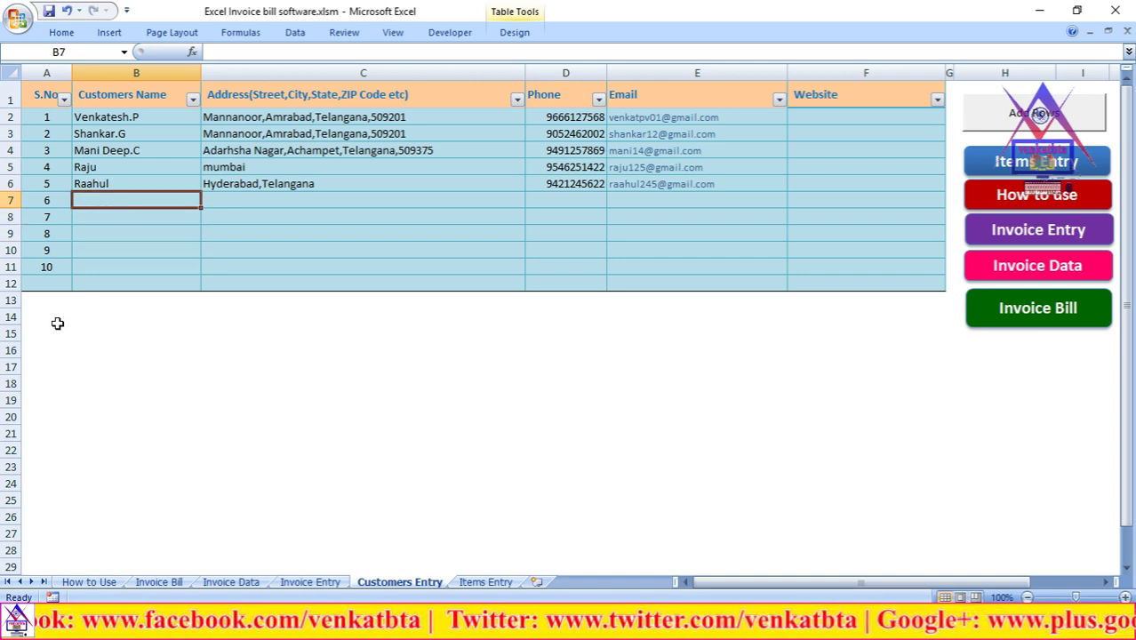
text(G)
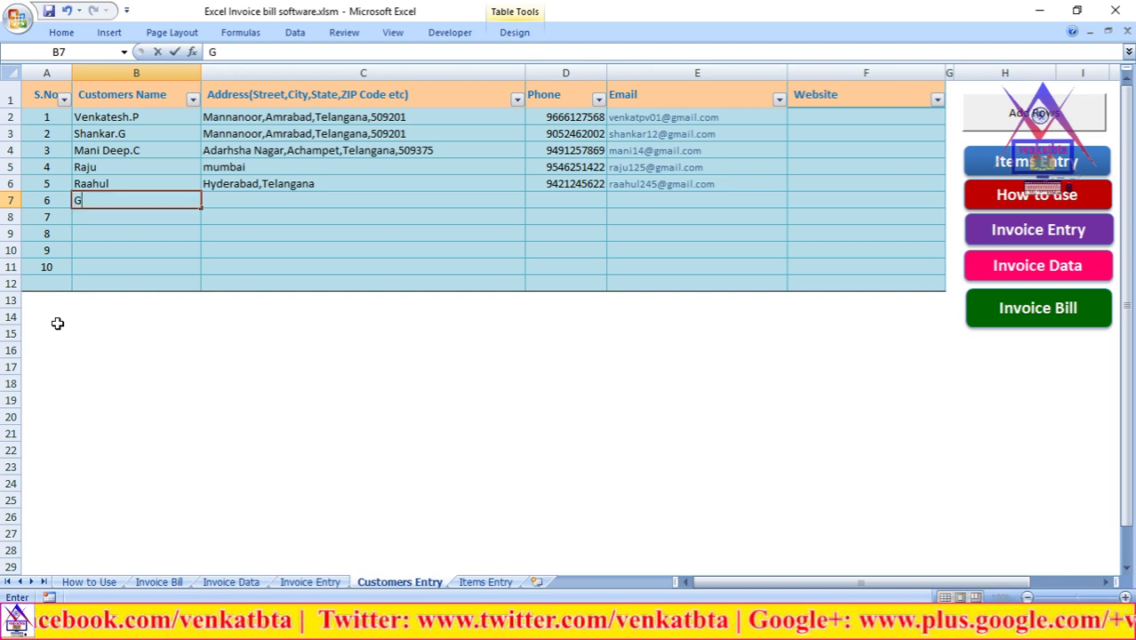
text(auta)
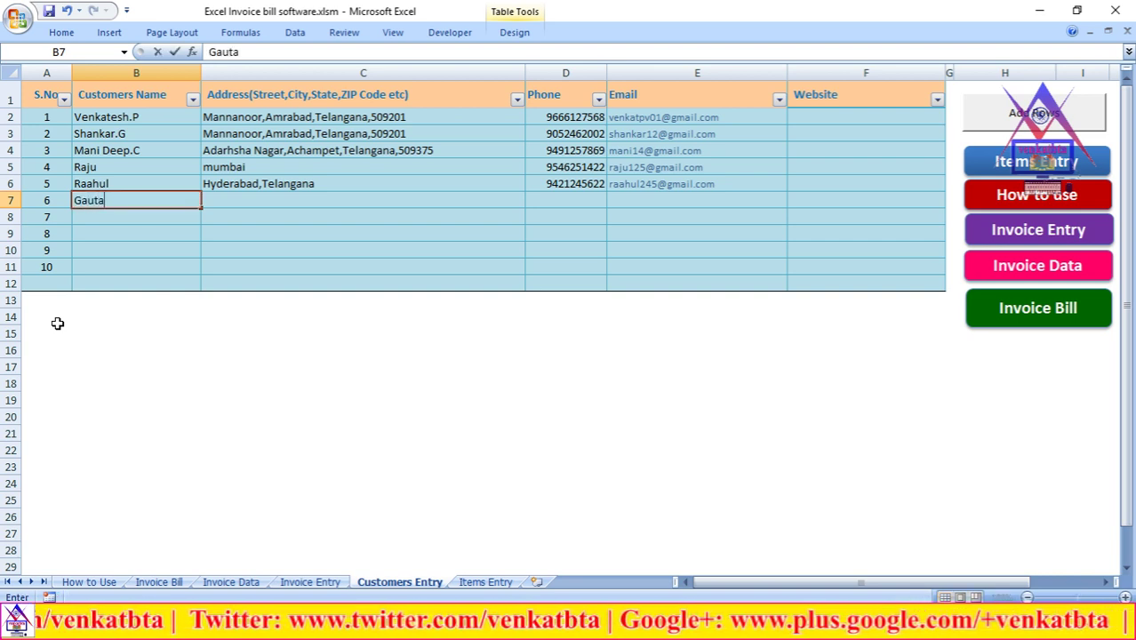
text(m)
click(237, 207)
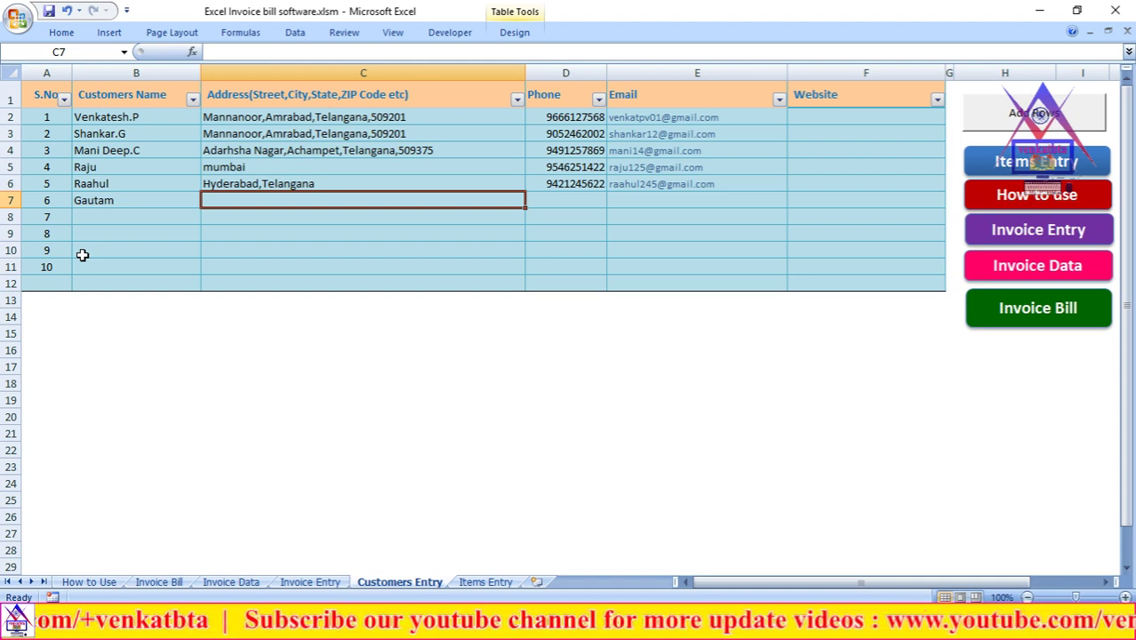
- Enter the new customer's address as Delhi,India in C7
text(De)
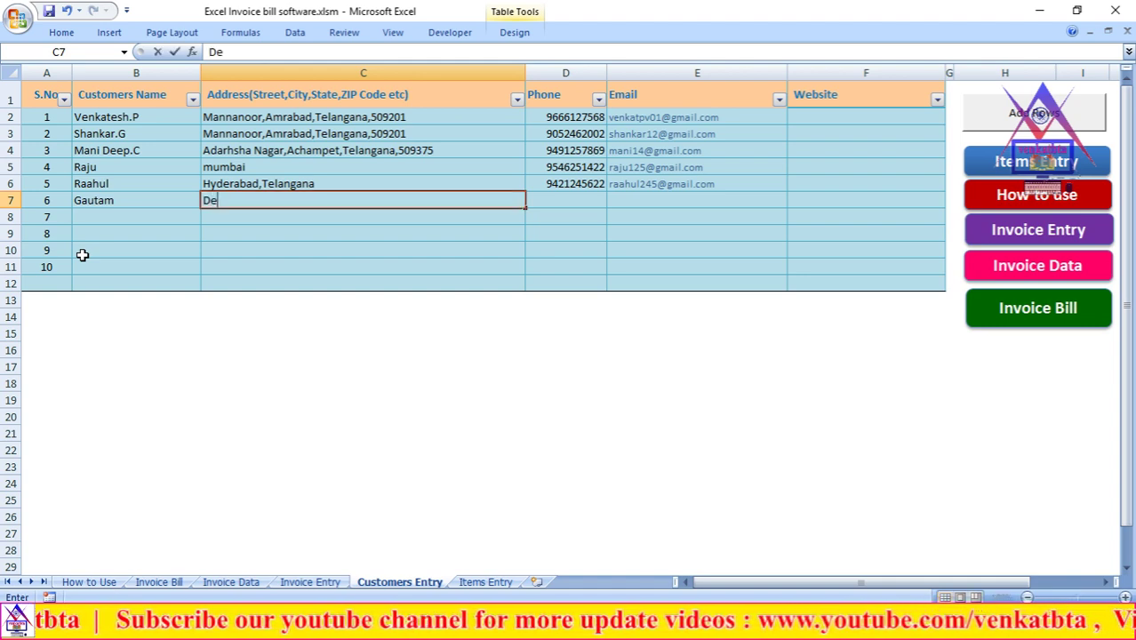
text(lhi)
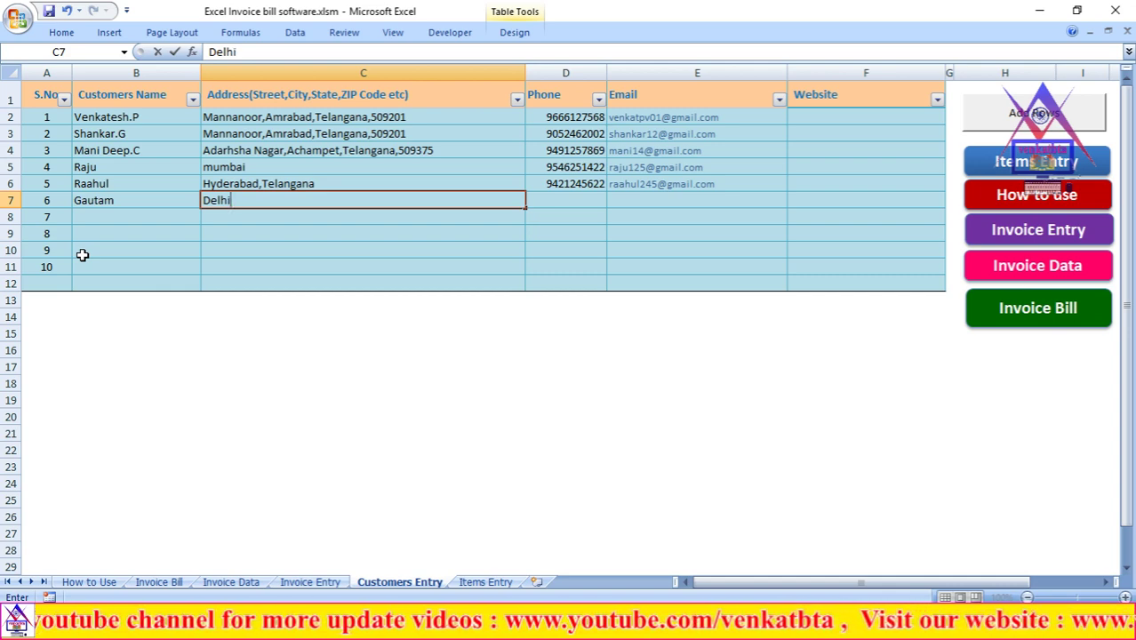
text(,I)
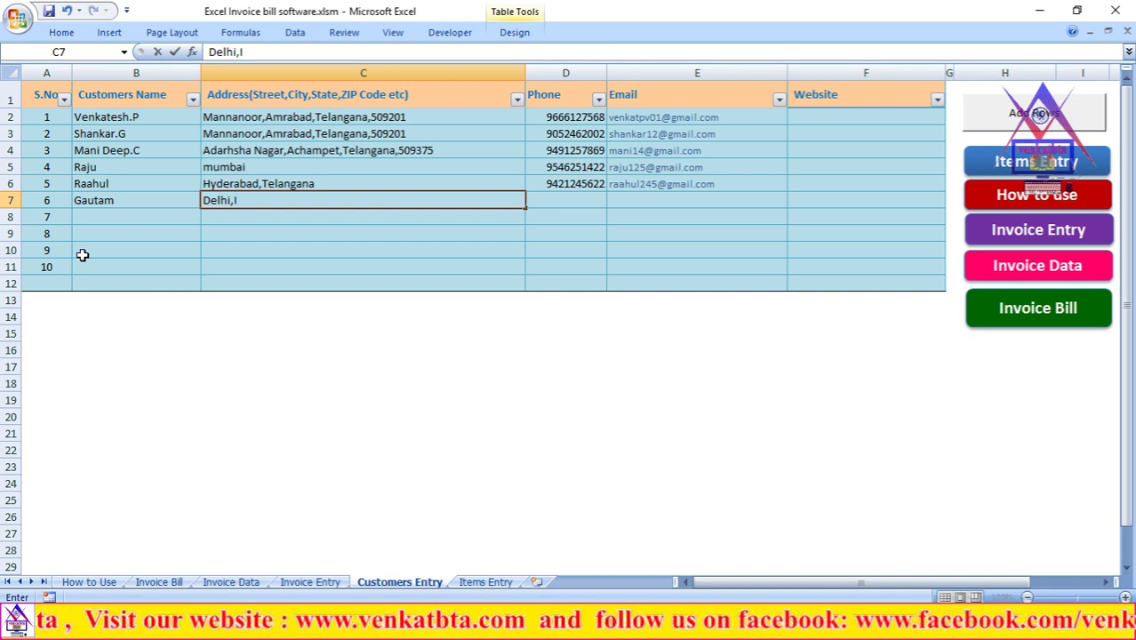
text(dia)
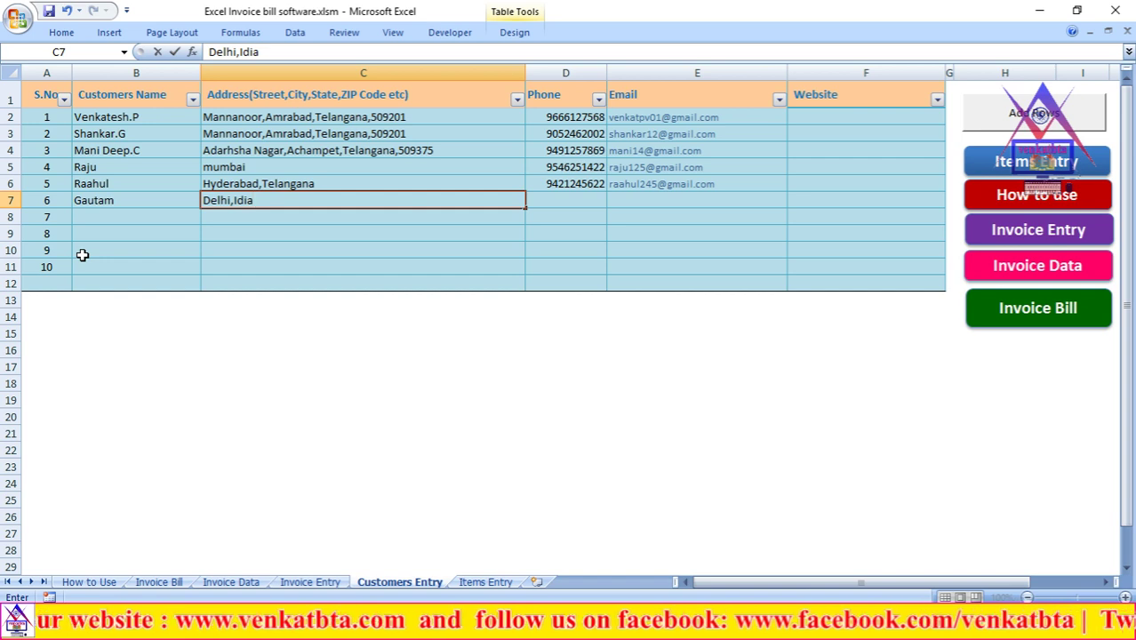
key(BackSpace)
key(BackSpace)
key(BackSpace)
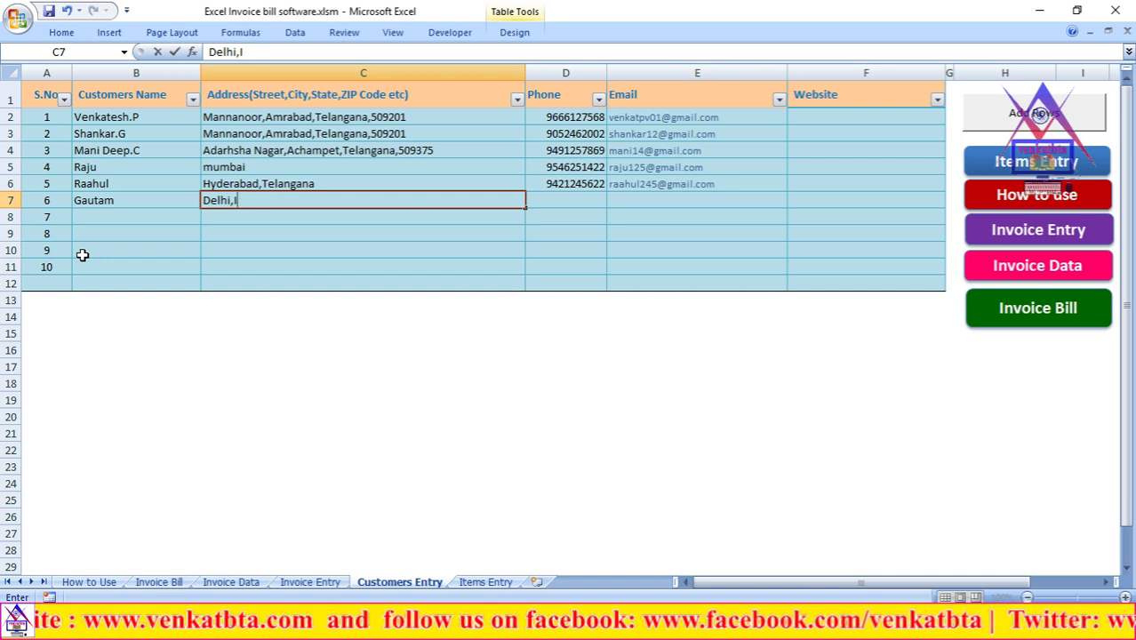
text(ndi)
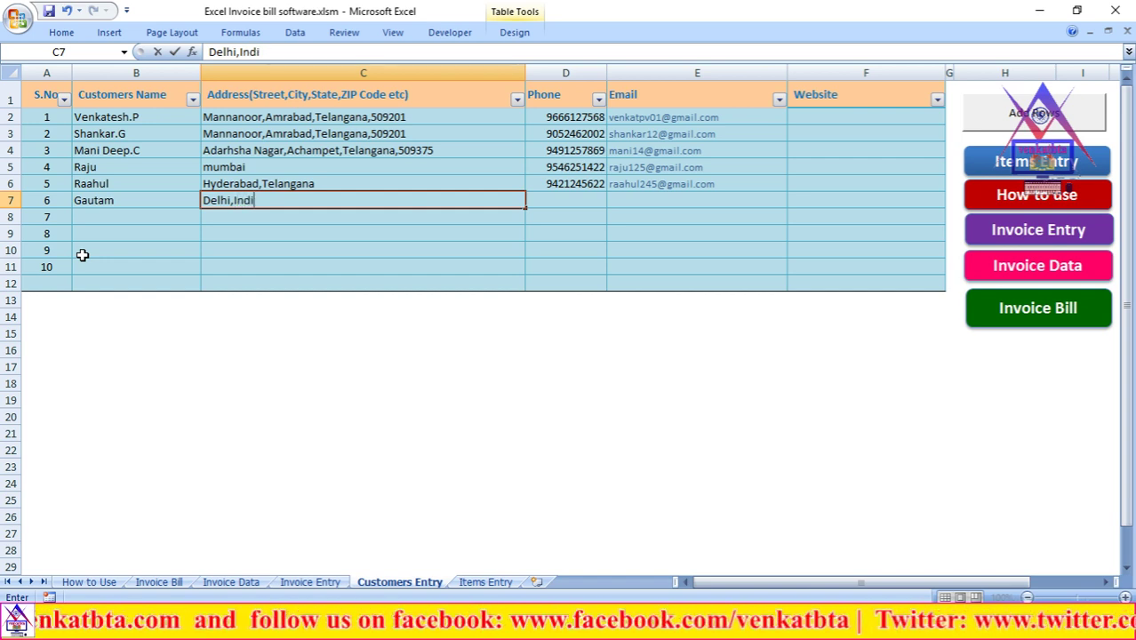
text(a)
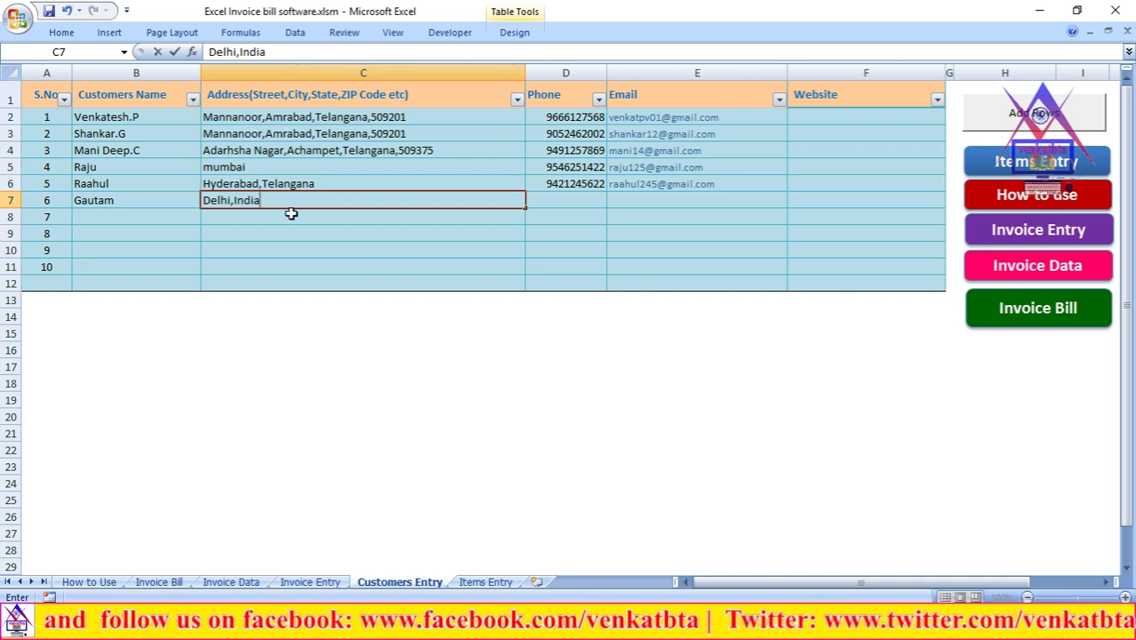
click(570, 200)
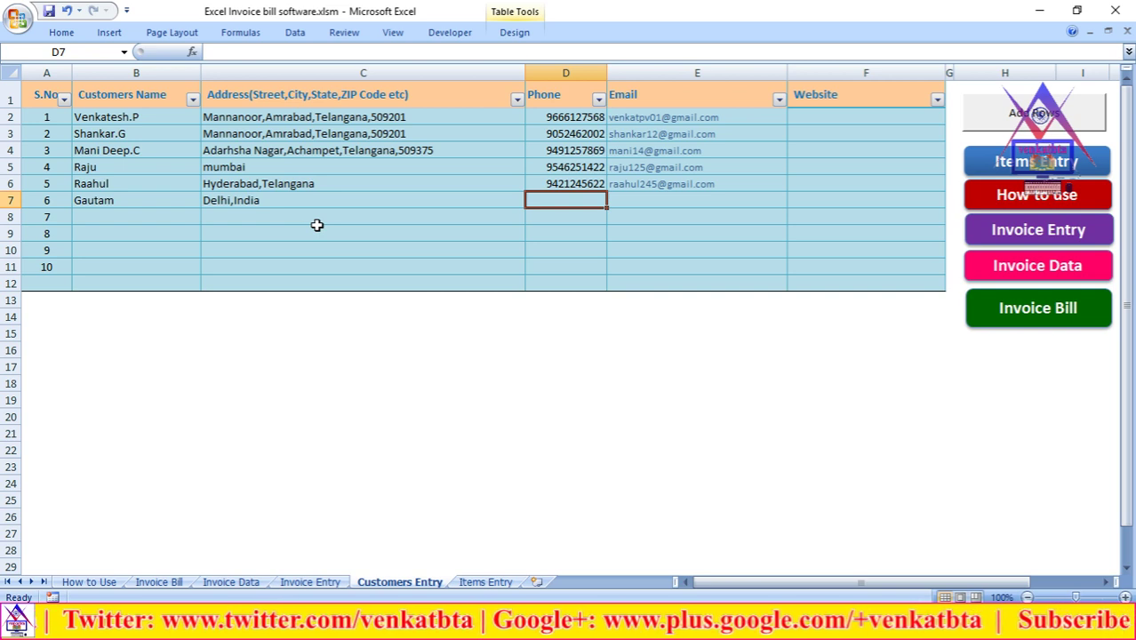
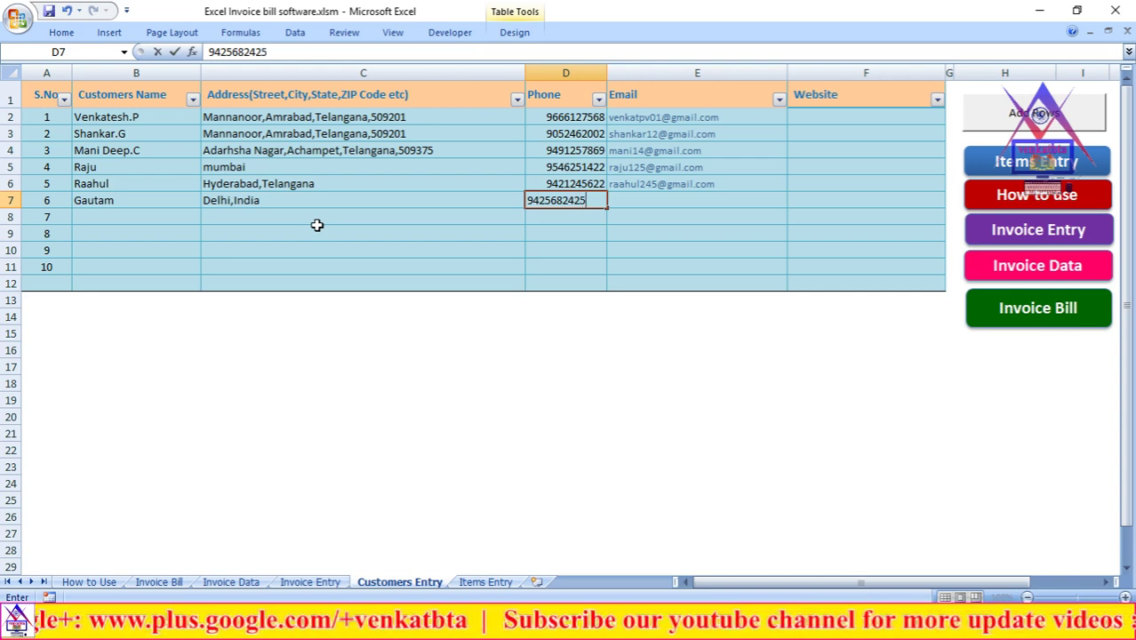
- Fill in the sixth customer's phone number in D7 and e-mail address in E7
click(635, 233)
click(637, 206)
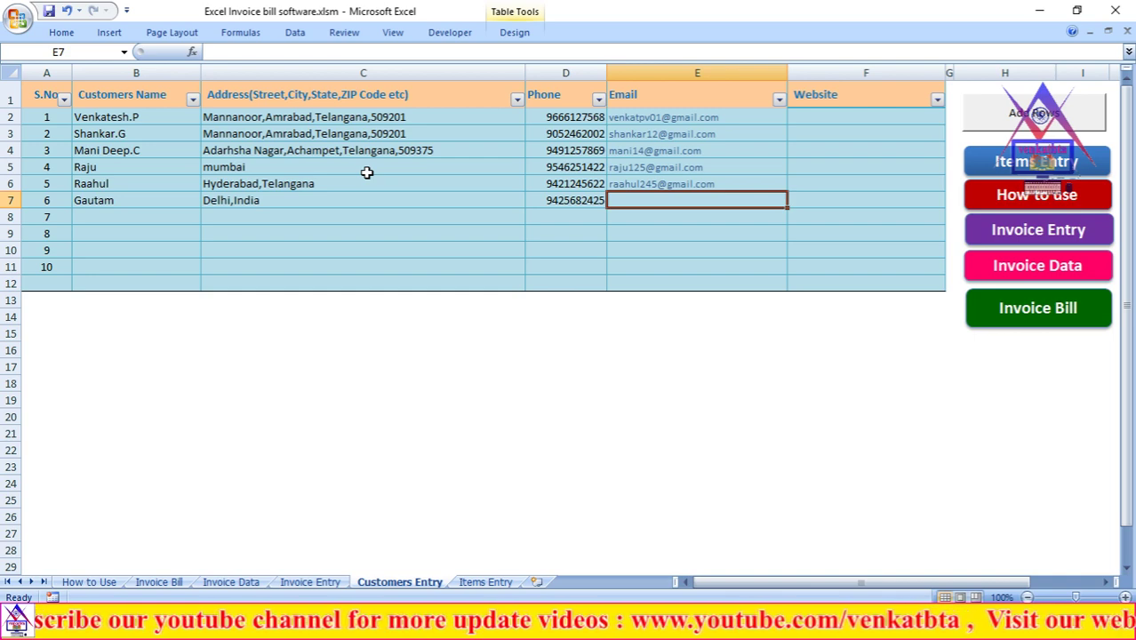
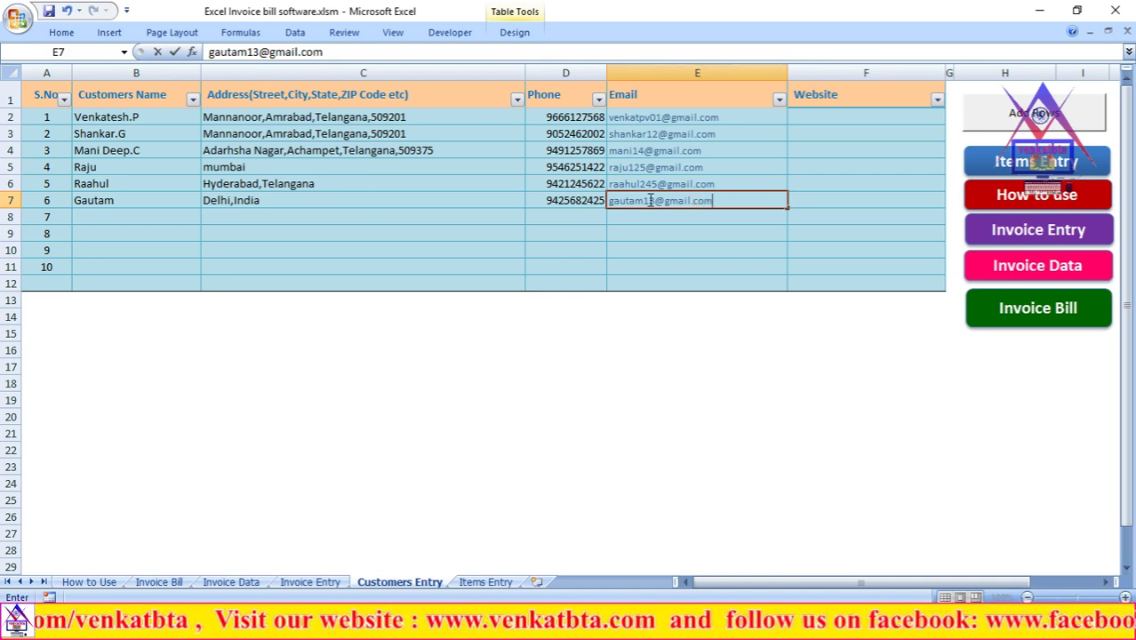
key(Return)
click(820, 201)
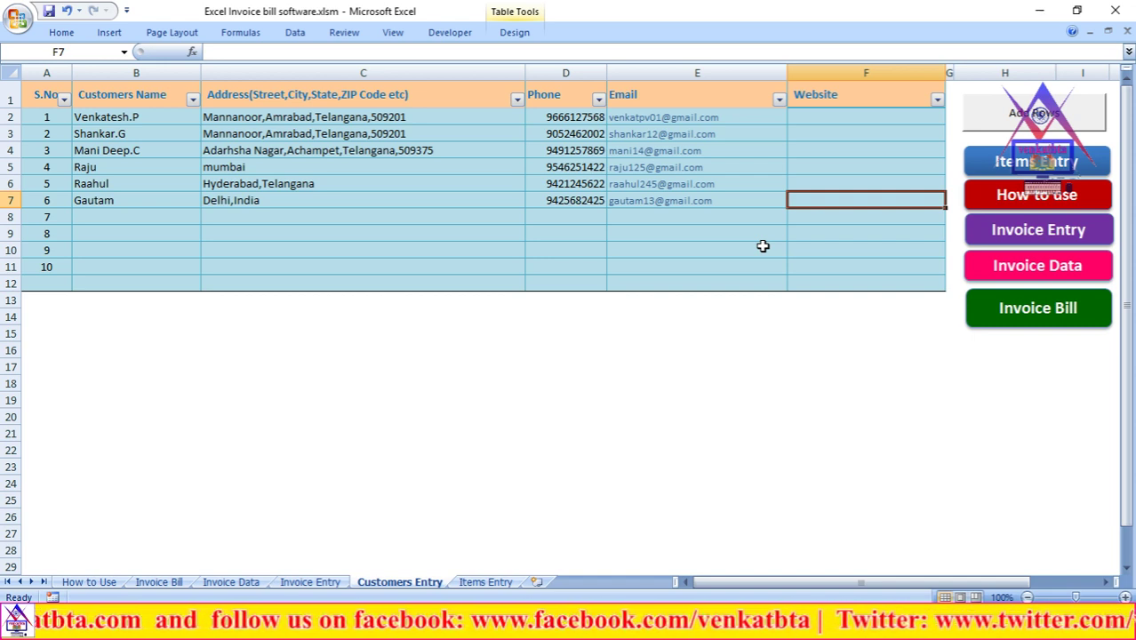
text(www.)
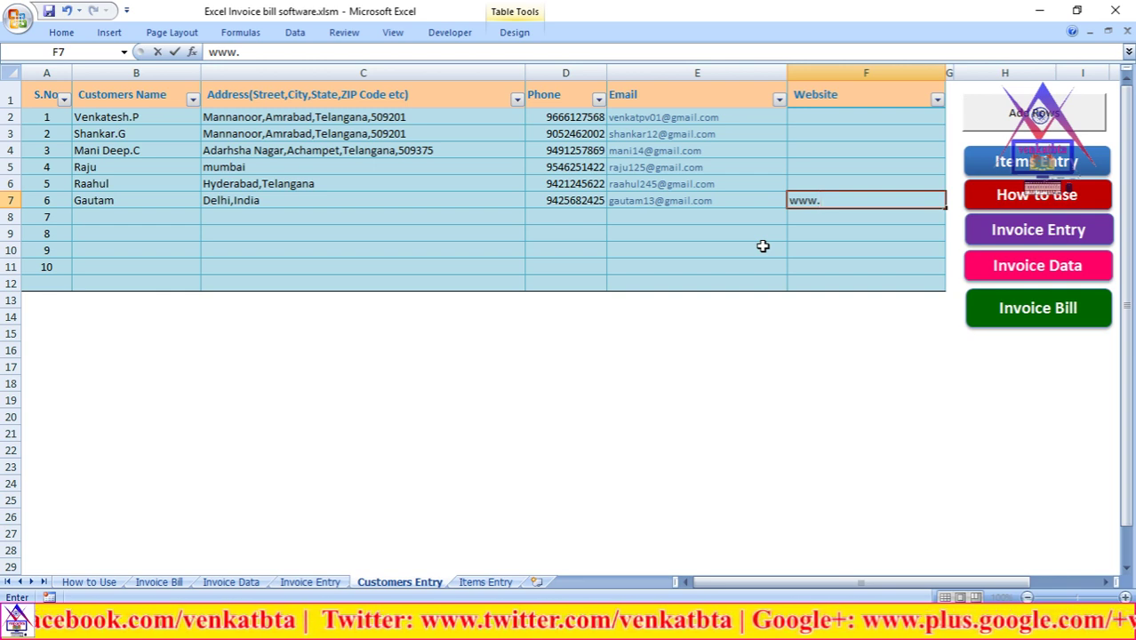
text(gt)
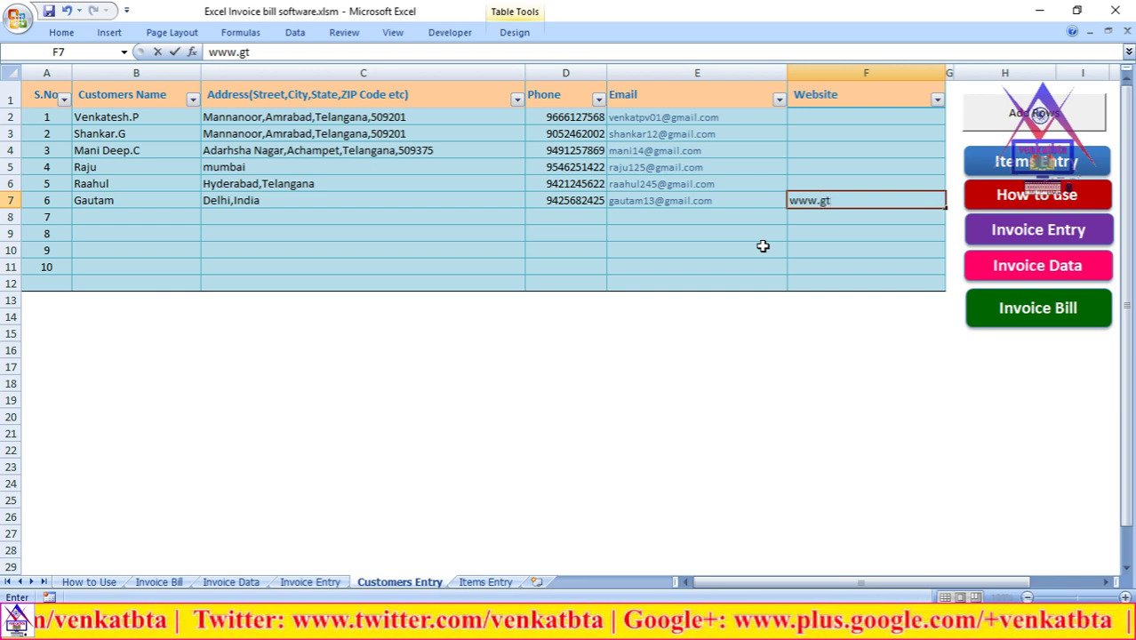
text(m)
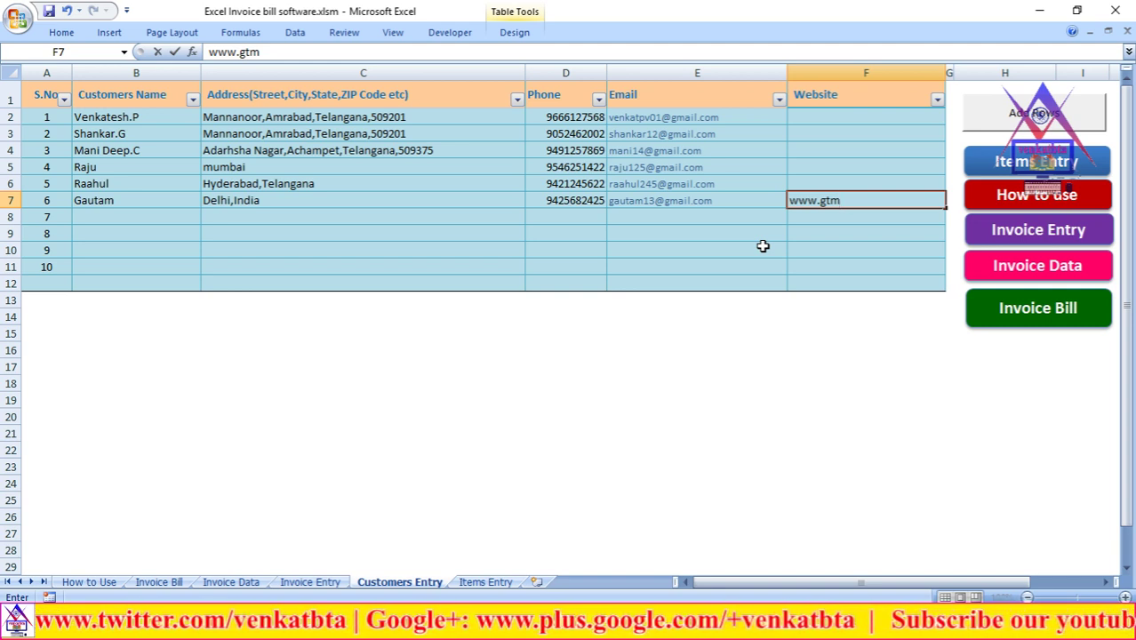
text(.)
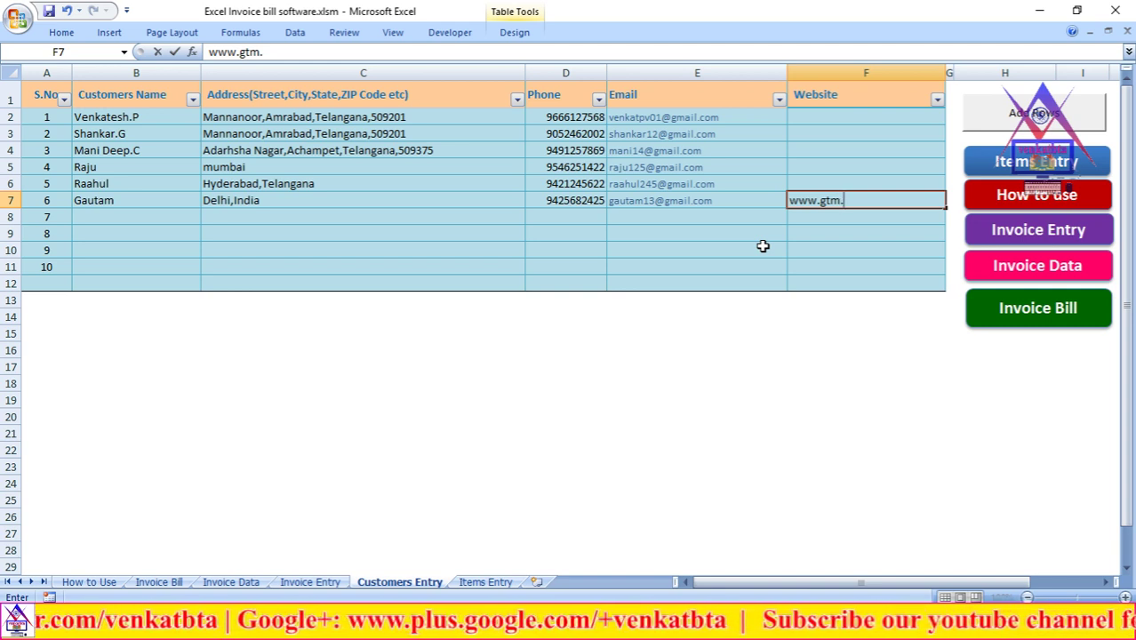
text(com)
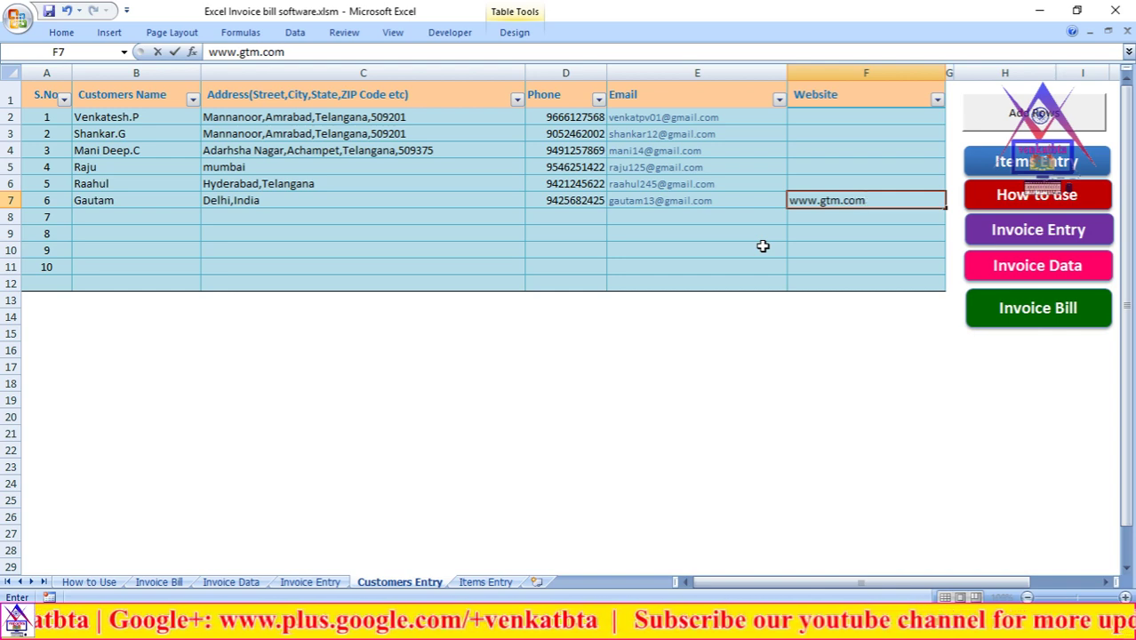
click(763, 246)
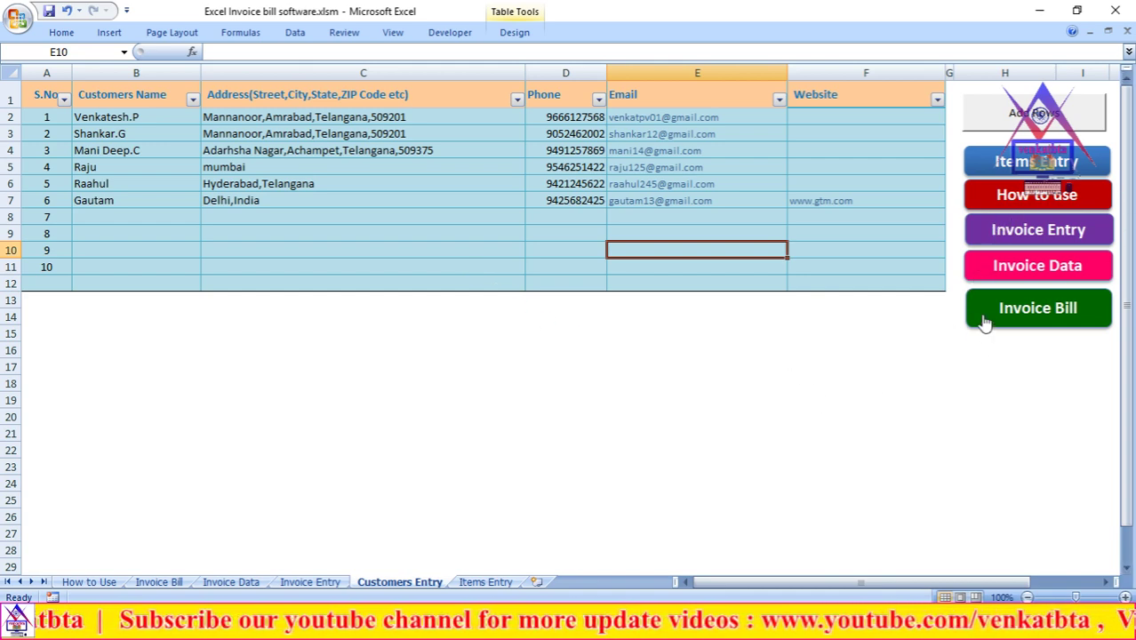
- Switch to the Invoice Entry sheet and enter invoice number 7 in A8
click(1037, 236)
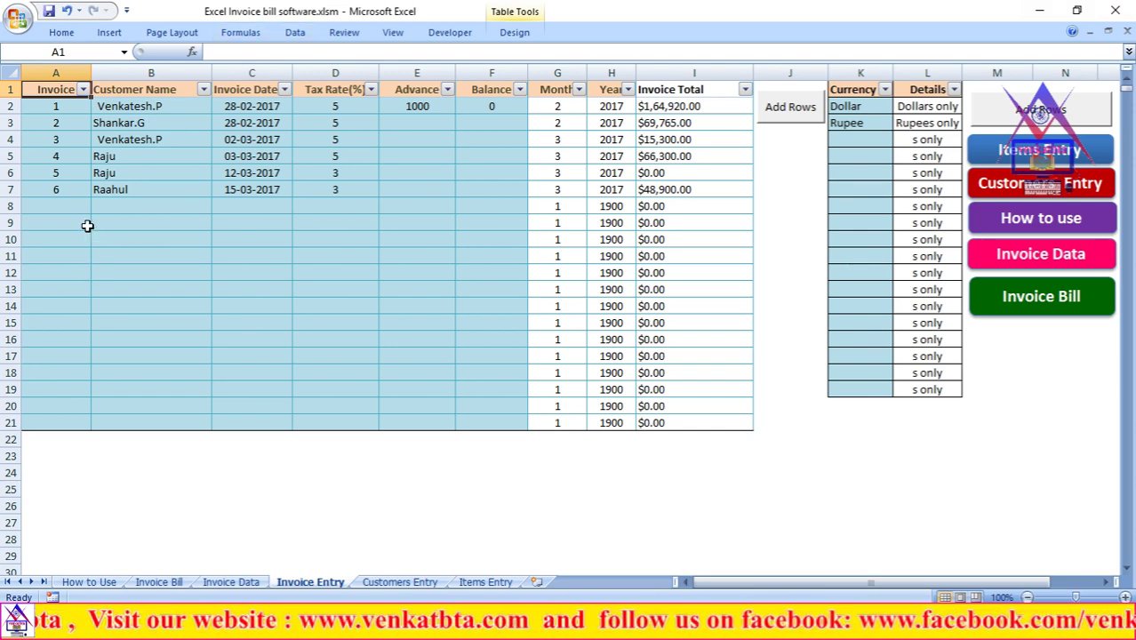
click(58, 207)
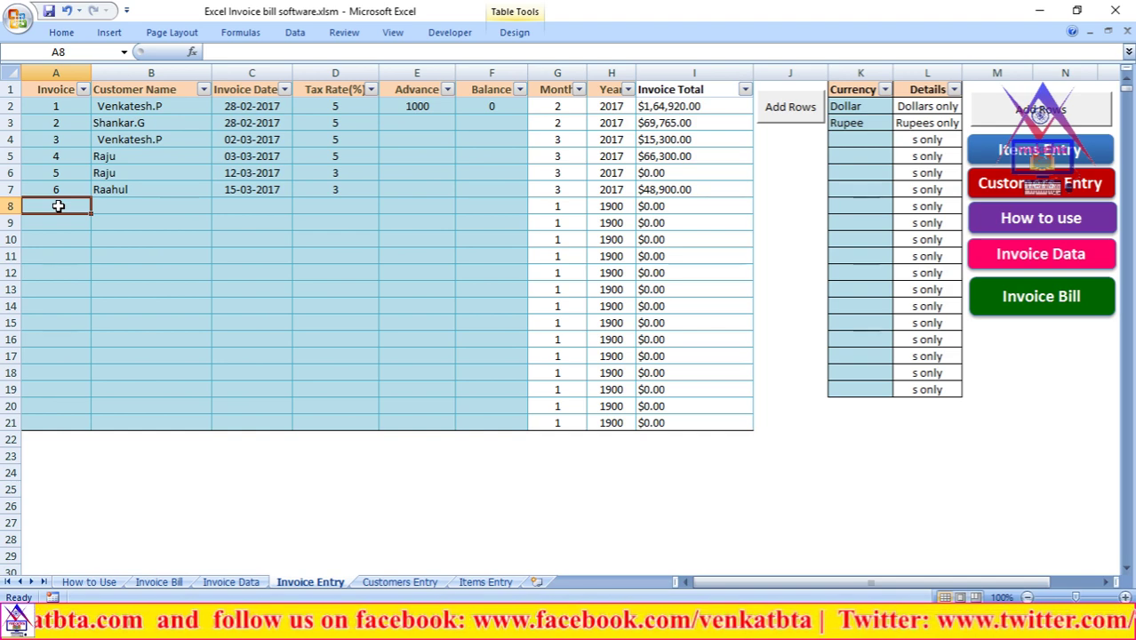
text(7)
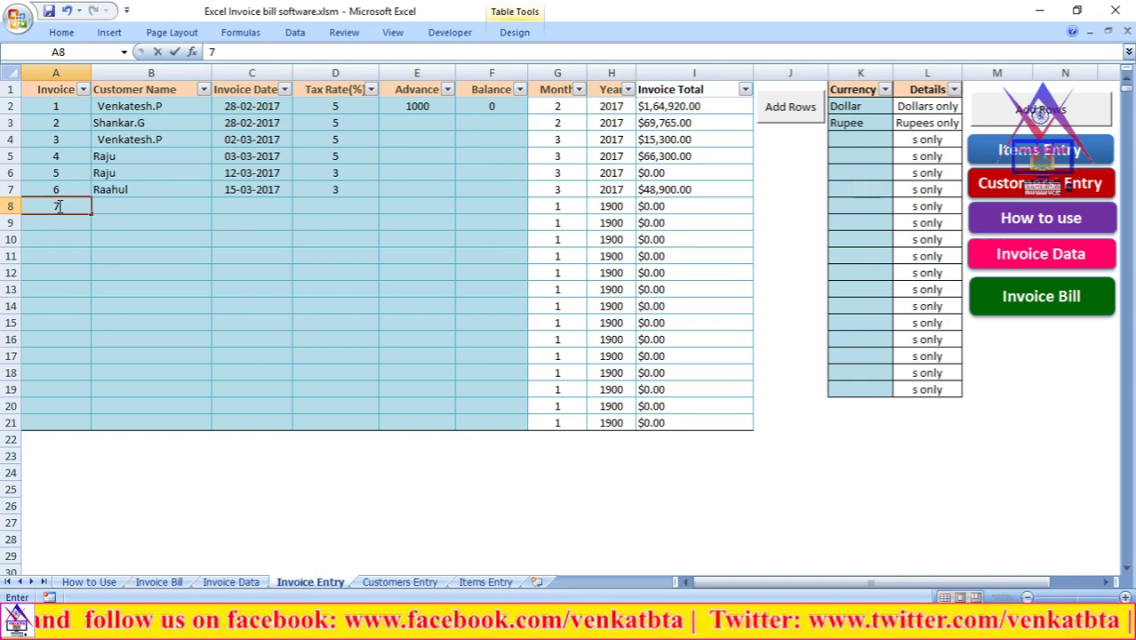
- Assign the newest customer to invoice 7 from the B8 dropdown list
click(145, 210)
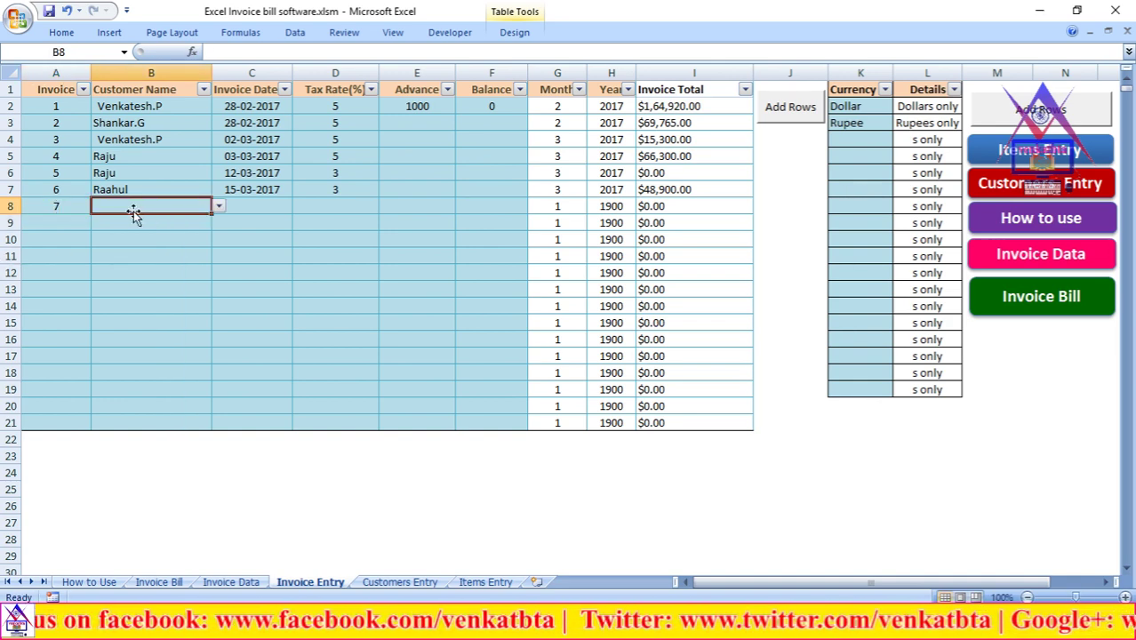
click(218, 205)
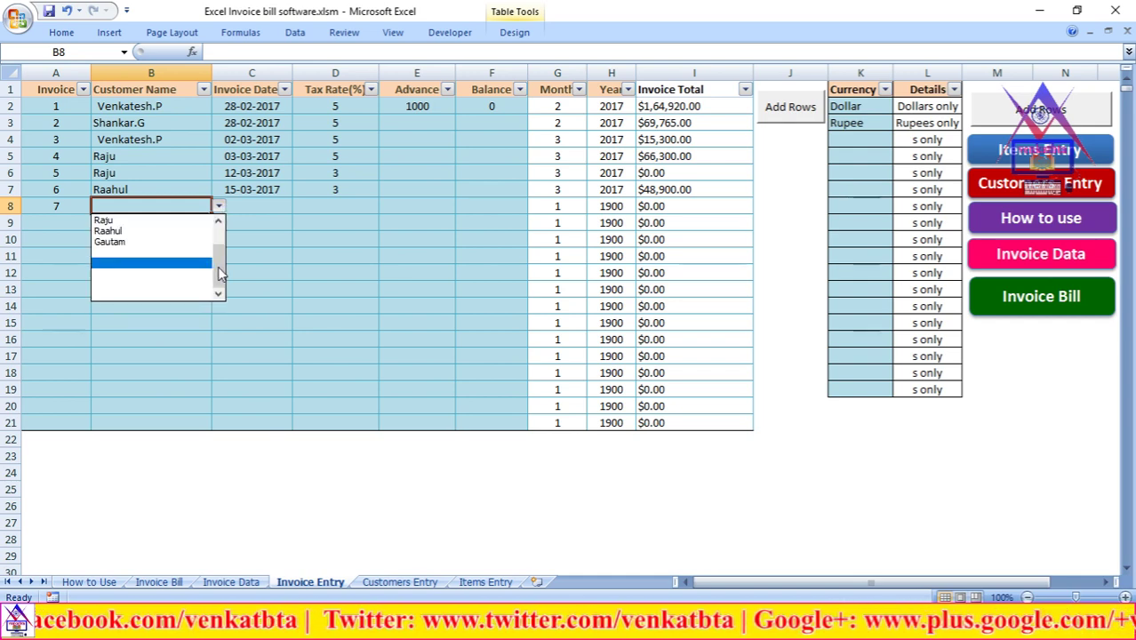
scroll(218, 267, up, 1)
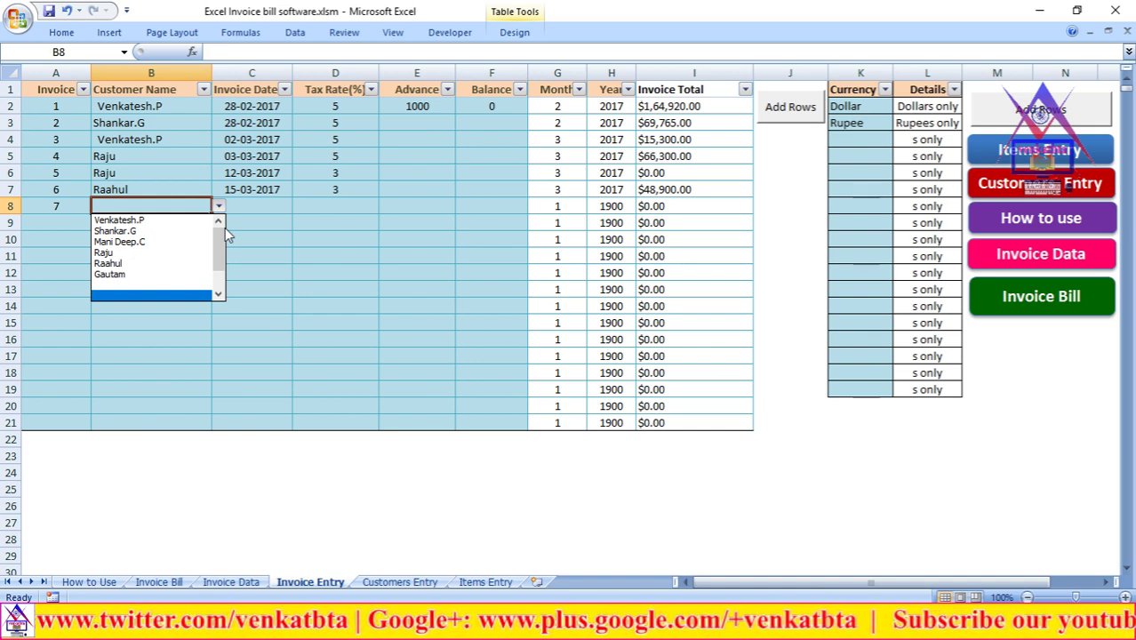
click(148, 272)
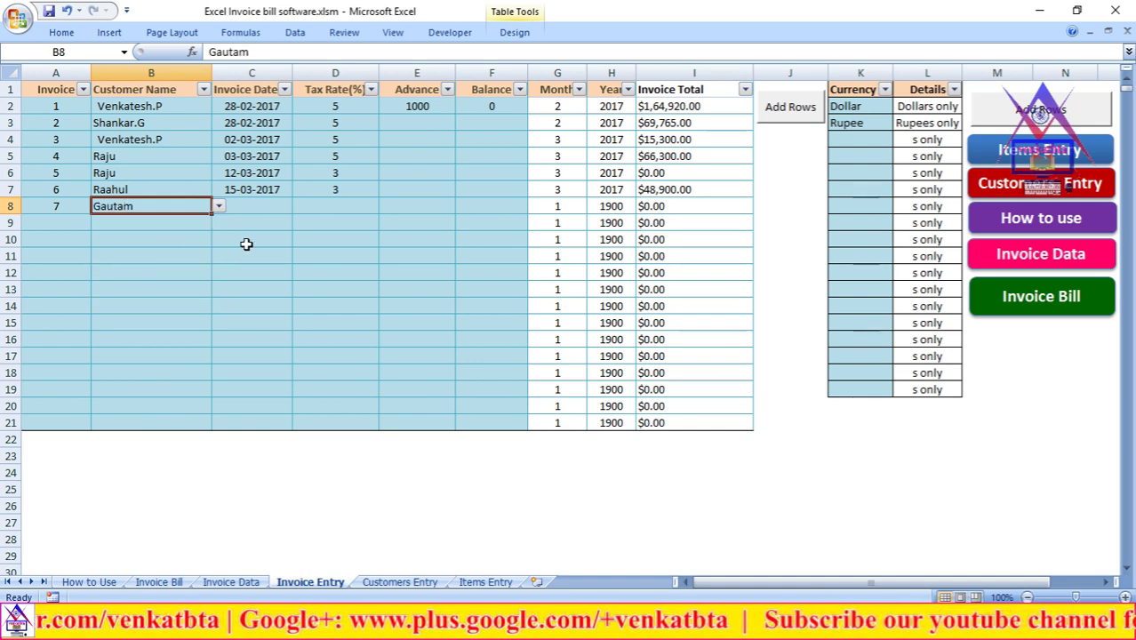
- Enter invoice date 15-03-2017 and tax rate 2 for invoice 7
click(223, 272)
click(245, 205)
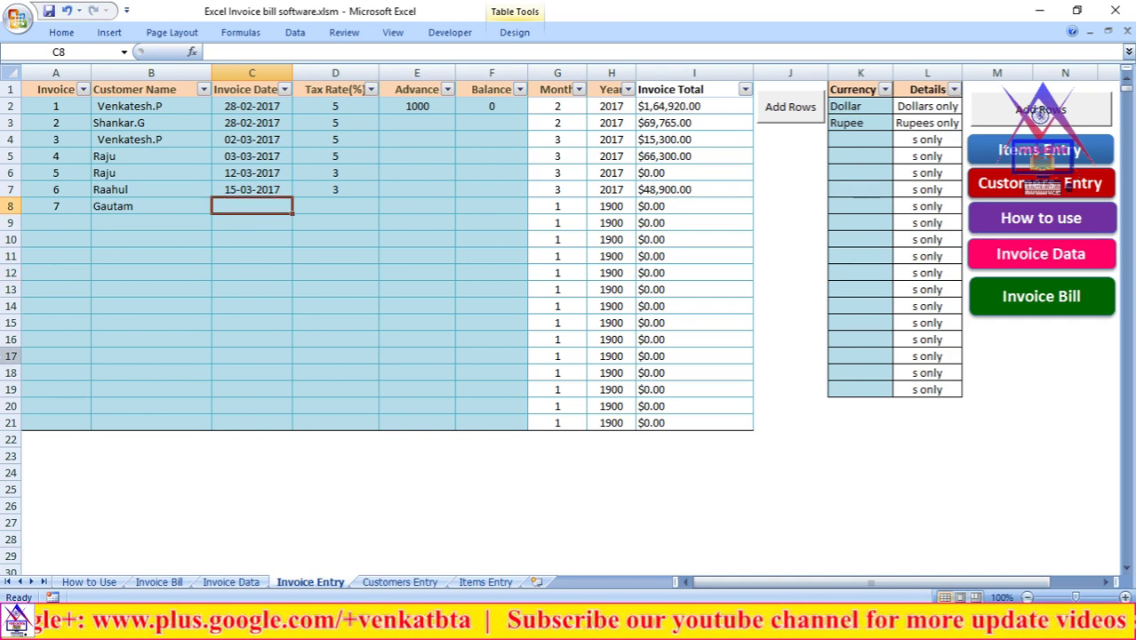
text(20)
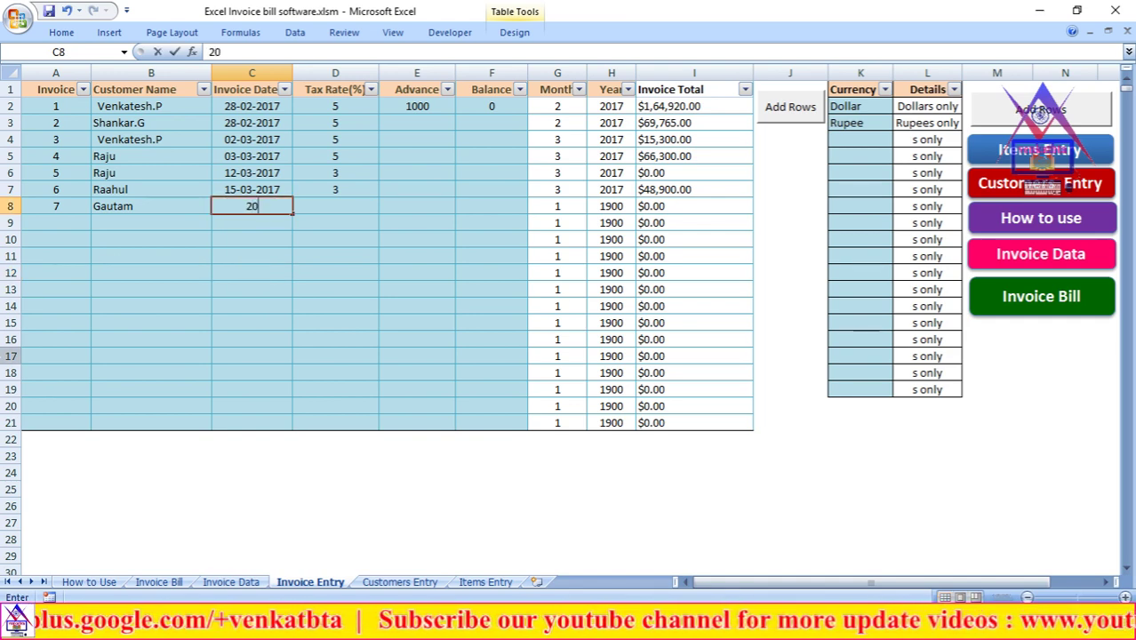
key(BackSpace)
key(BackSpace)
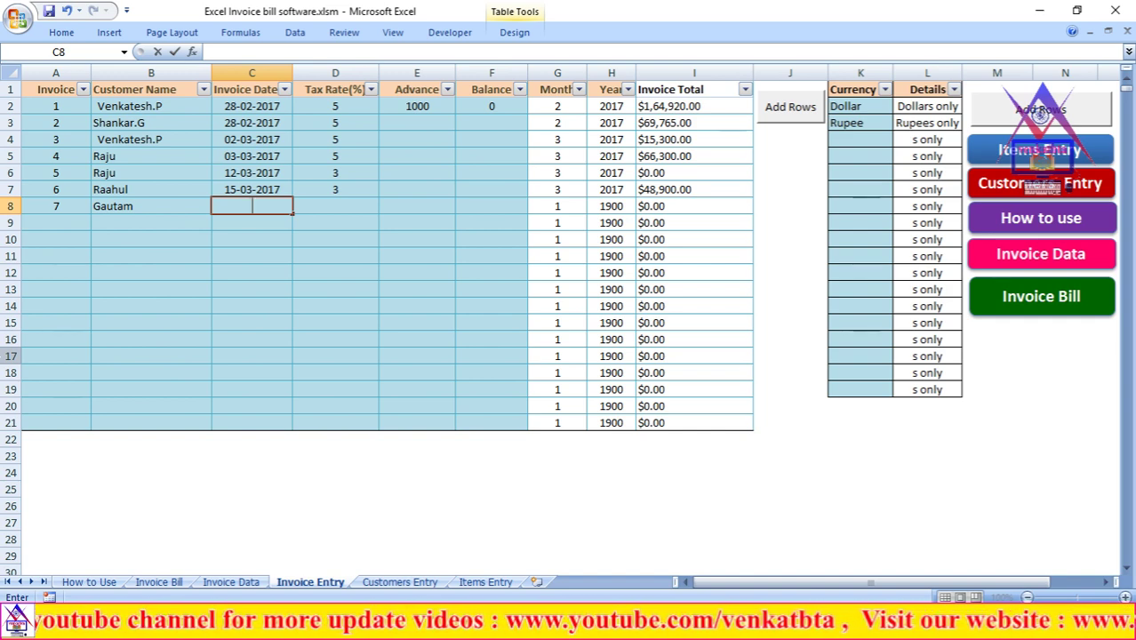
text(15)
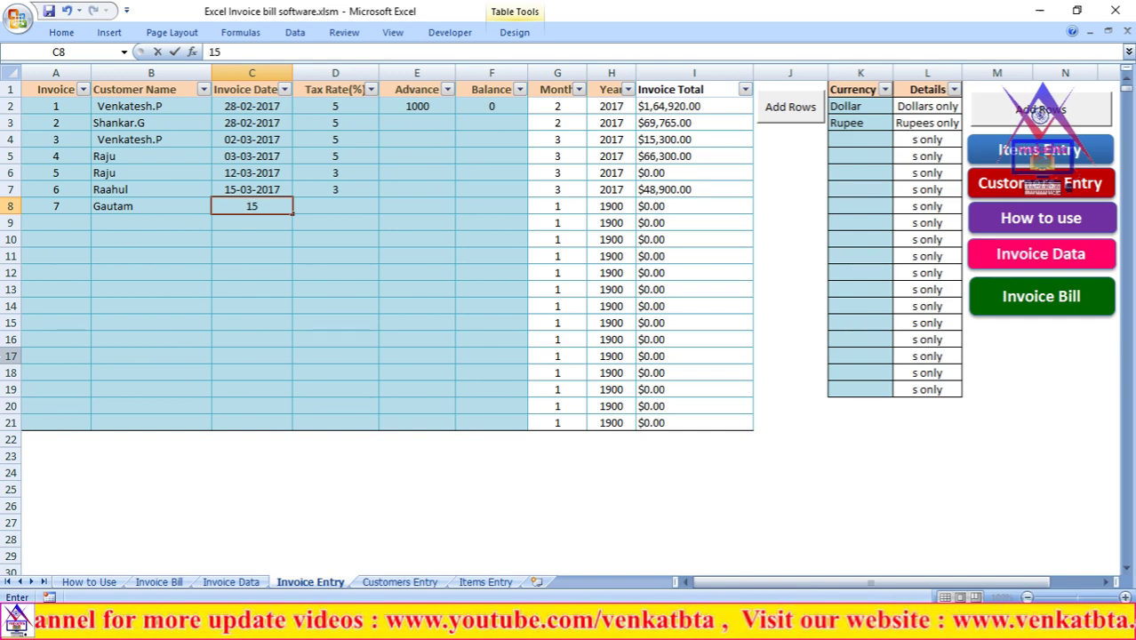
text(-)
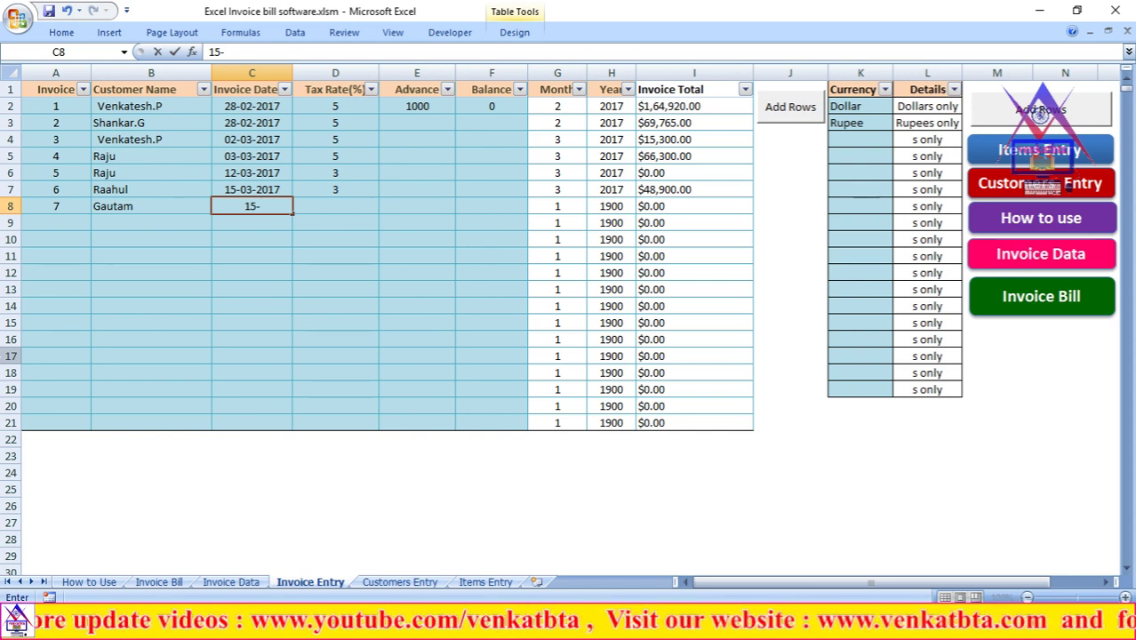
text(0-2017)
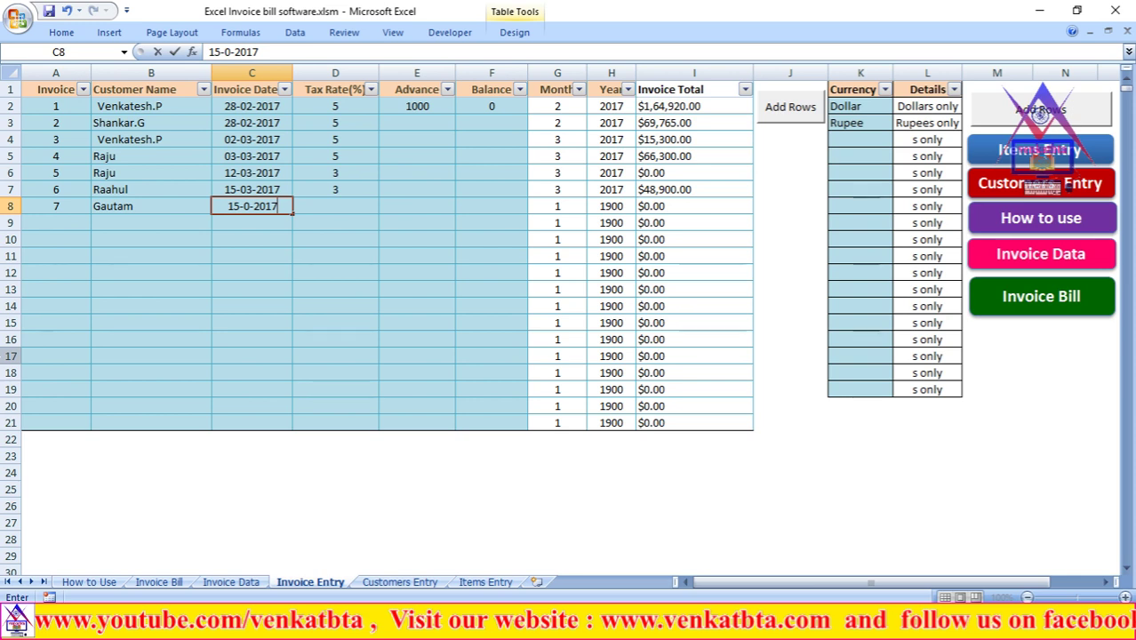
key(Tab)
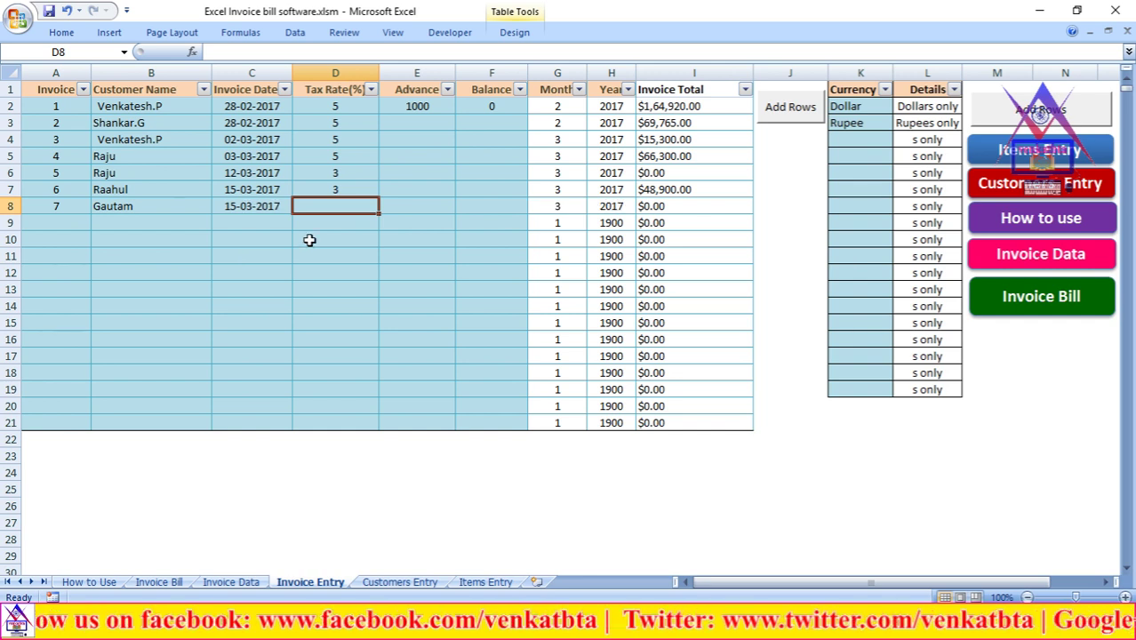
text(2)
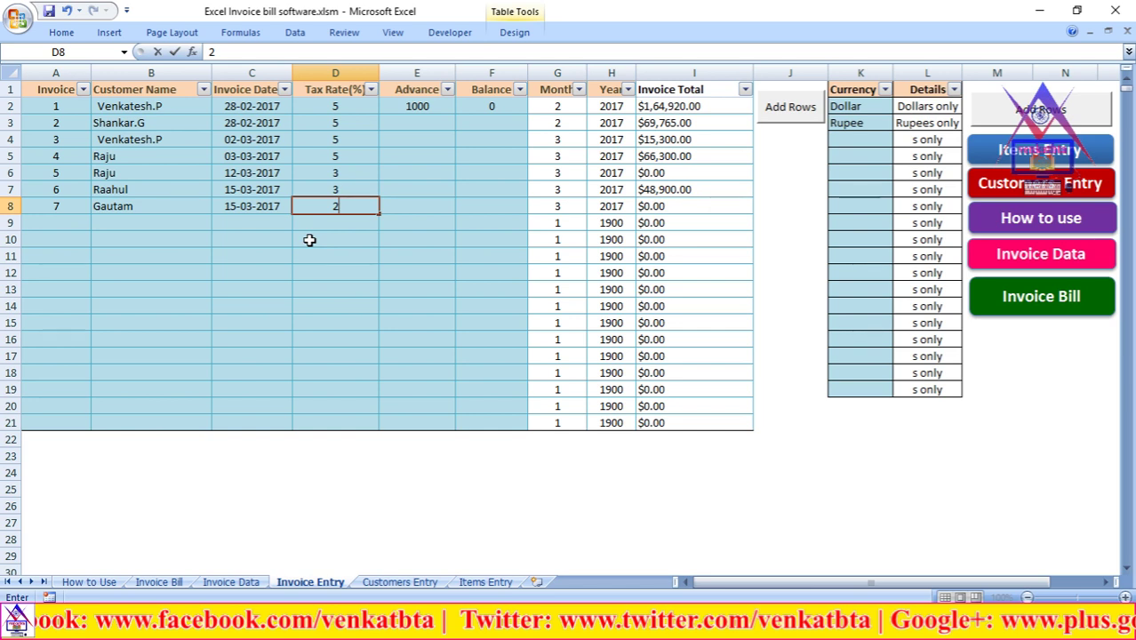
key(Tab)
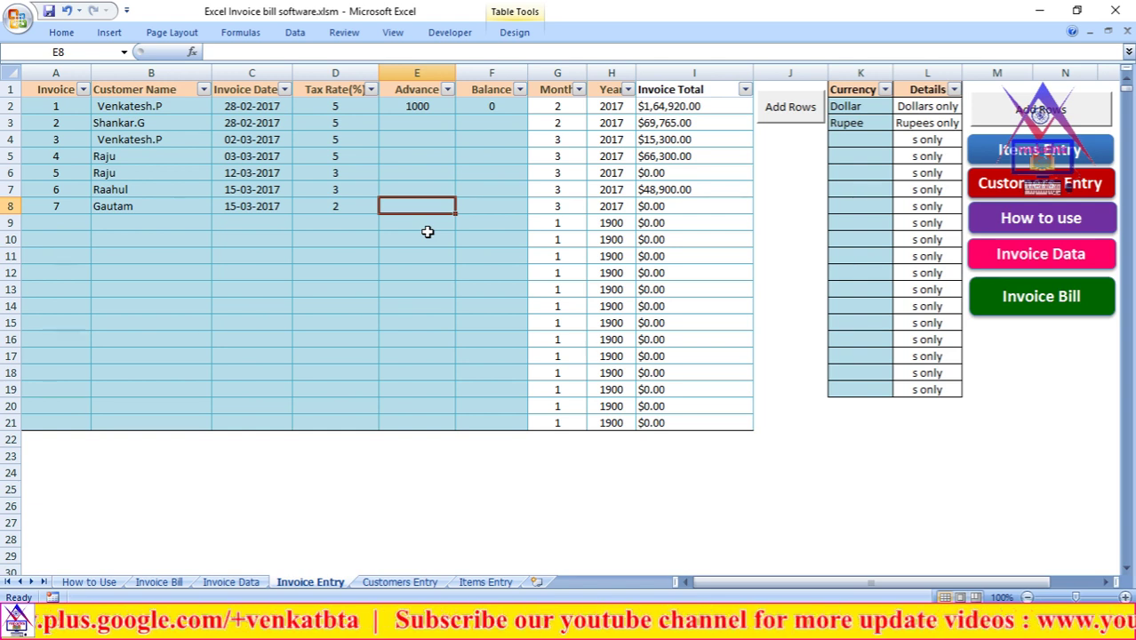
- Select the Balance cell F8 on the invoice bill
click(474, 206)
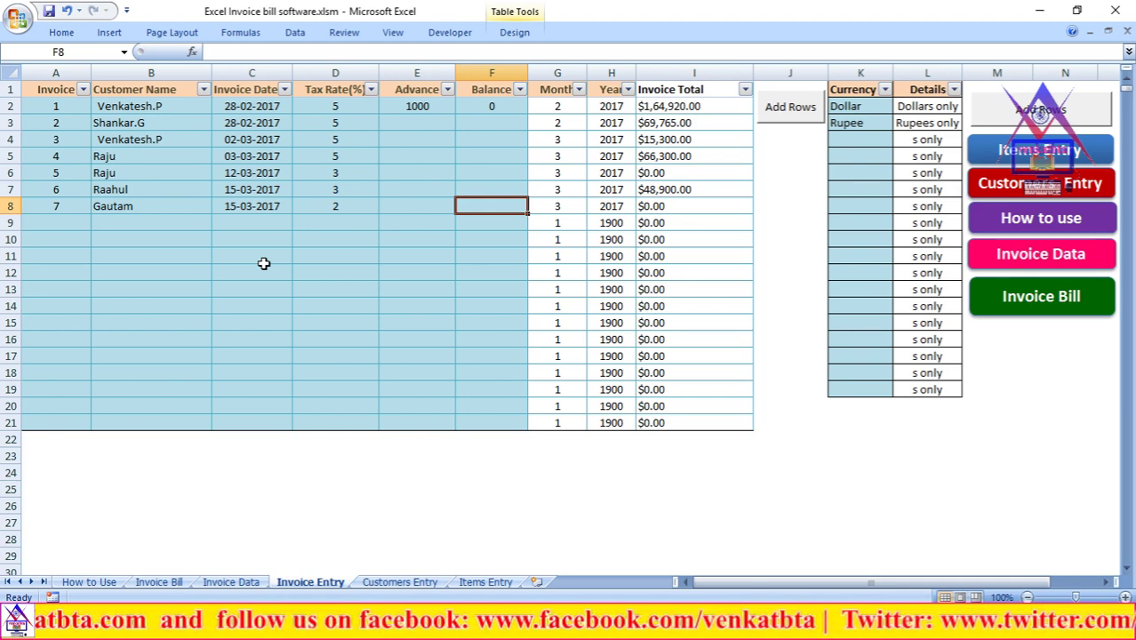
click(442, 208)
click(485, 204)
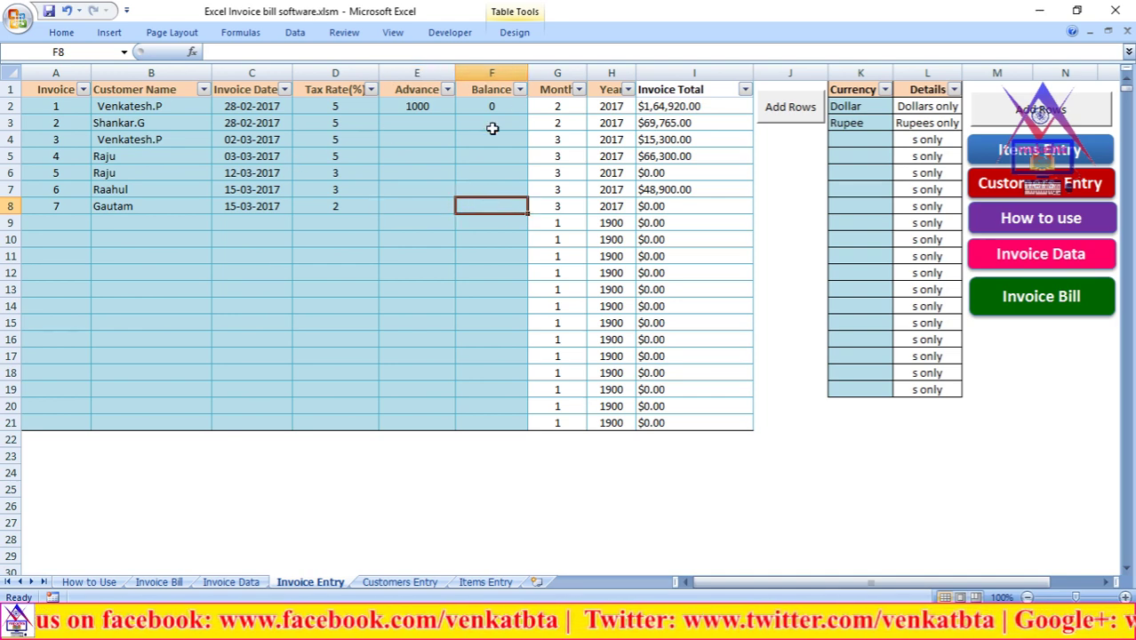
click(479, 223)
click(483, 205)
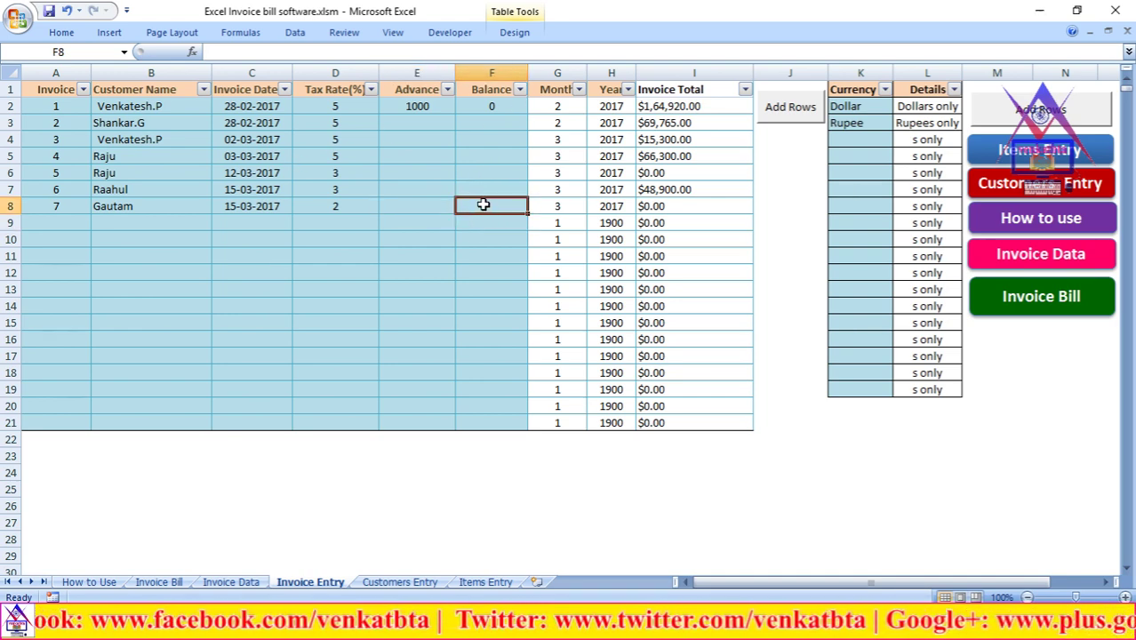
click(424, 213)
click(481, 207)
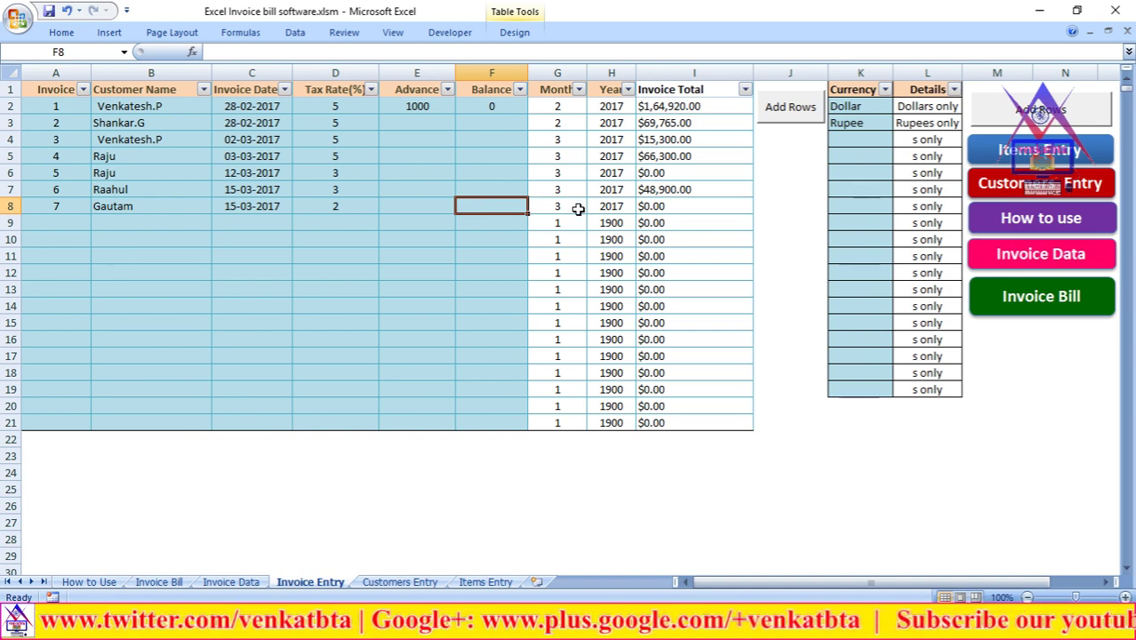
- Check the empty Currency cell K4, then go to the Invoice Data sheet
click(858, 140)
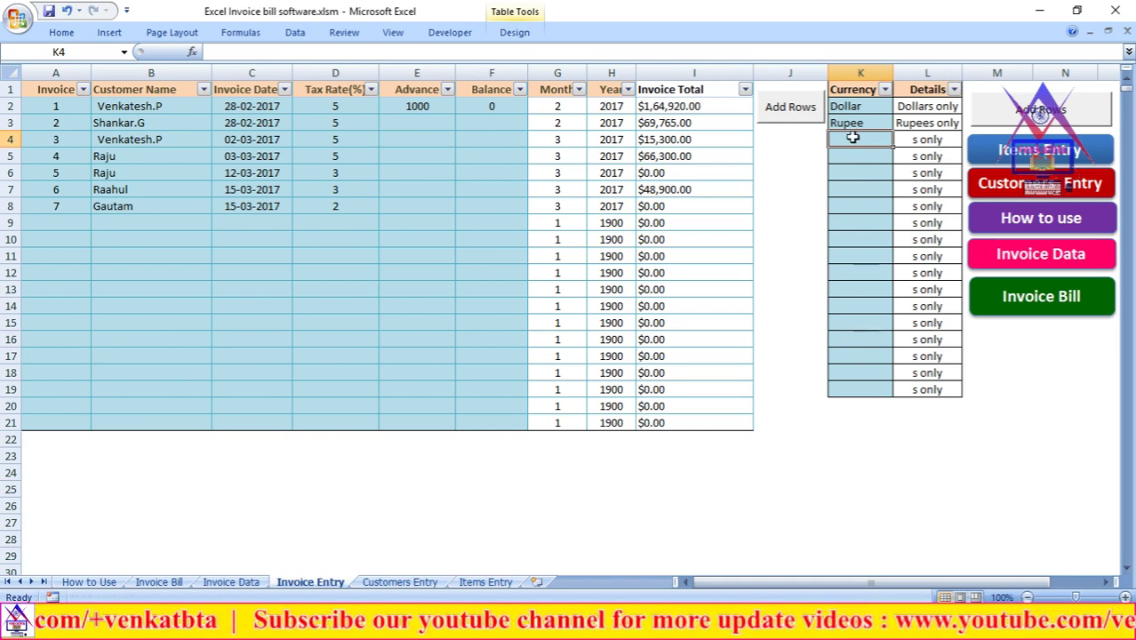
click(814, 191)
click(877, 142)
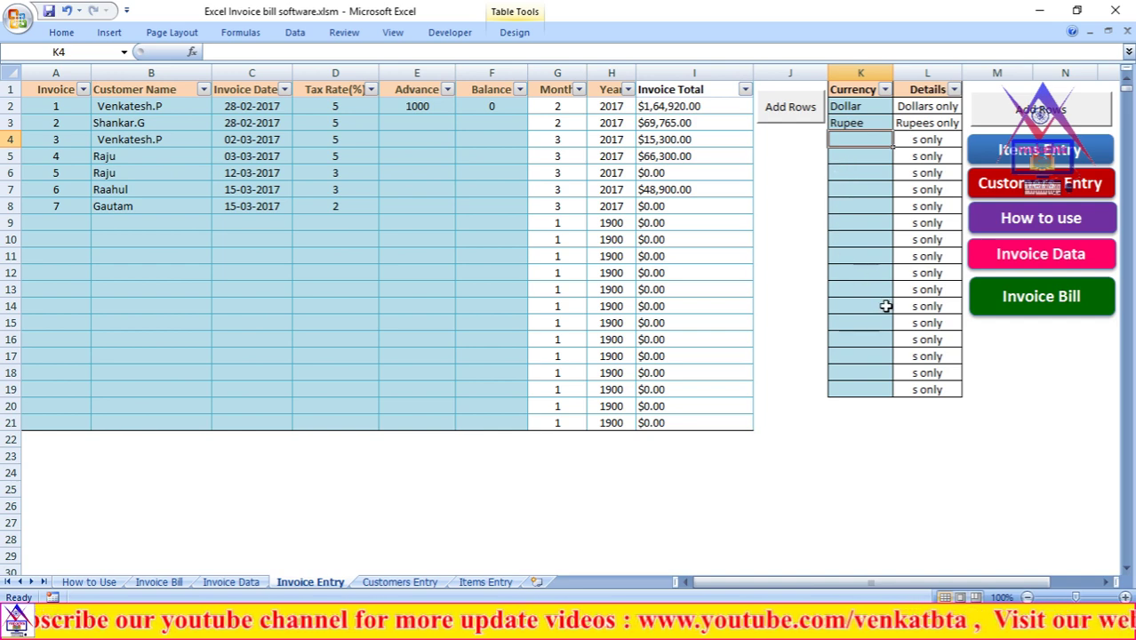
click(1031, 262)
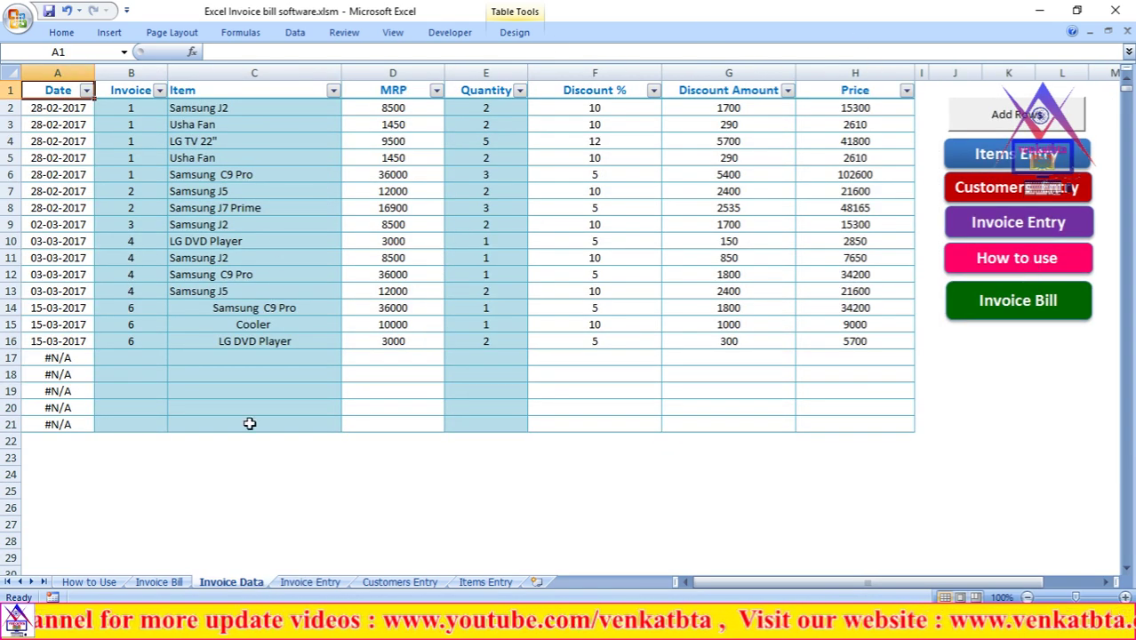
- Assign invoice 7 to the first empty Invoice cell B17
click(250, 455)
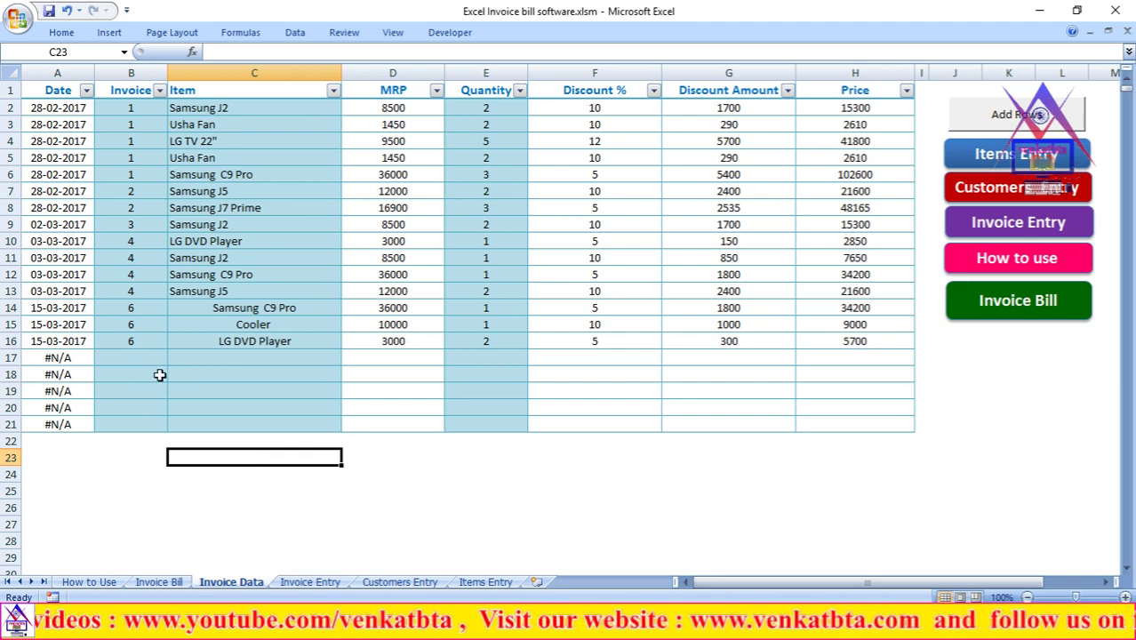
click(132, 357)
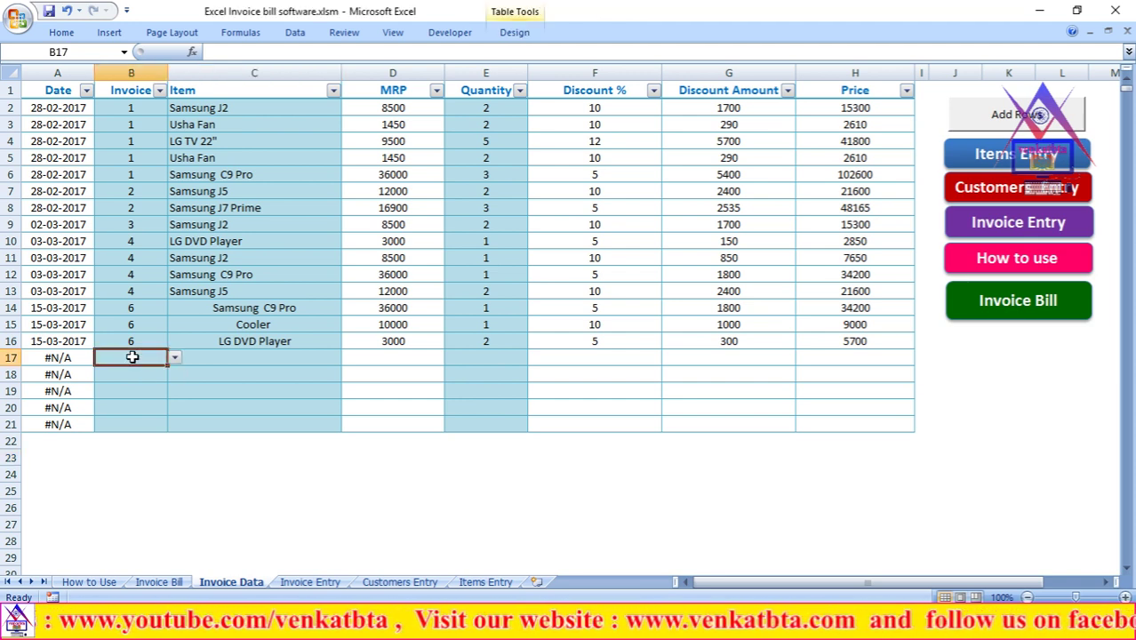
click(176, 359)
drag(175, 404, 174, 392)
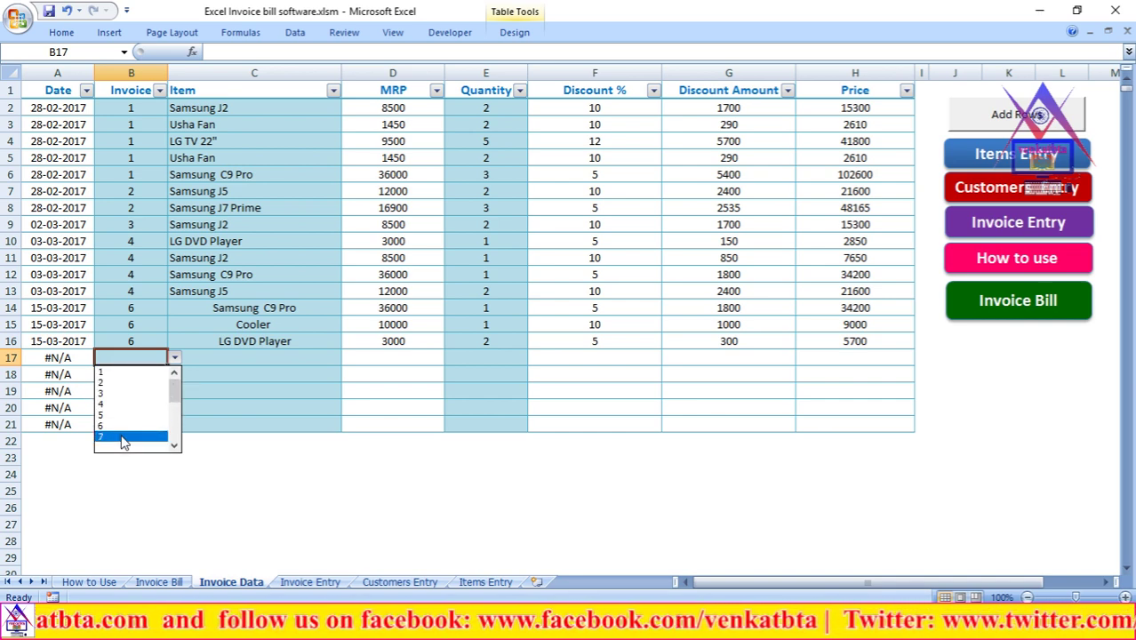
click(124, 439)
- Set row 17's item to LG TV 42" with quantity 1
click(205, 357)
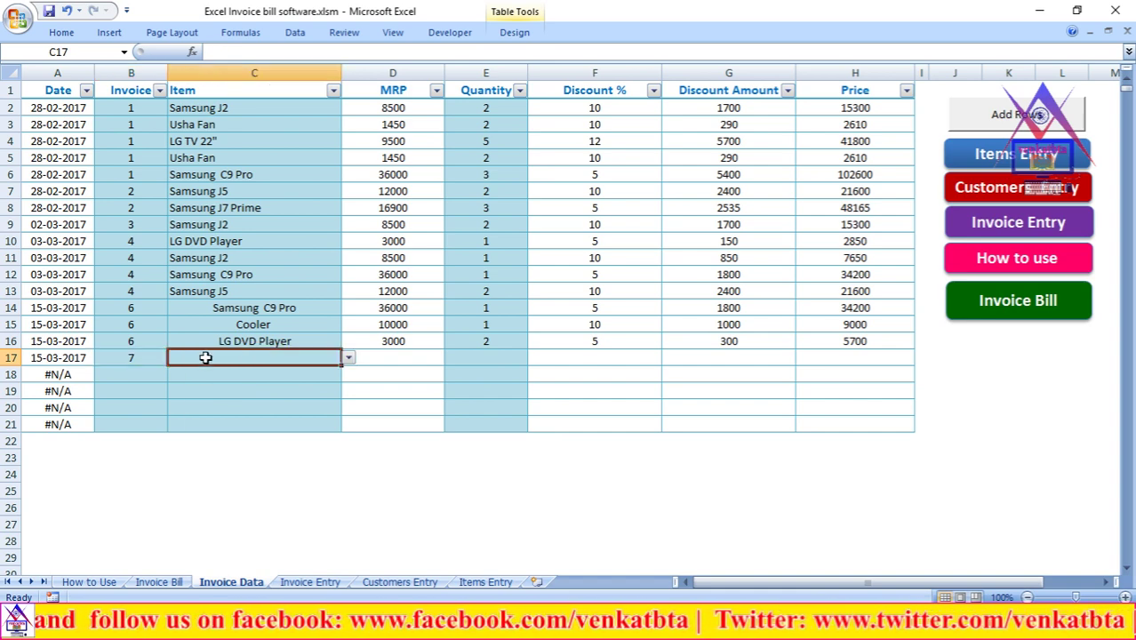
click(348, 358)
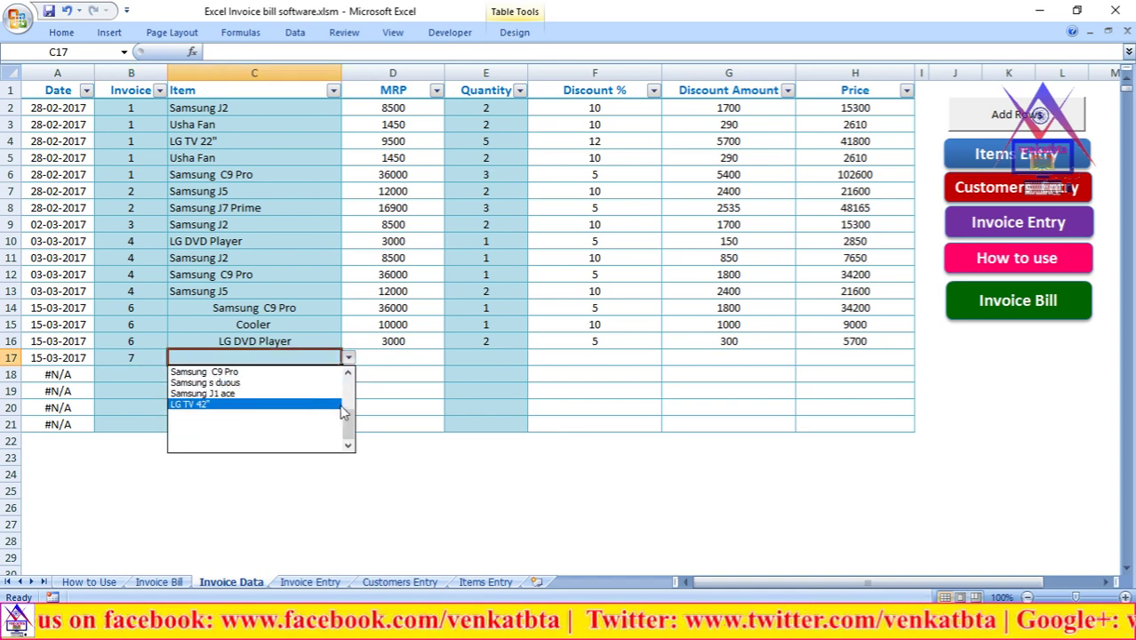
mouse_move(345, 426)
mouse_down()
mouse_move(350, 392)
mouse_move(351, 431)
mouse_move(351, 409)
mouse_move(351, 419)
mouse_up()
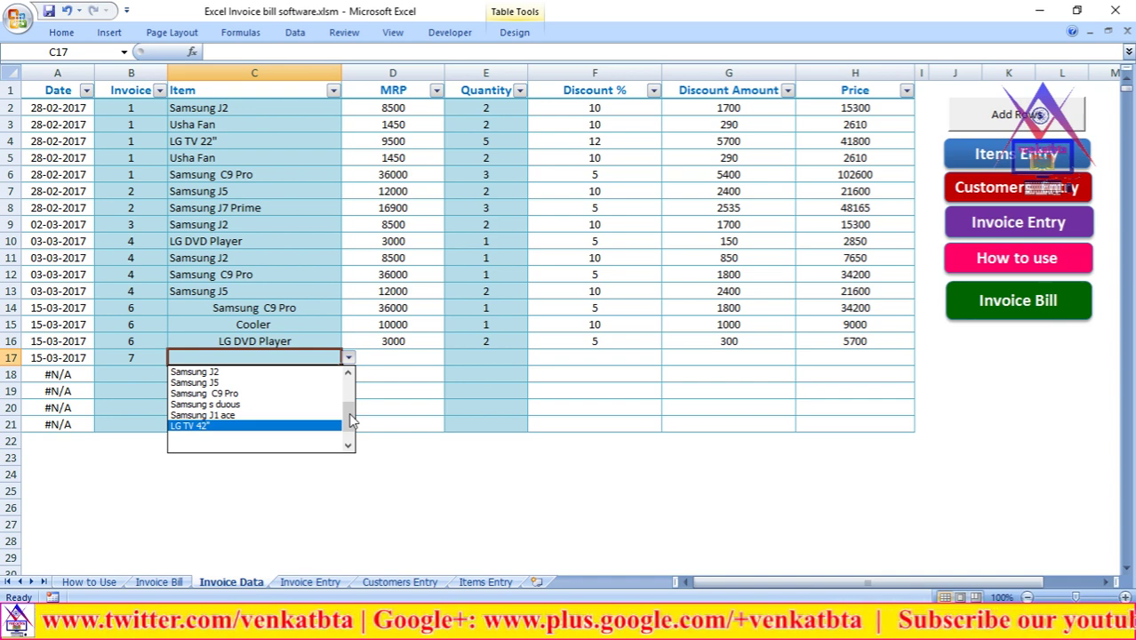
click(233, 428)
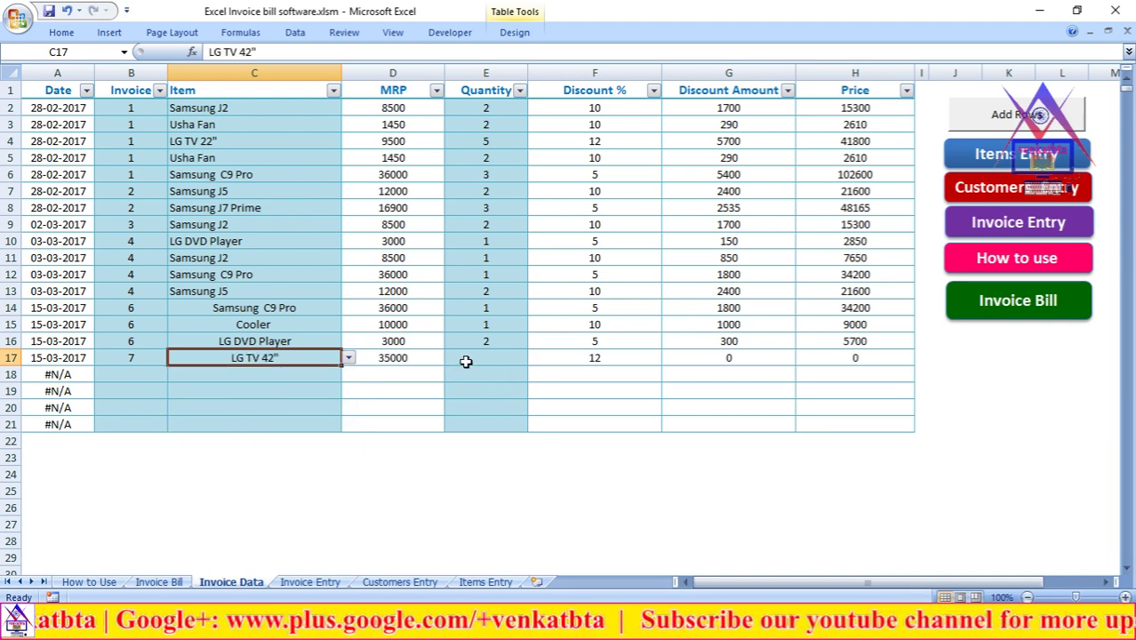
click(465, 360)
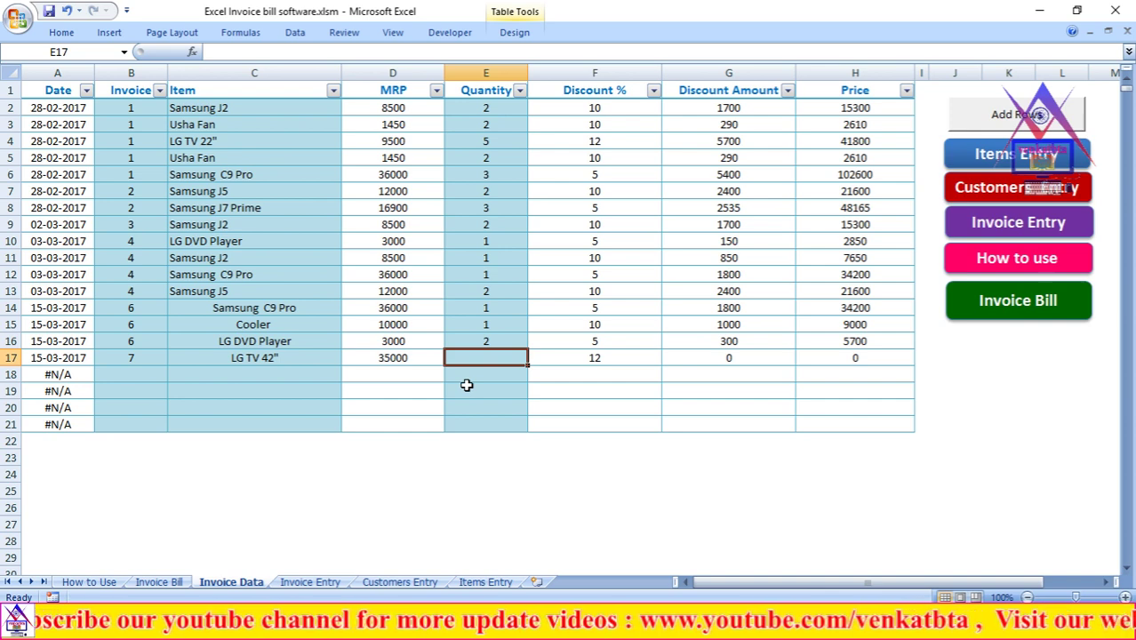
text(1)
click(467, 385)
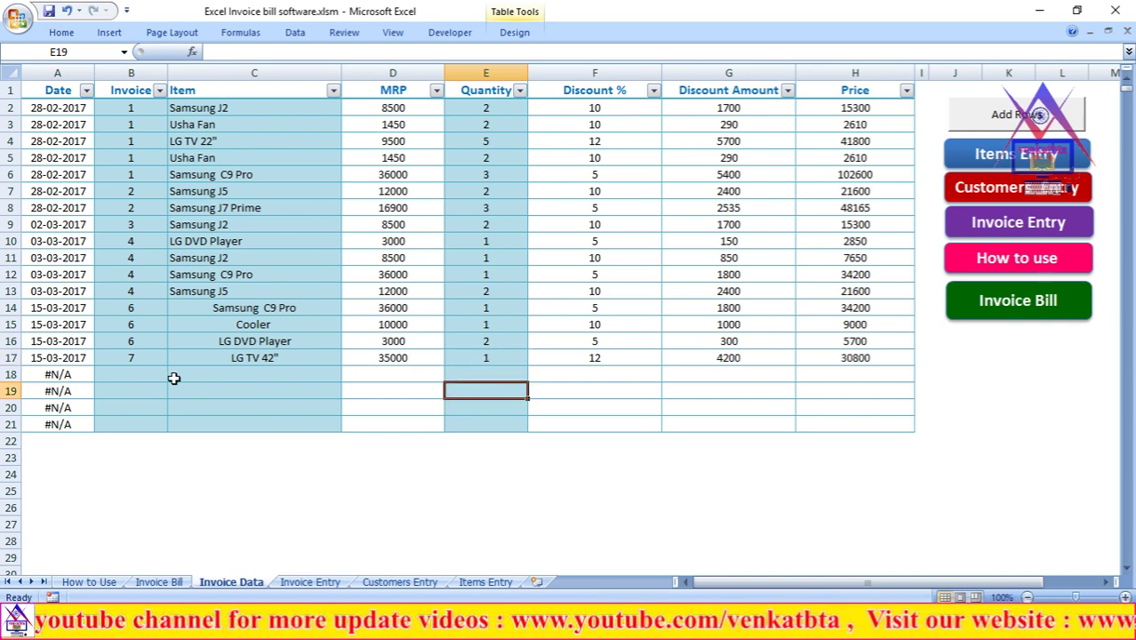
click(138, 375)
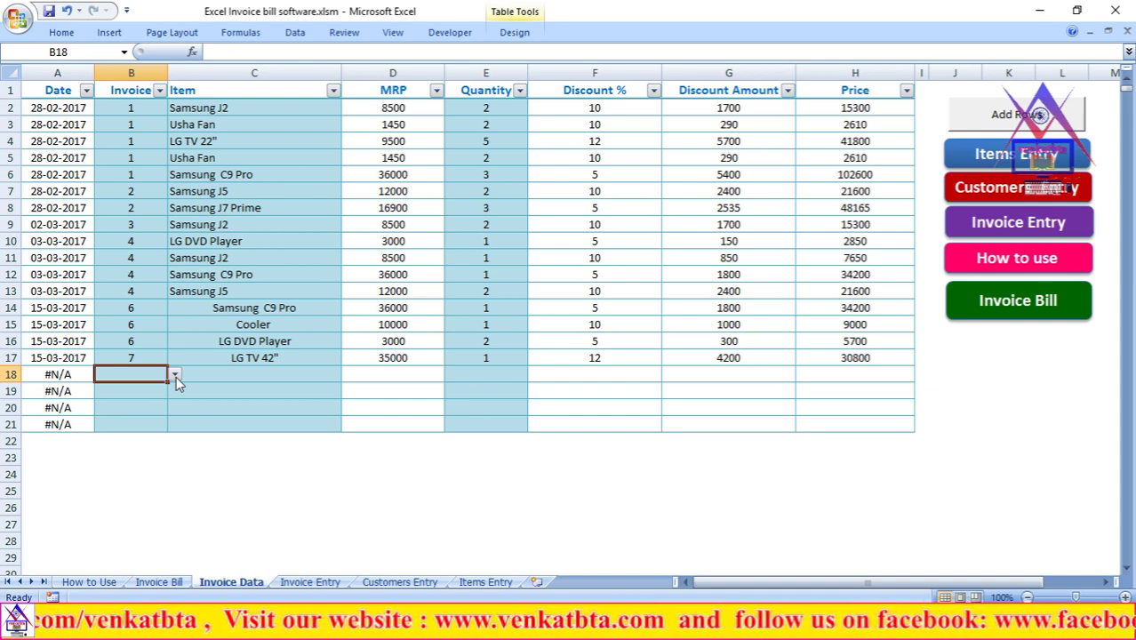
- Add a row 18 line for invoice 7: Usha Fan, quantity 2
click(176, 376)
mouse_move(179, 412)
mouse_down()
mouse_move(180, 435)
mouse_move(178, 414)
mouse_up()
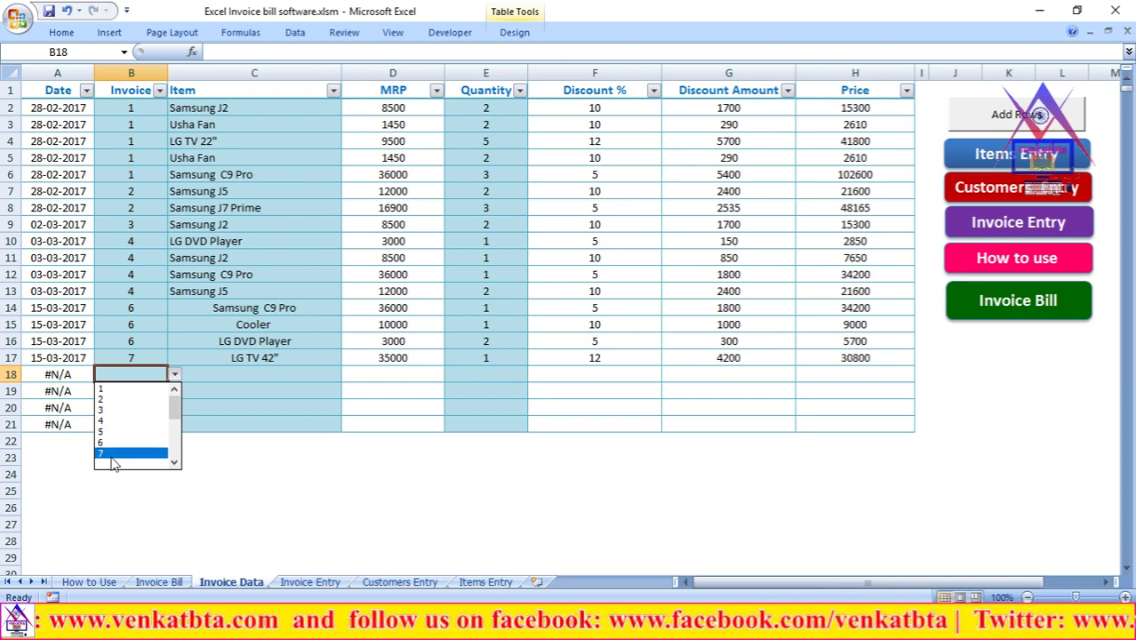
click(112, 456)
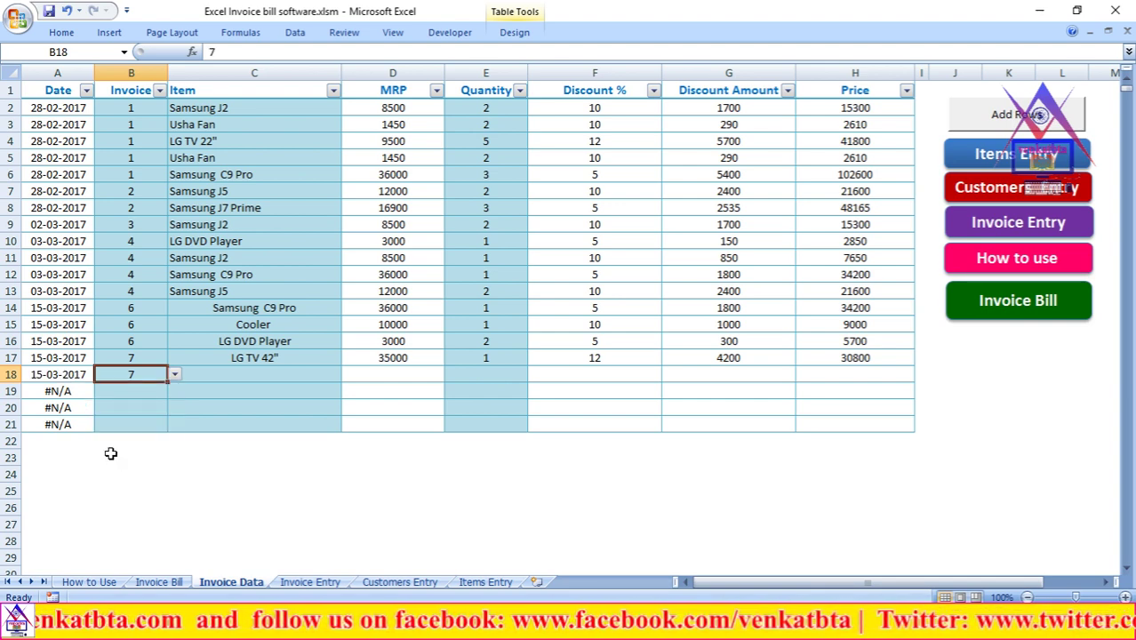
click(216, 374)
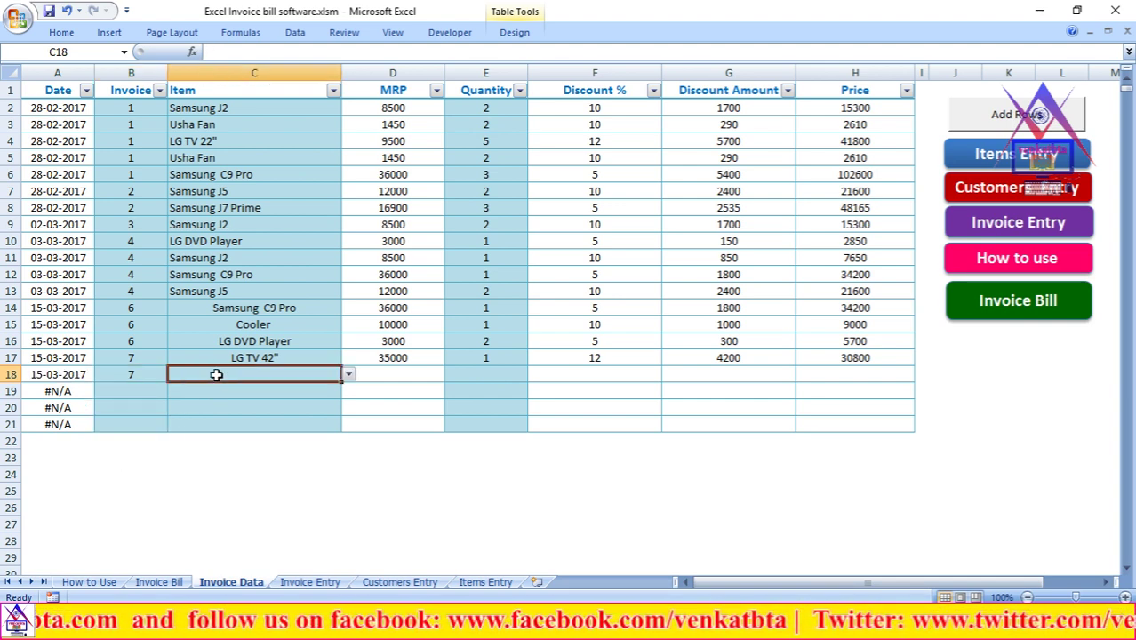
click(348, 374)
drag(349, 441, 349, 402)
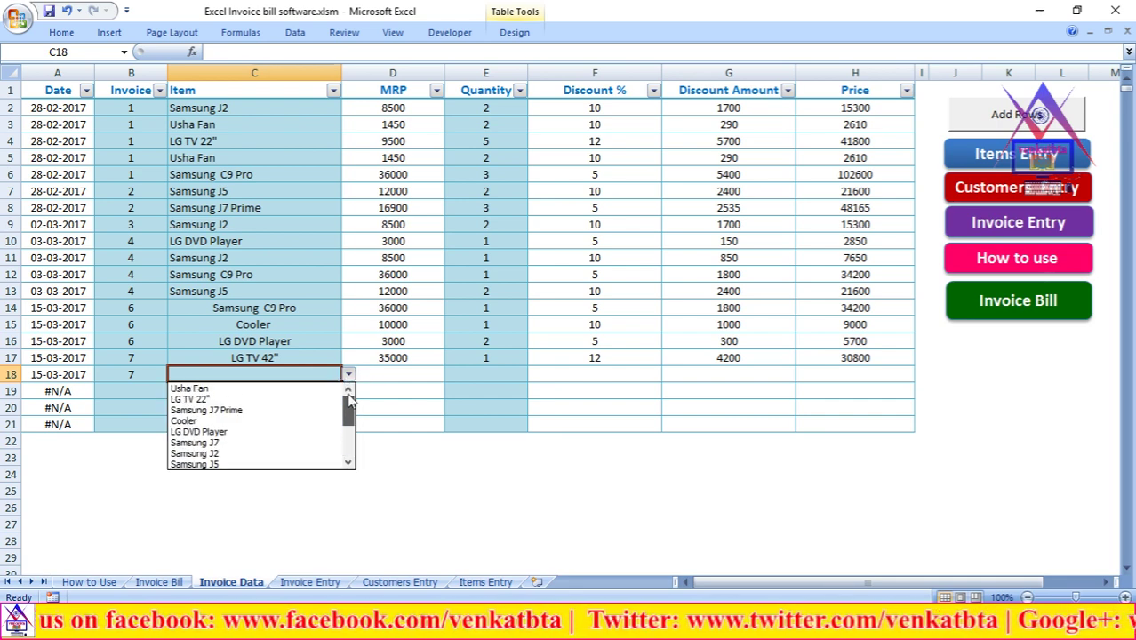
click(274, 389)
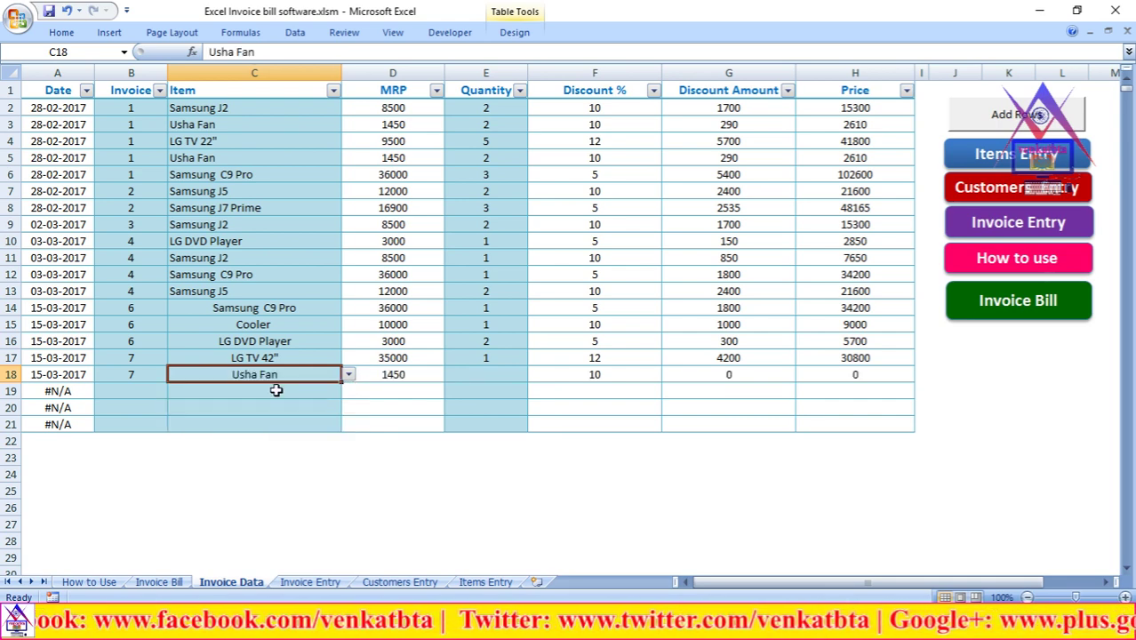
click(498, 374)
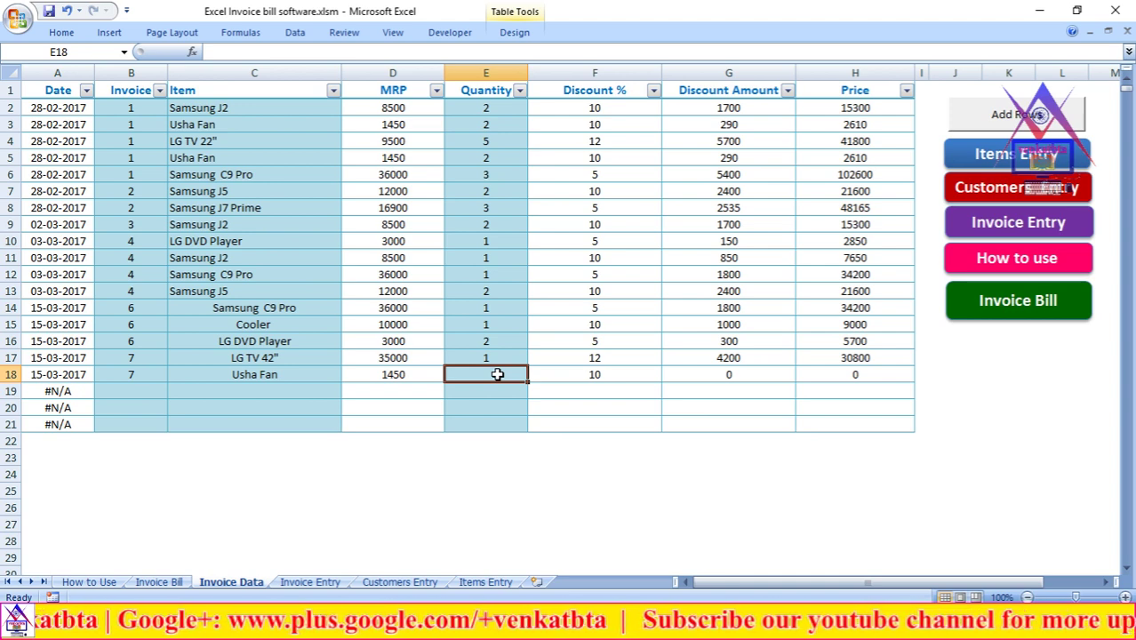
text(2)
click(297, 402)
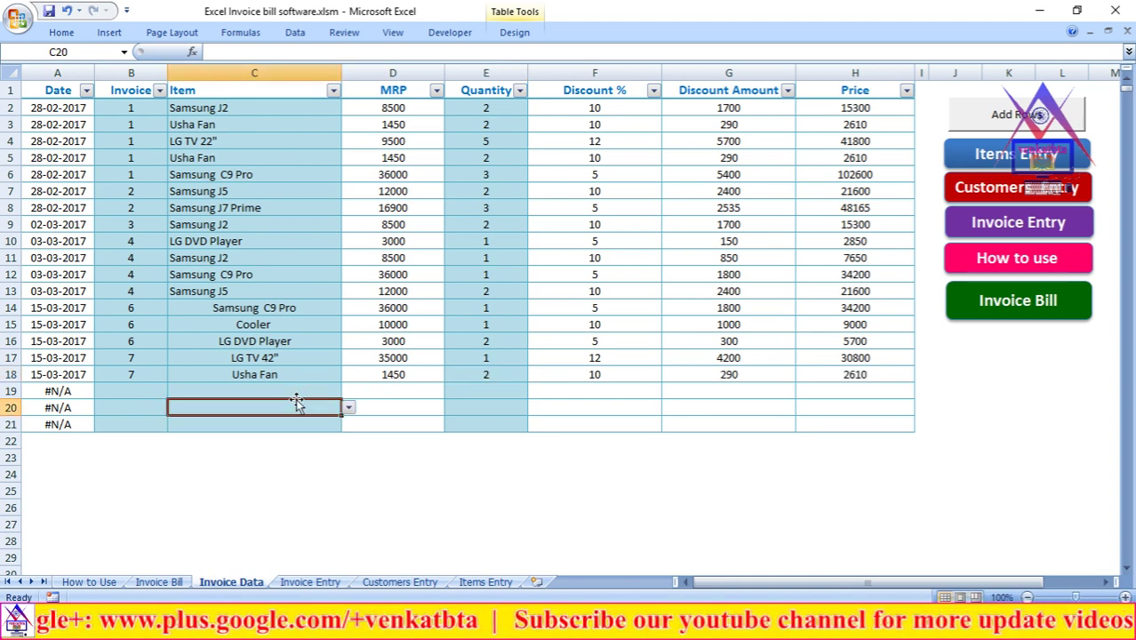
- Assign row 19 to invoice 7 with Samsung C9 Pro as the item
click(138, 390)
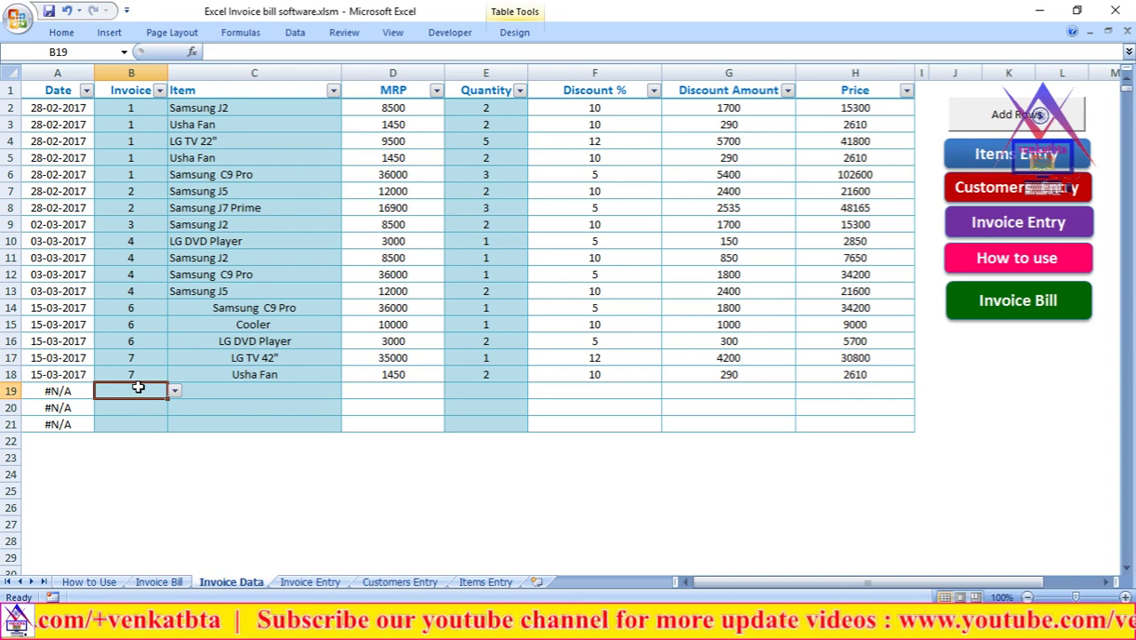
click(175, 391)
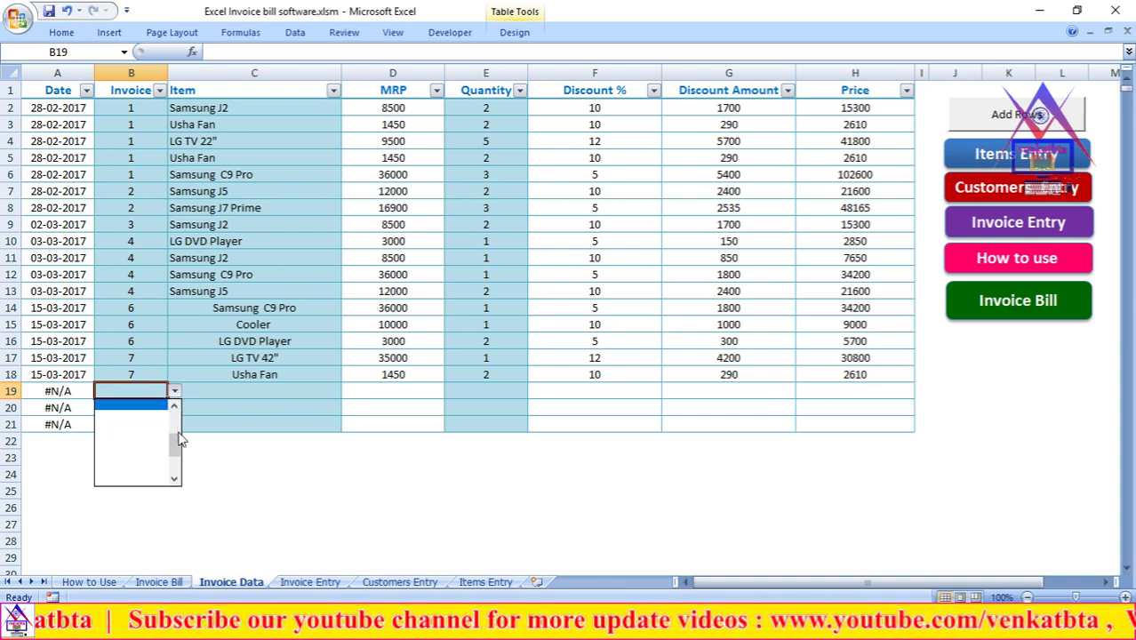
scroll(175, 440, up, 3)
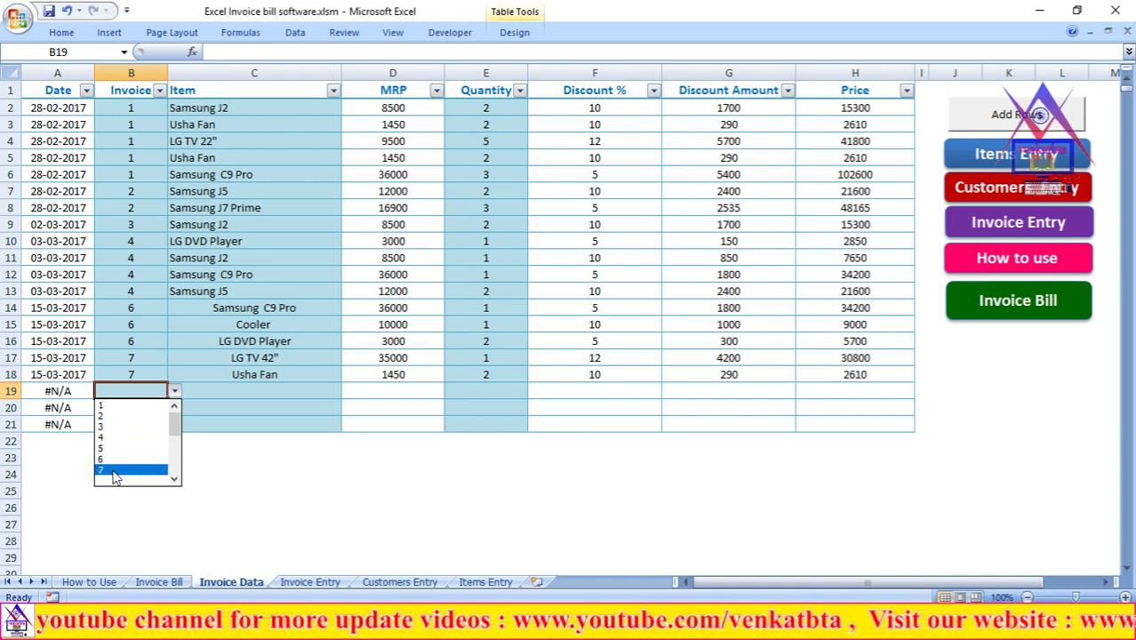
click(116, 471)
click(207, 394)
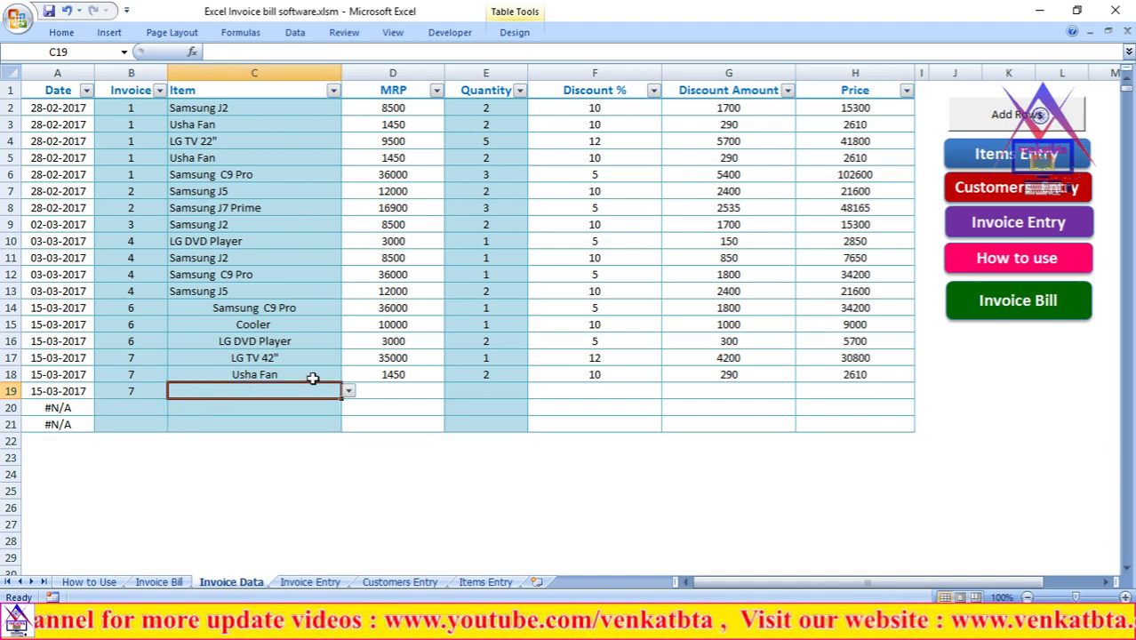
click(349, 393)
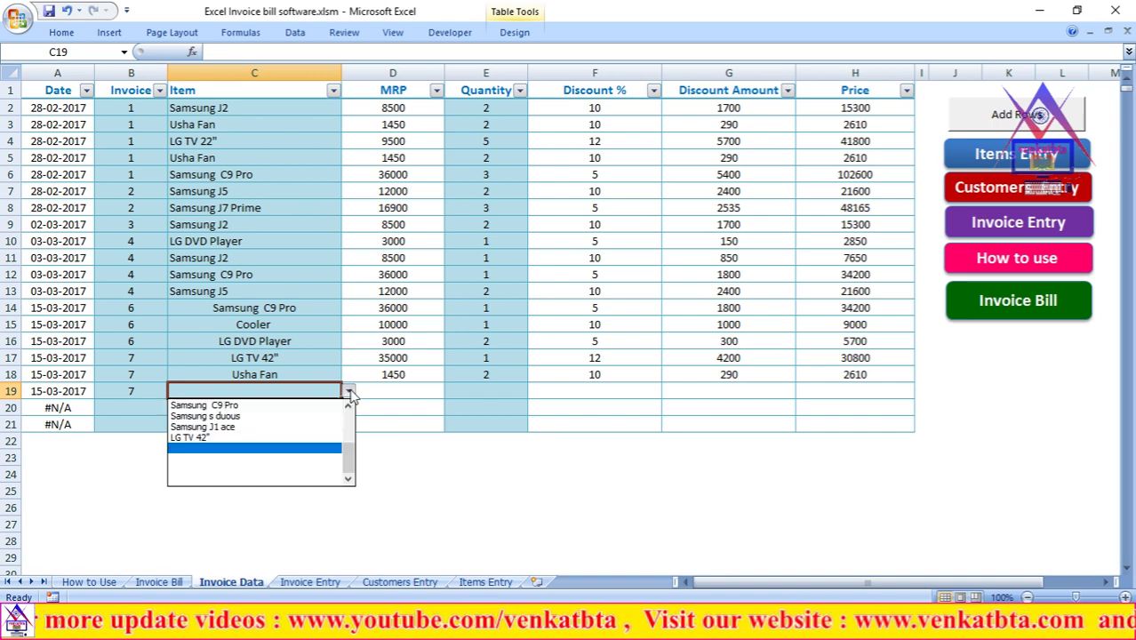
click(351, 436)
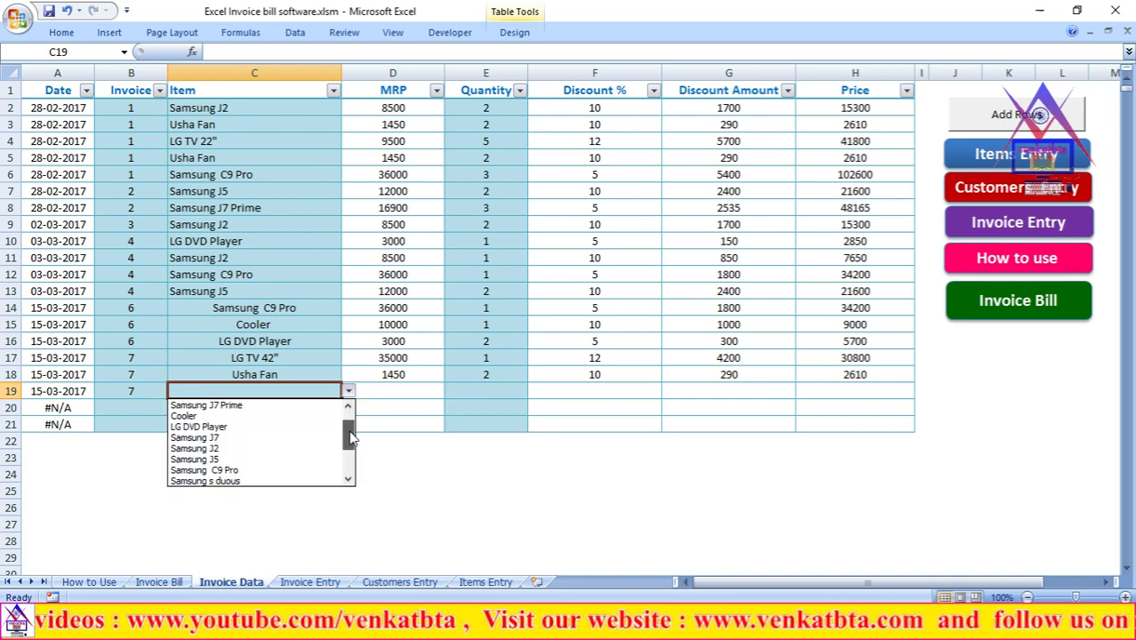
drag(351, 436, 351, 458)
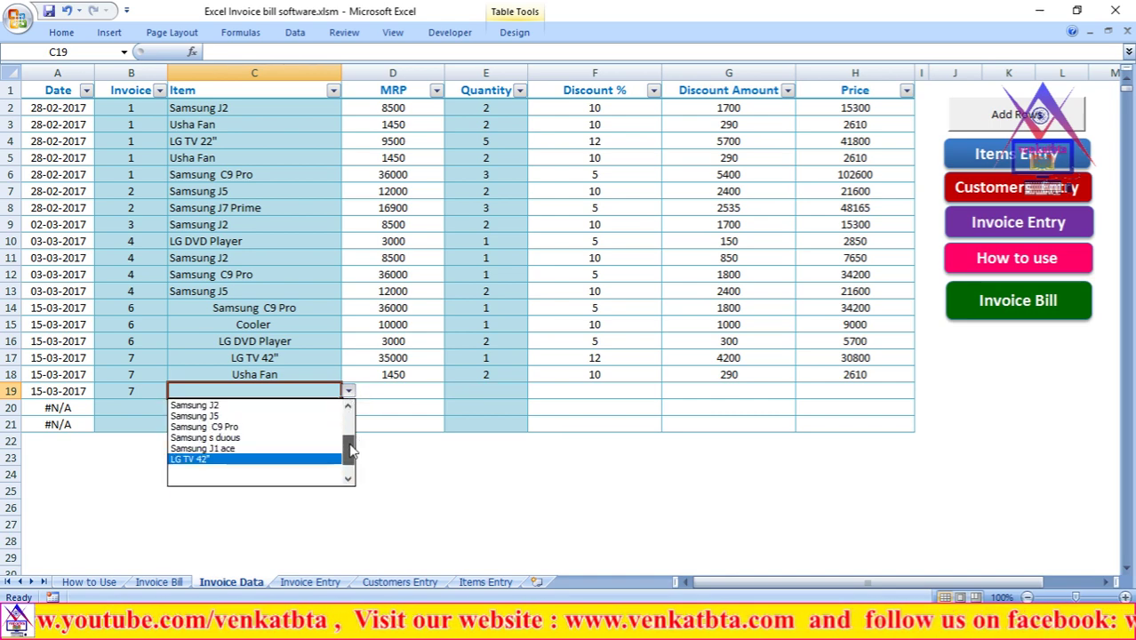
click(241, 429)
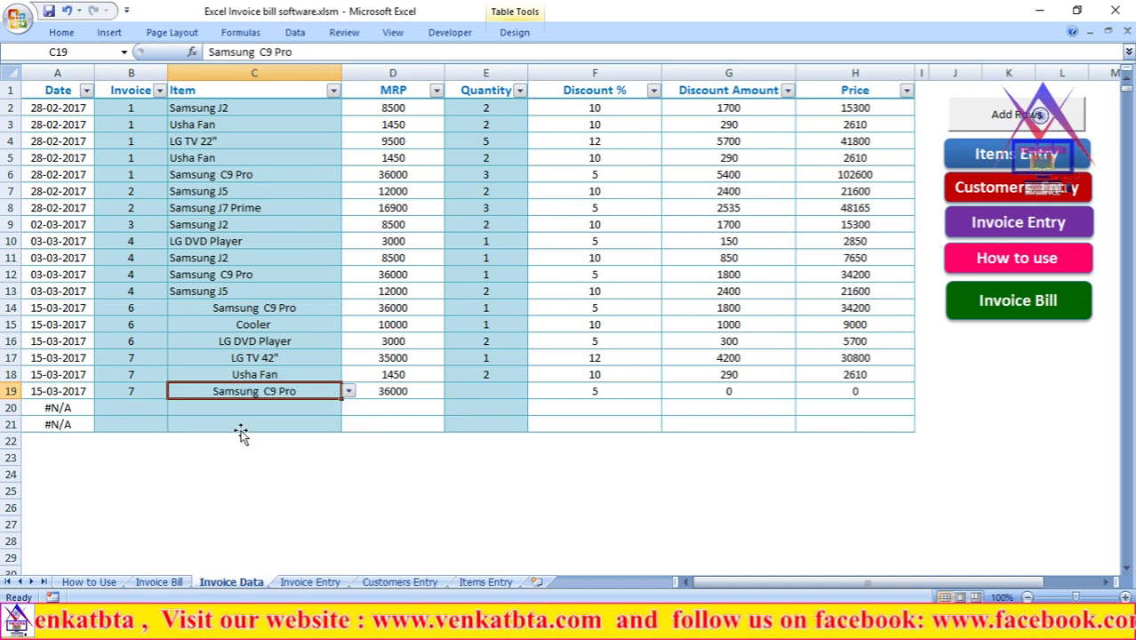
- Enter quantity 1 for the Samsung C9 Pro line
click(309, 409)
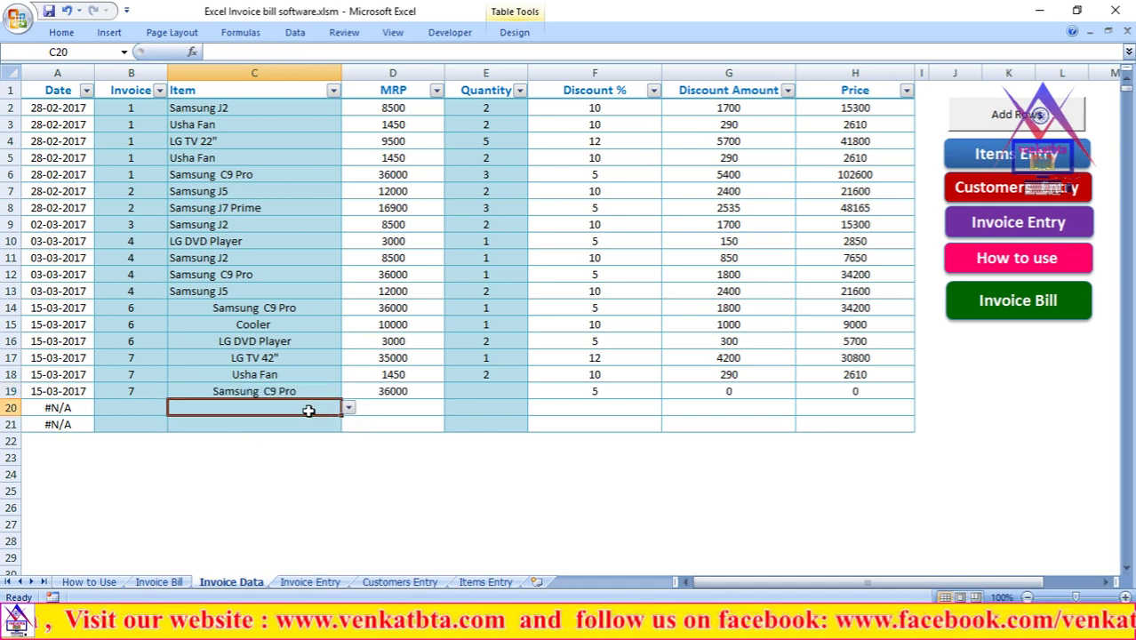
click(463, 390)
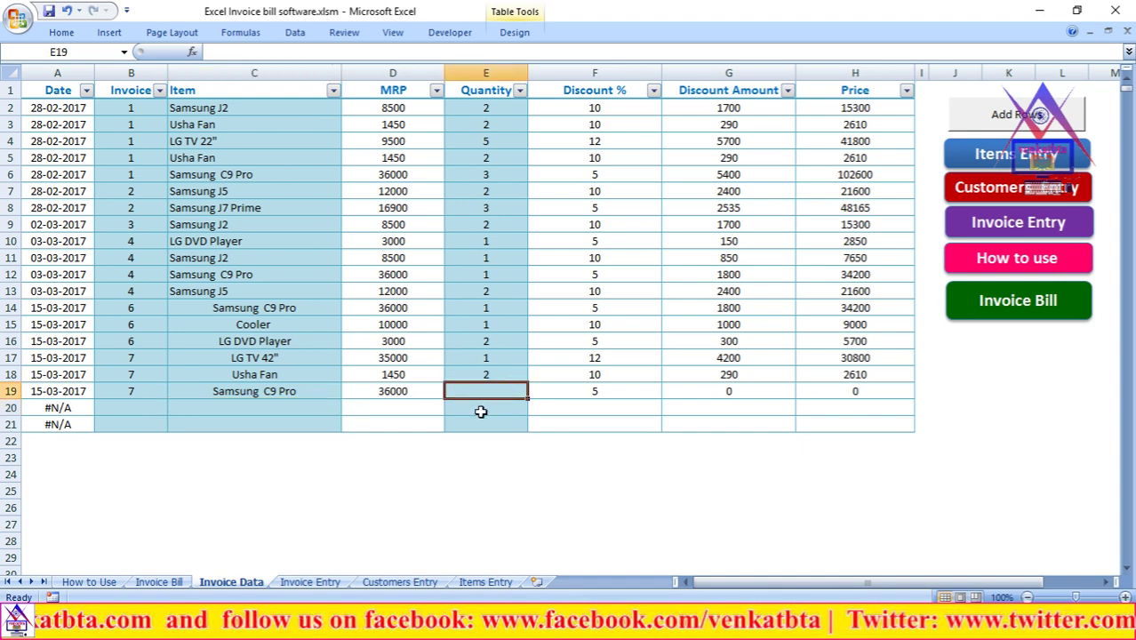
text(1)
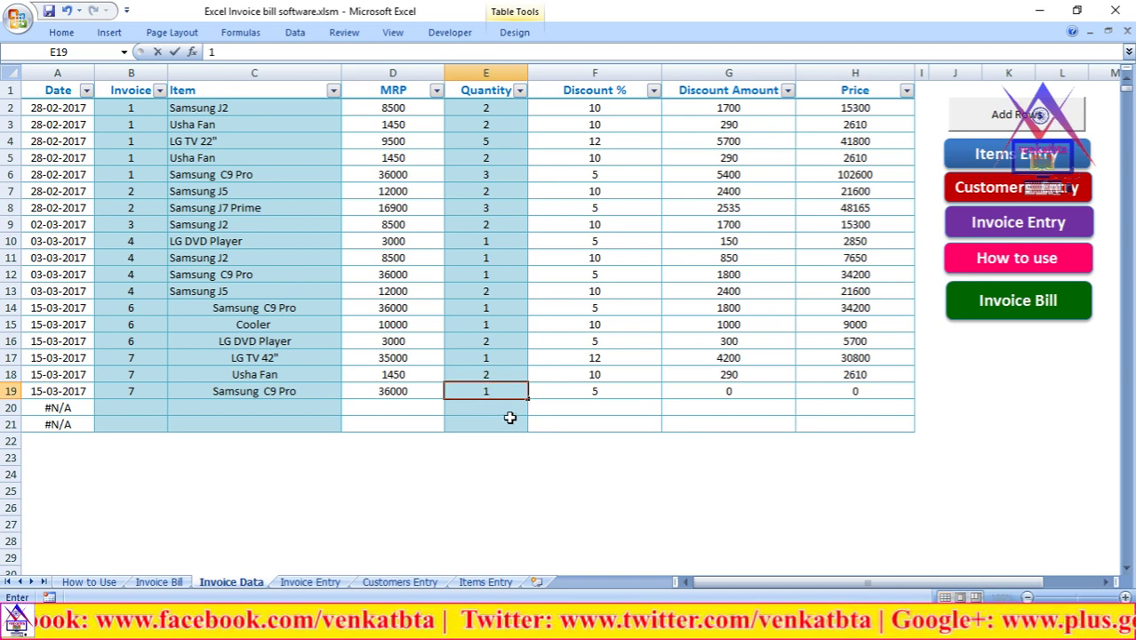
click(514, 410)
click(515, 389)
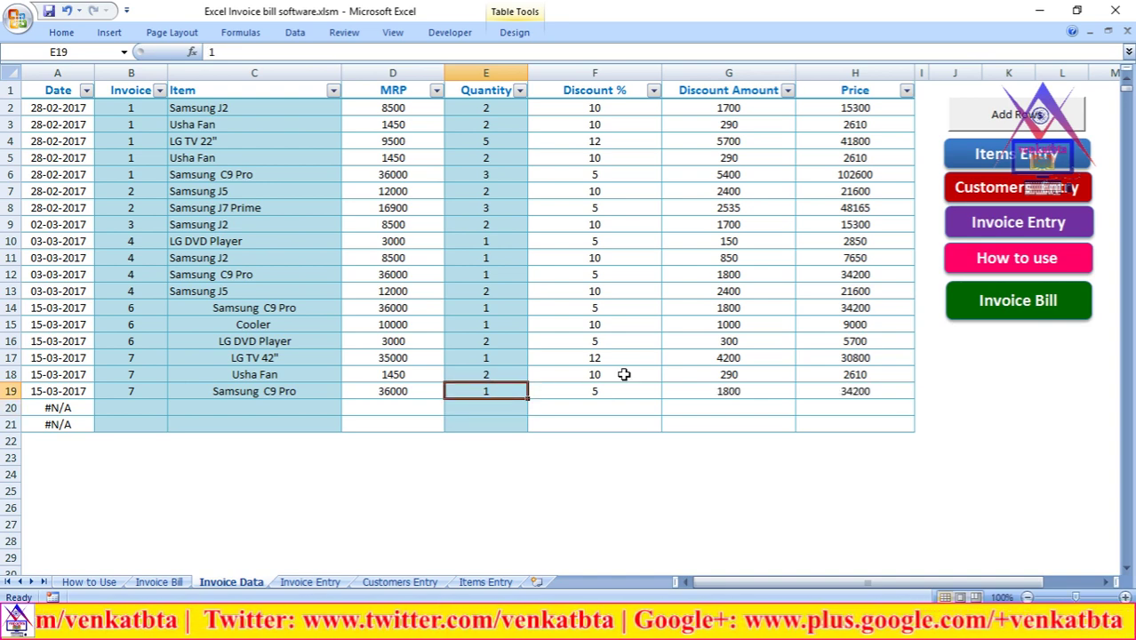
click(484, 405)
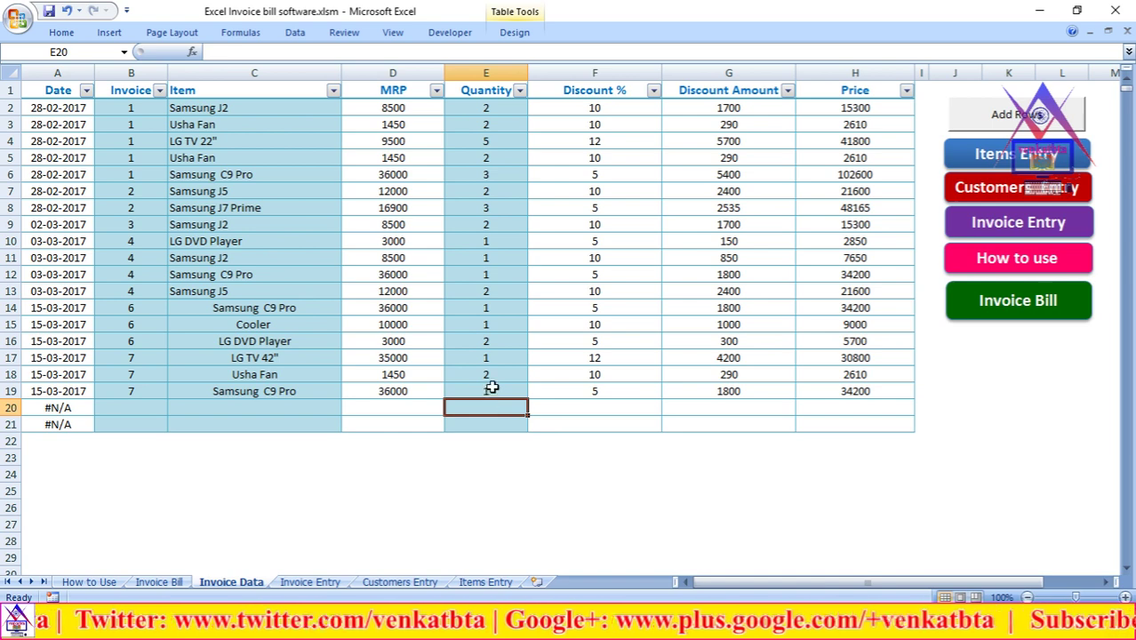
click(489, 389)
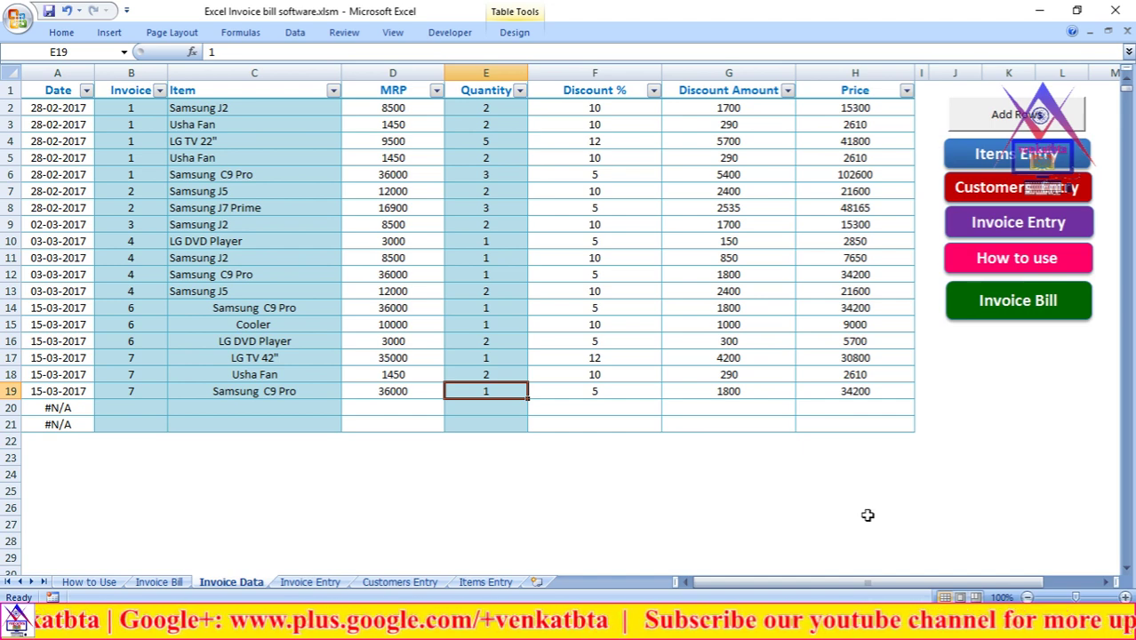
click(997, 436)
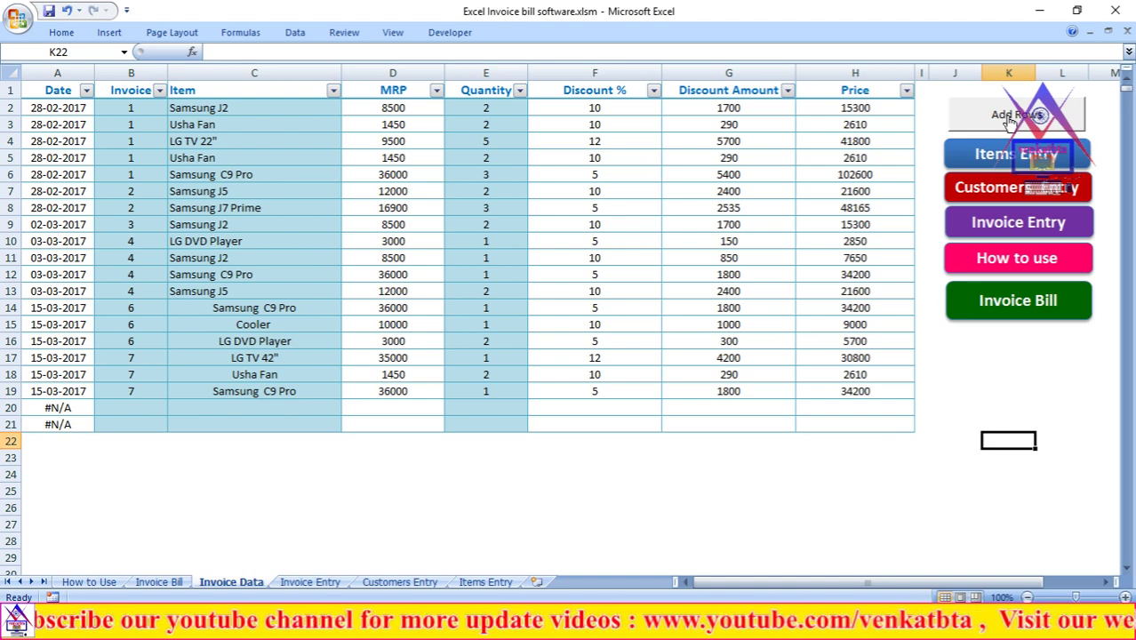
- Add blank row 22 to the Invoice Data table, then move to the Invoice Bill sheet
click(1011, 121)
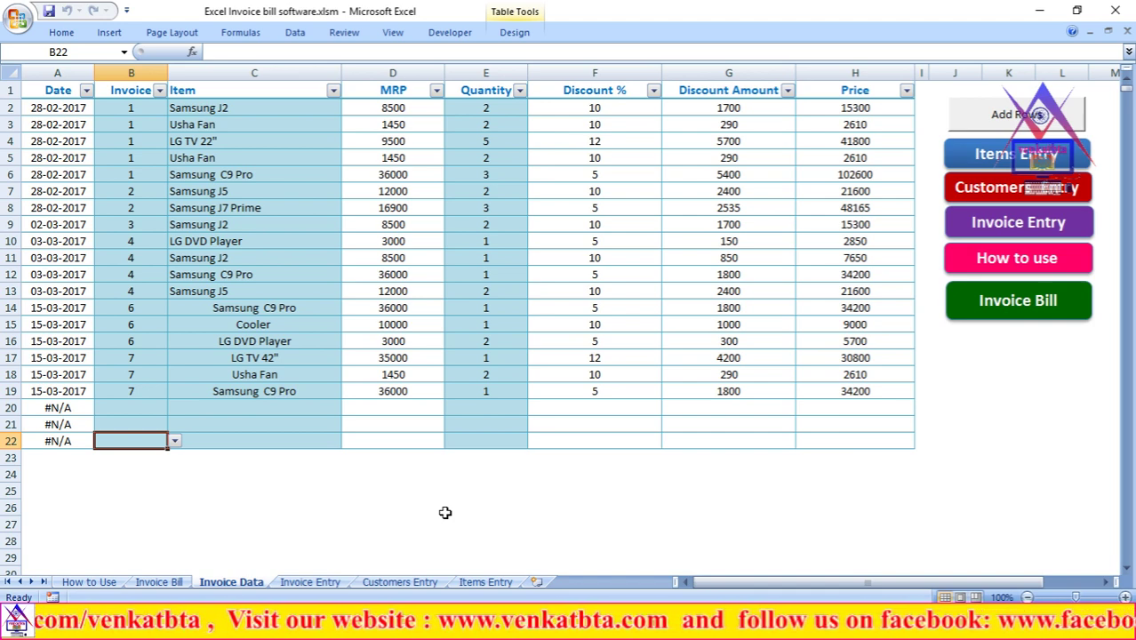
click(805, 458)
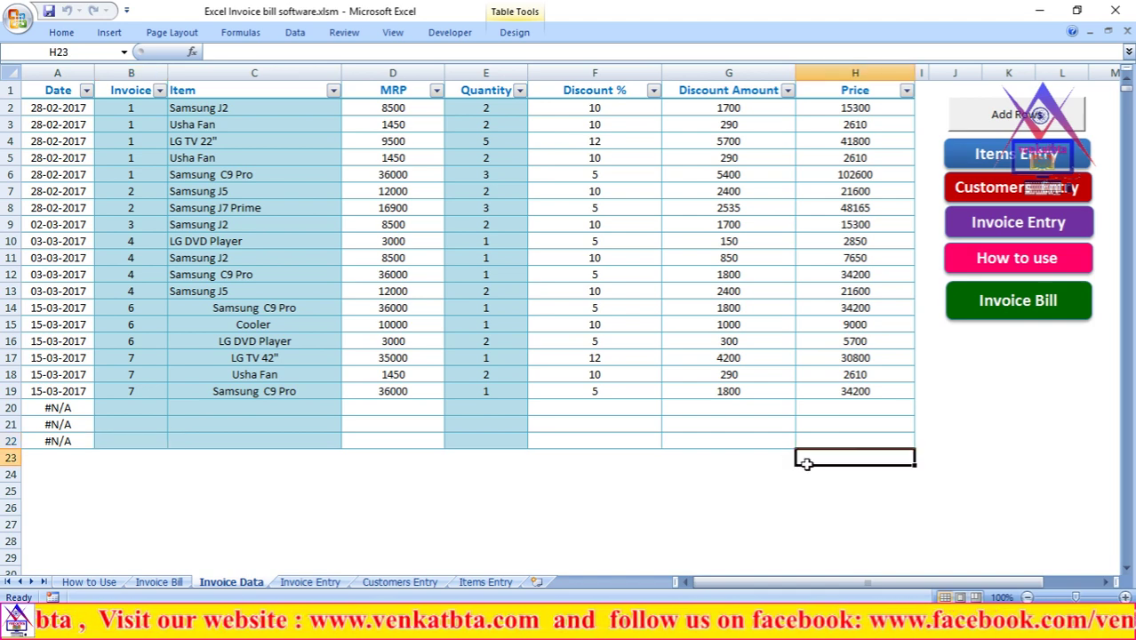
click(1070, 316)
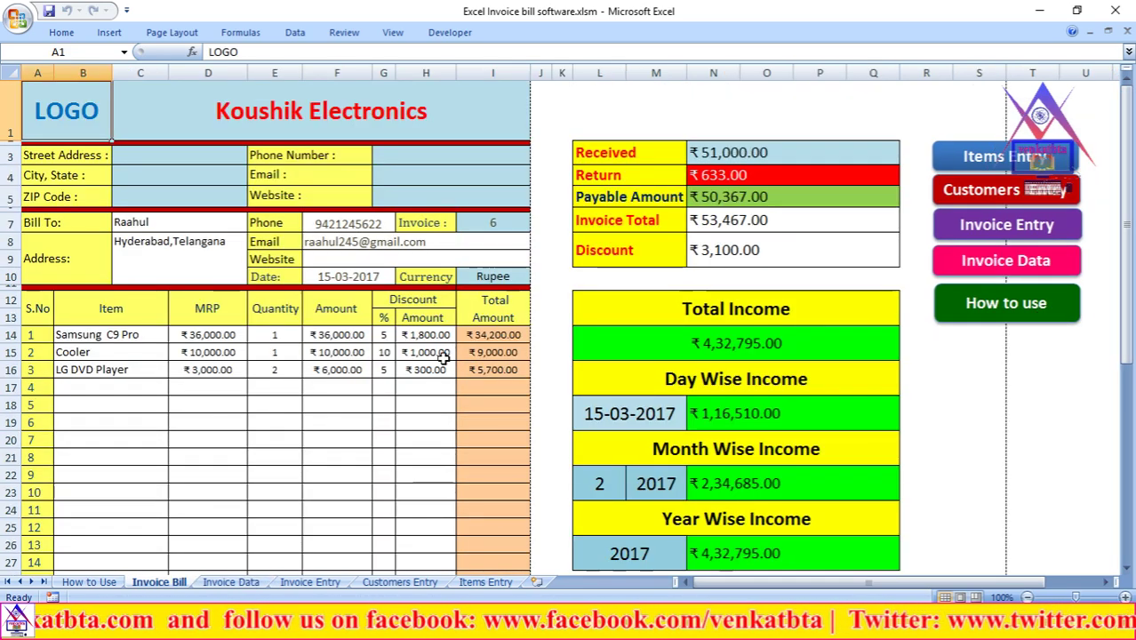
scroll(444, 357, down, 3)
scroll(444, 357, up, 3)
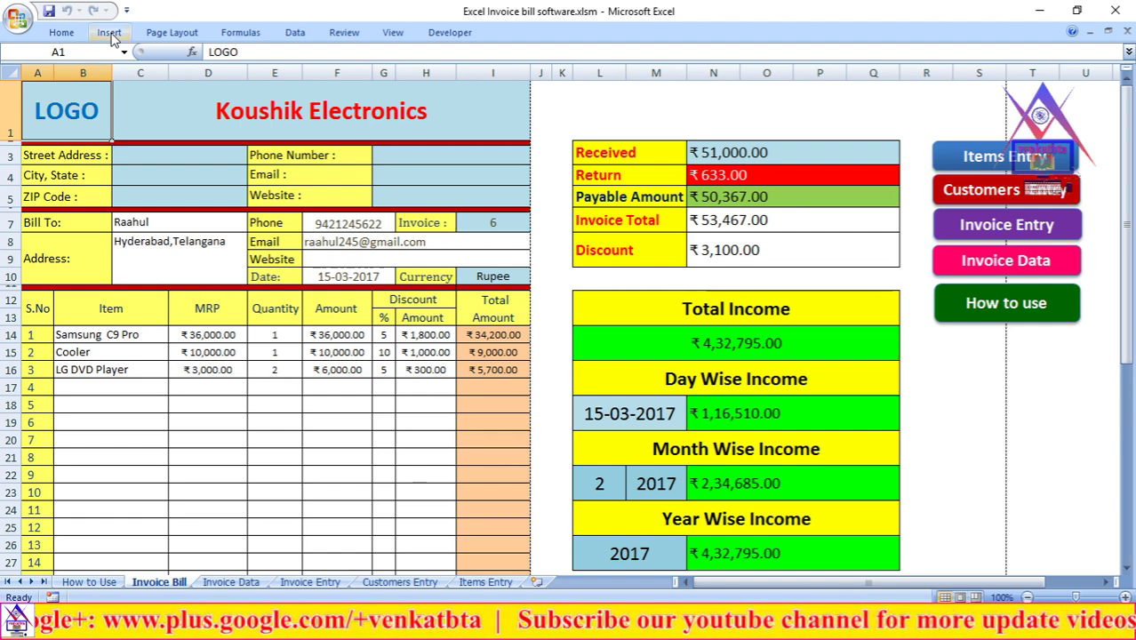
click(173, 109)
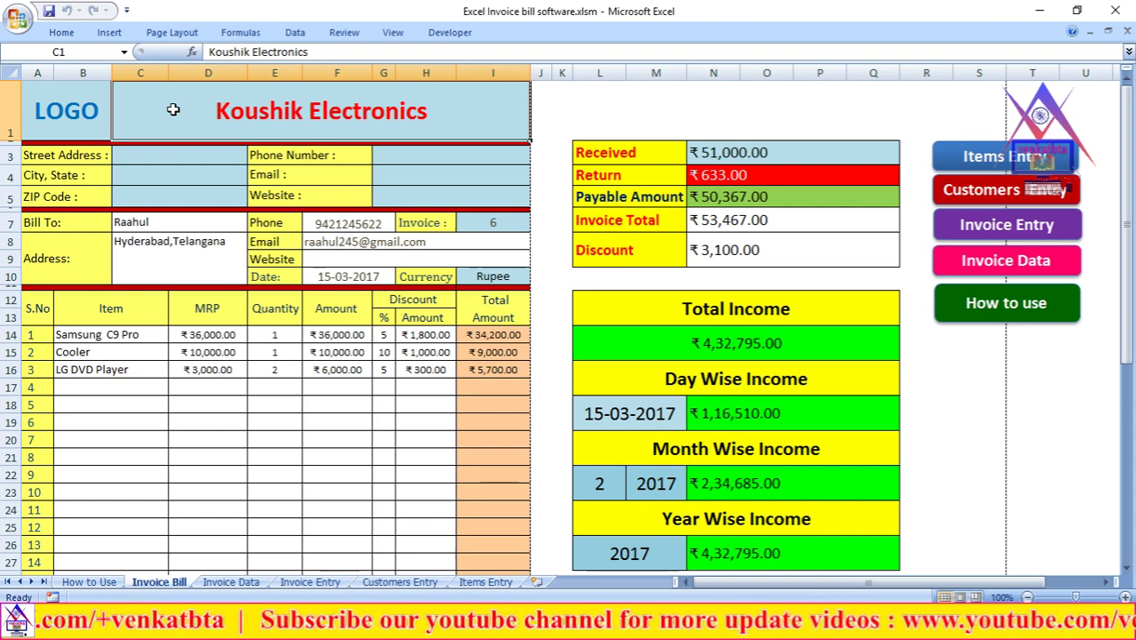
click(151, 160)
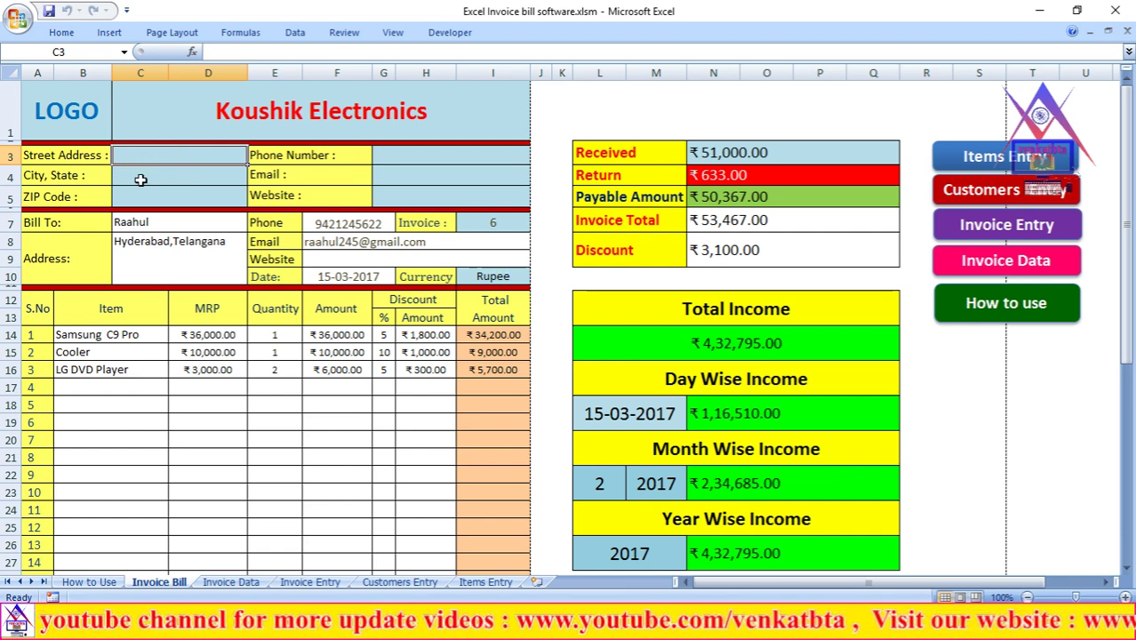
click(142, 177)
click(139, 198)
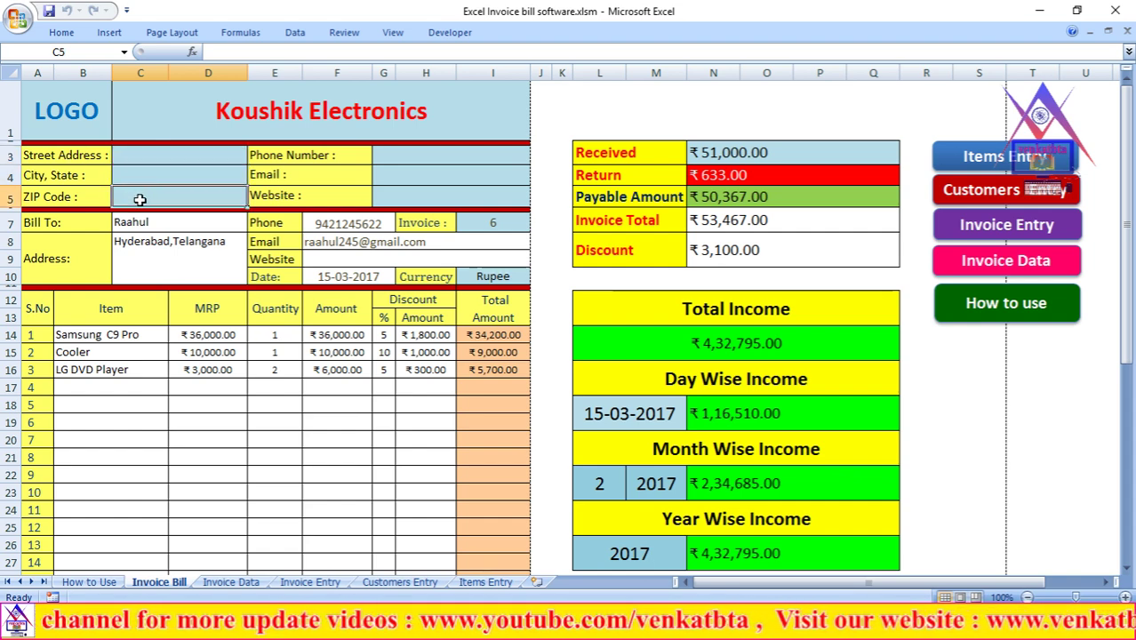
click(406, 178)
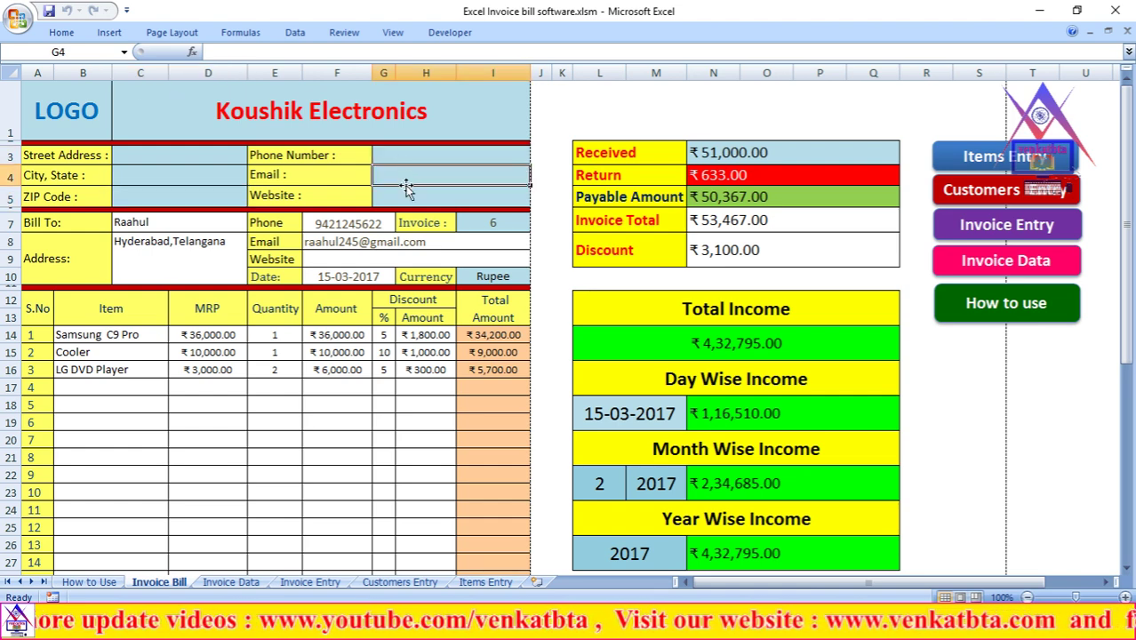
click(395, 199)
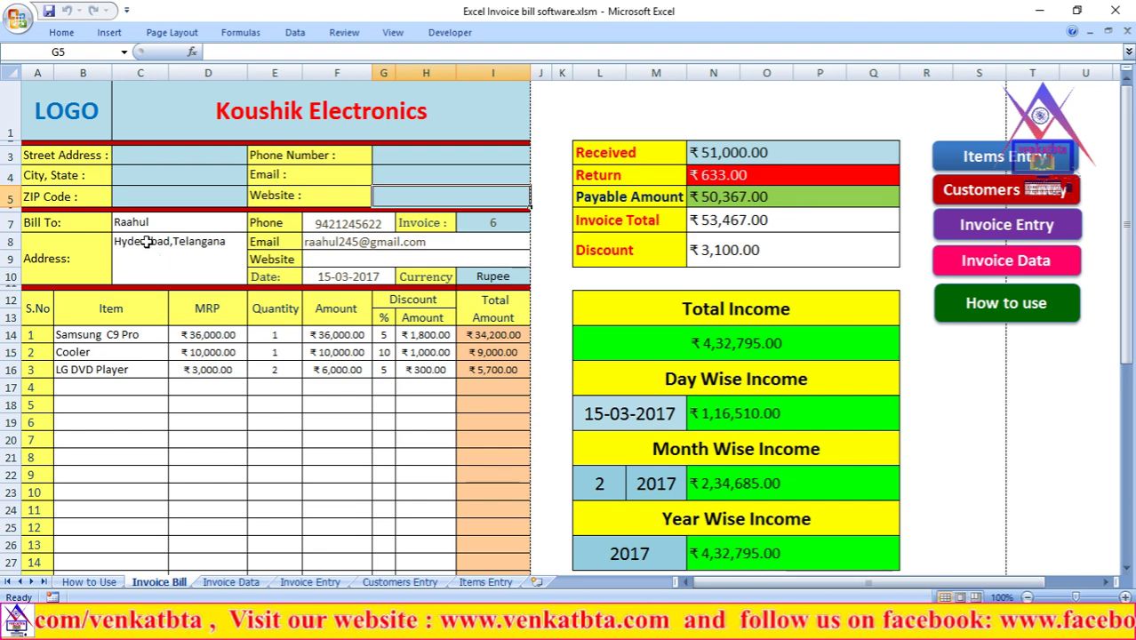
click(512, 226)
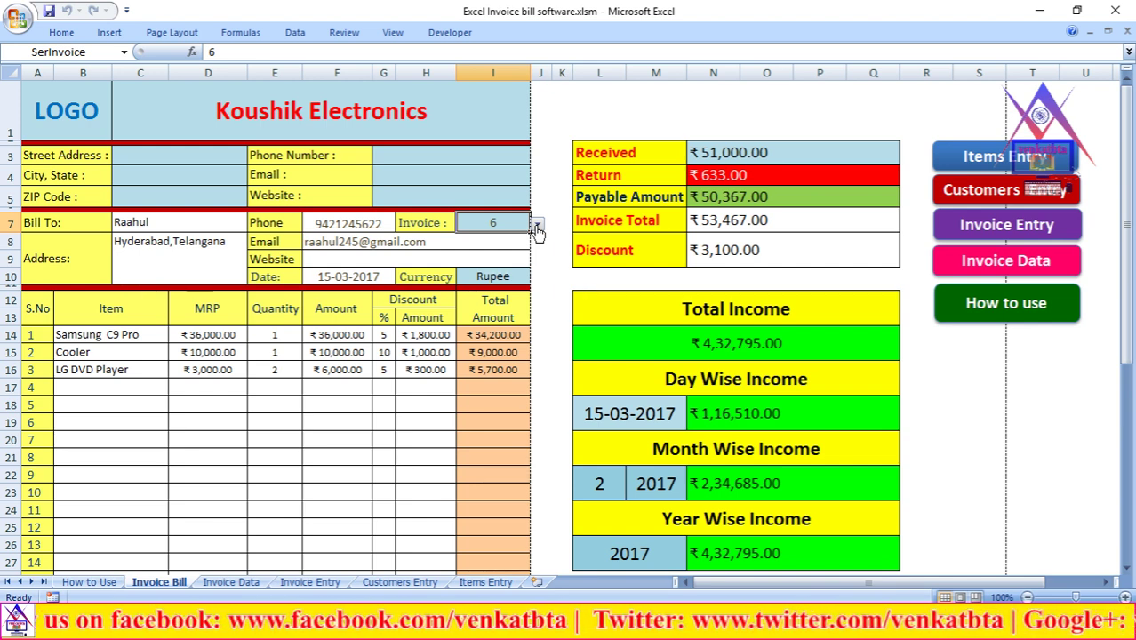
- Choose invoice 7 from the Invoice cell I7 dropdown to load its three items
click(537, 228)
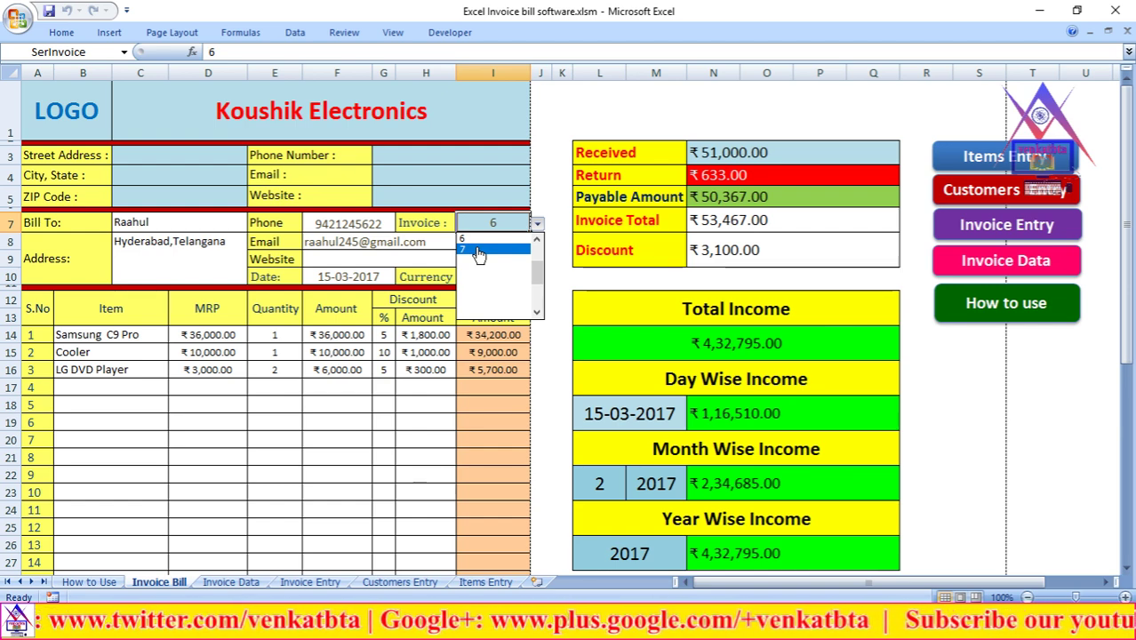
click(478, 252)
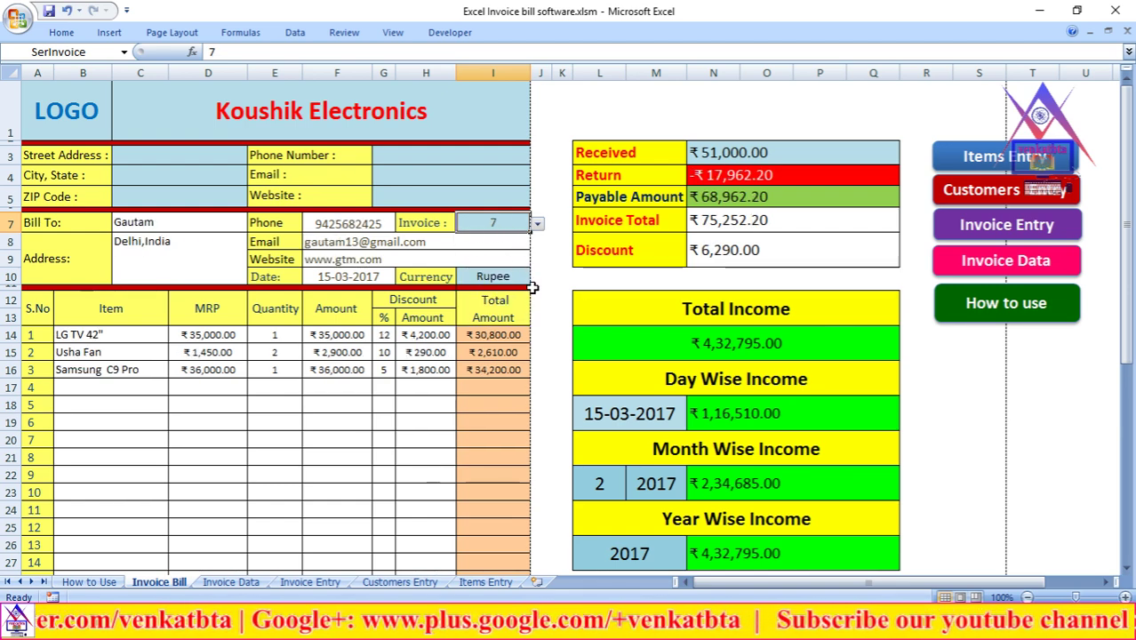
click(543, 253)
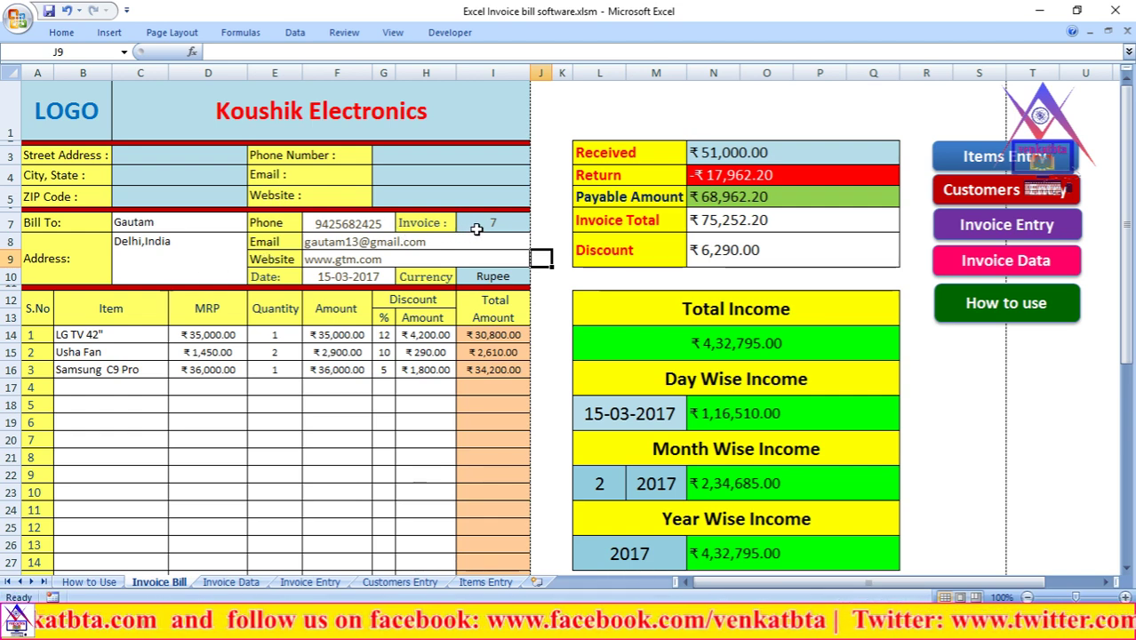
click(496, 278)
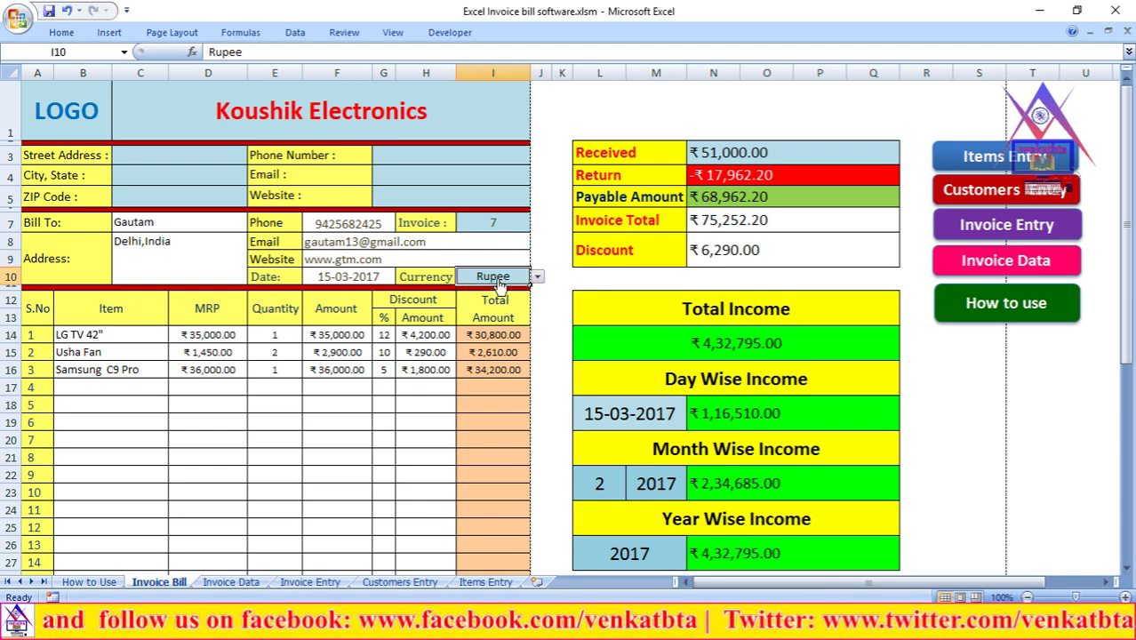
click(538, 279)
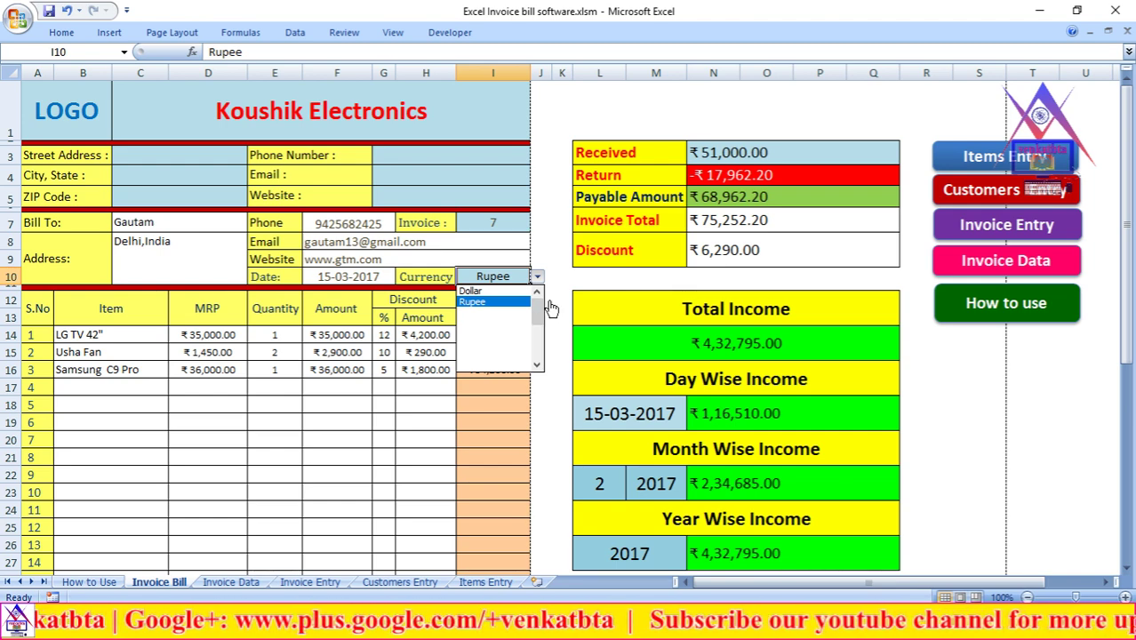
key(Escape)
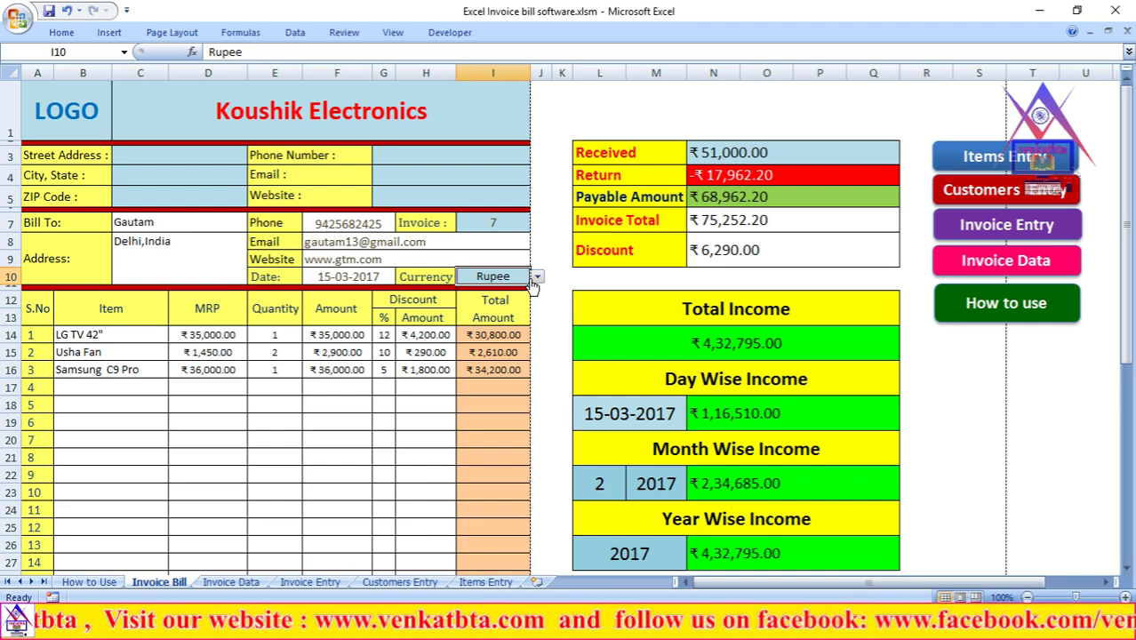
click(128, 427)
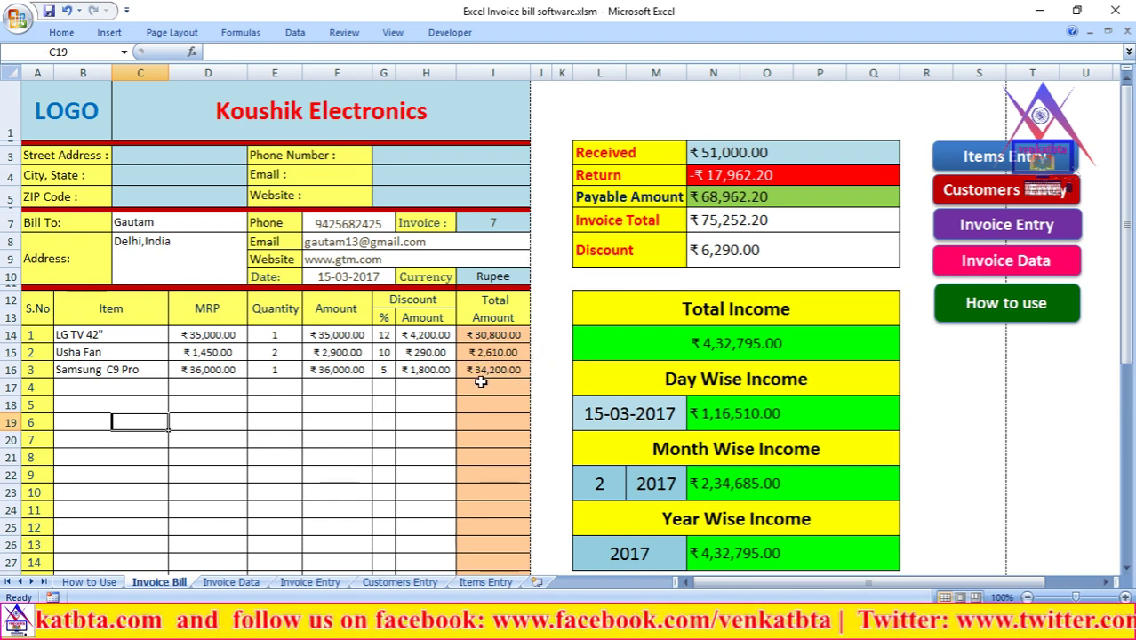
scroll(493, 401, down, 6)
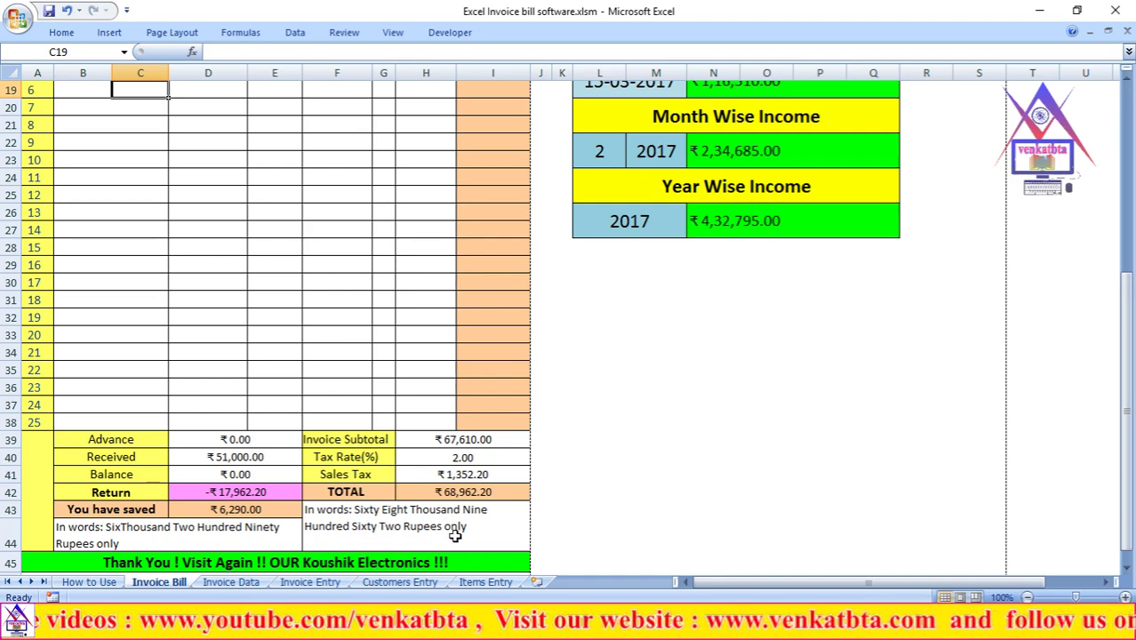
scroll(454, 534, up, 5)
scroll(453, 534, up, 1)
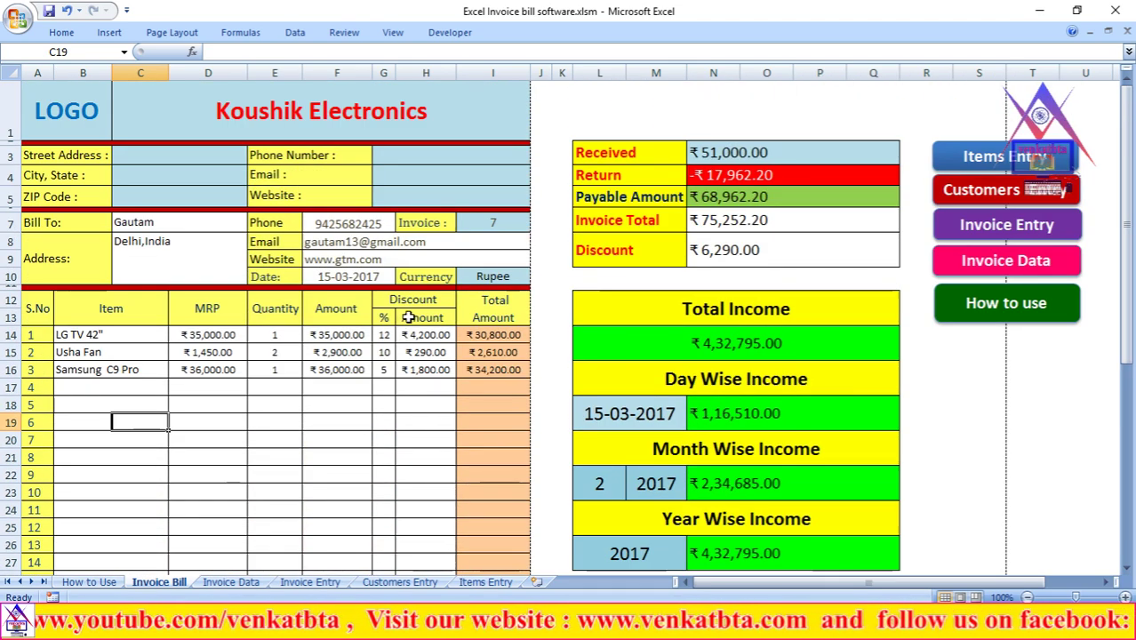
scroll(408, 317, down, 2)
scroll(451, 445, down, 1)
scroll(452, 446, down, 4)
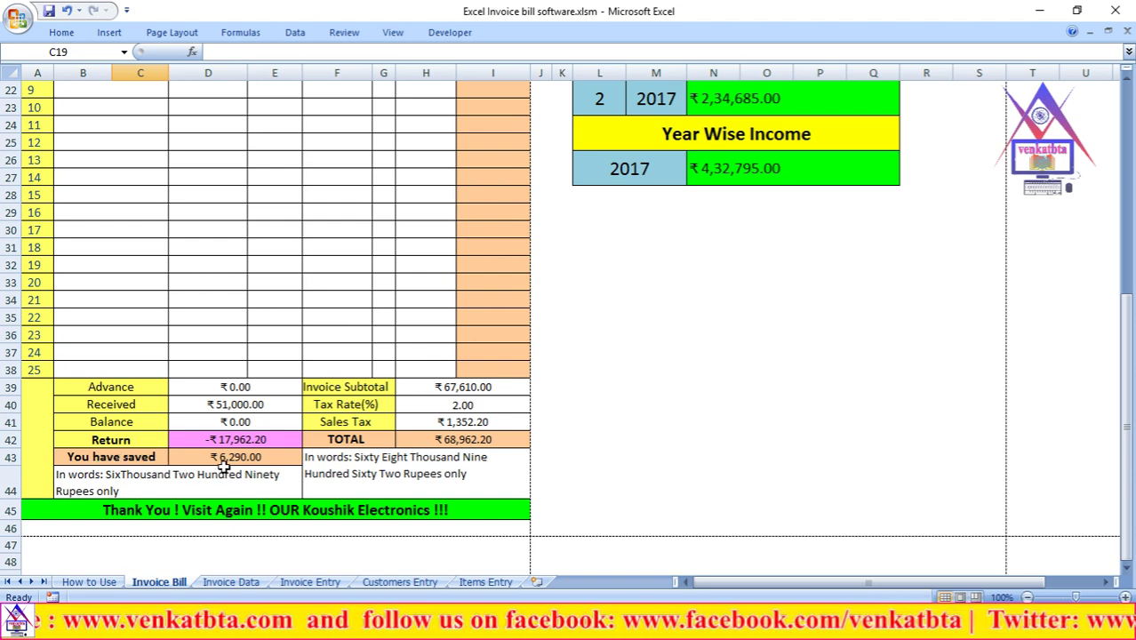
scroll(471, 373, up, 5)
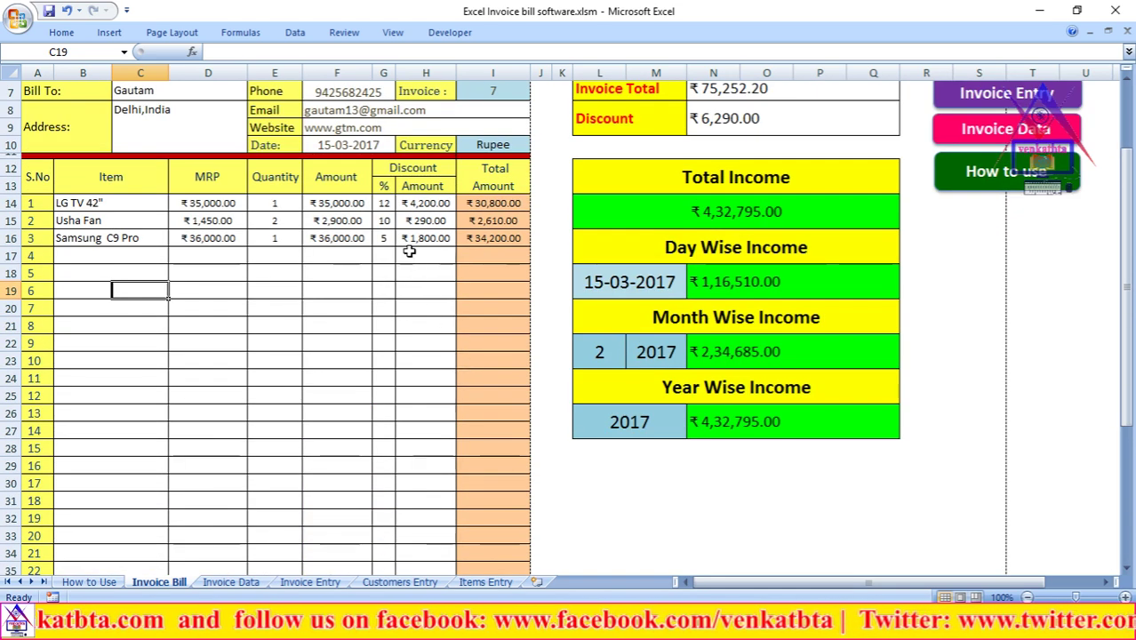
scroll(349, 426, down, 3)
scroll(350, 426, down, 2)
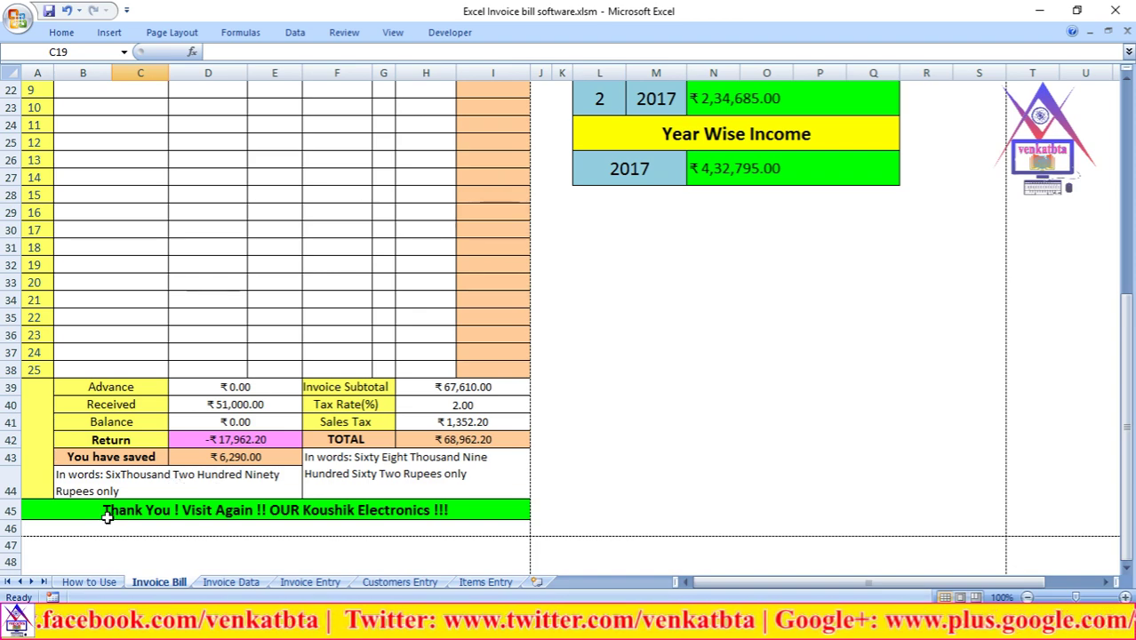
scroll(699, 401, up, 5)
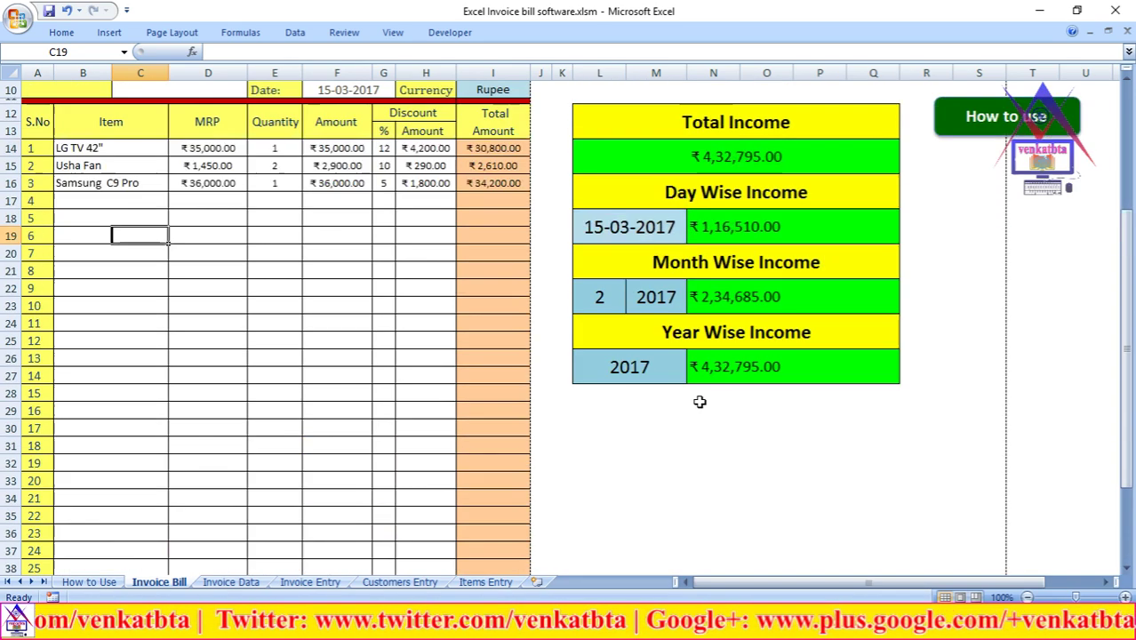
scroll(700, 401, up, 2)
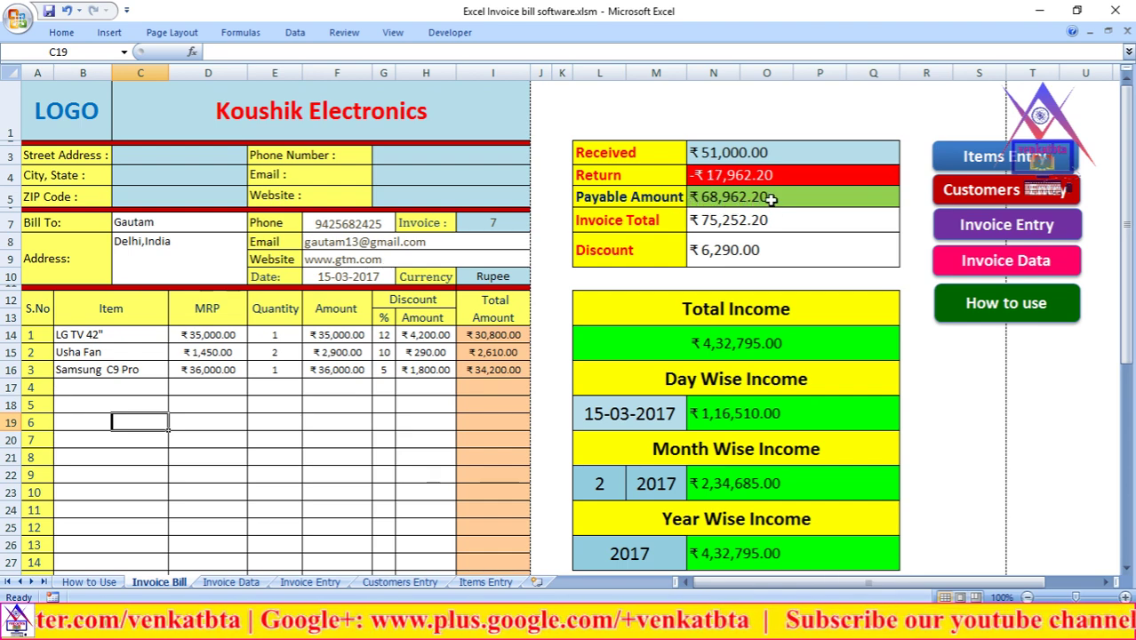
- Enter 70000 as the Received amount in N2, leaving a ₹1,037.80 return
click(703, 153)
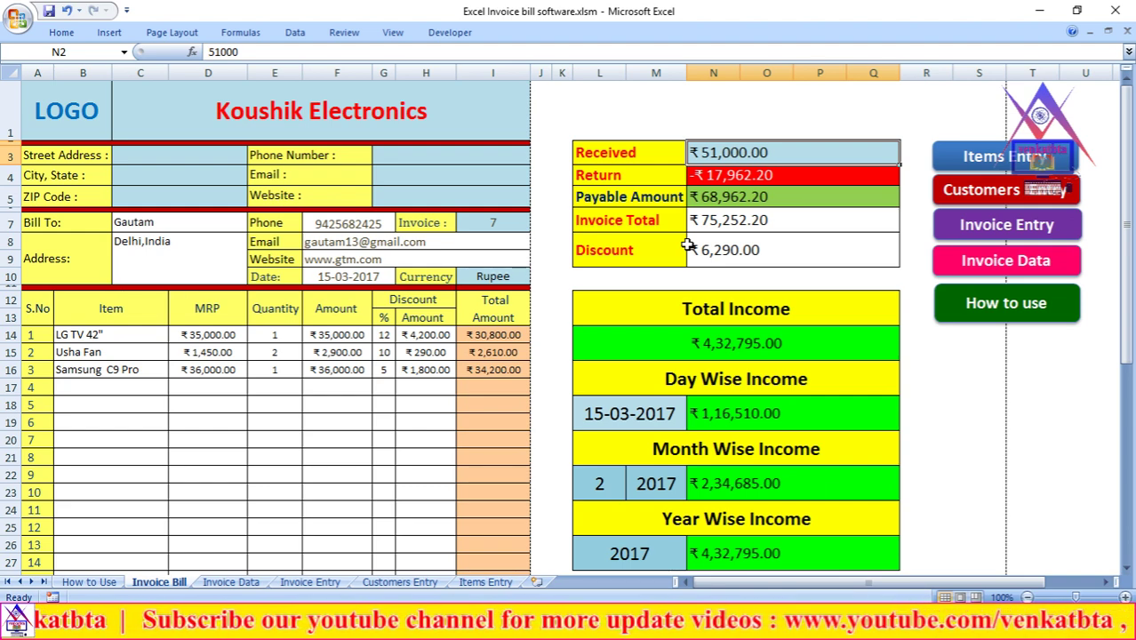
text(7)
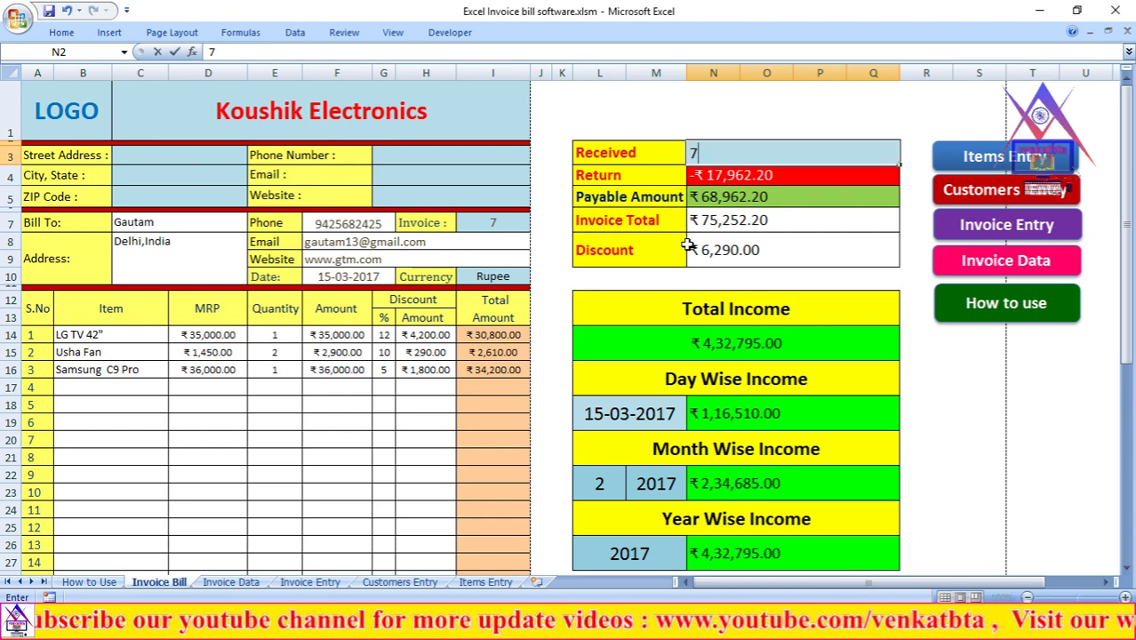
text(00000)
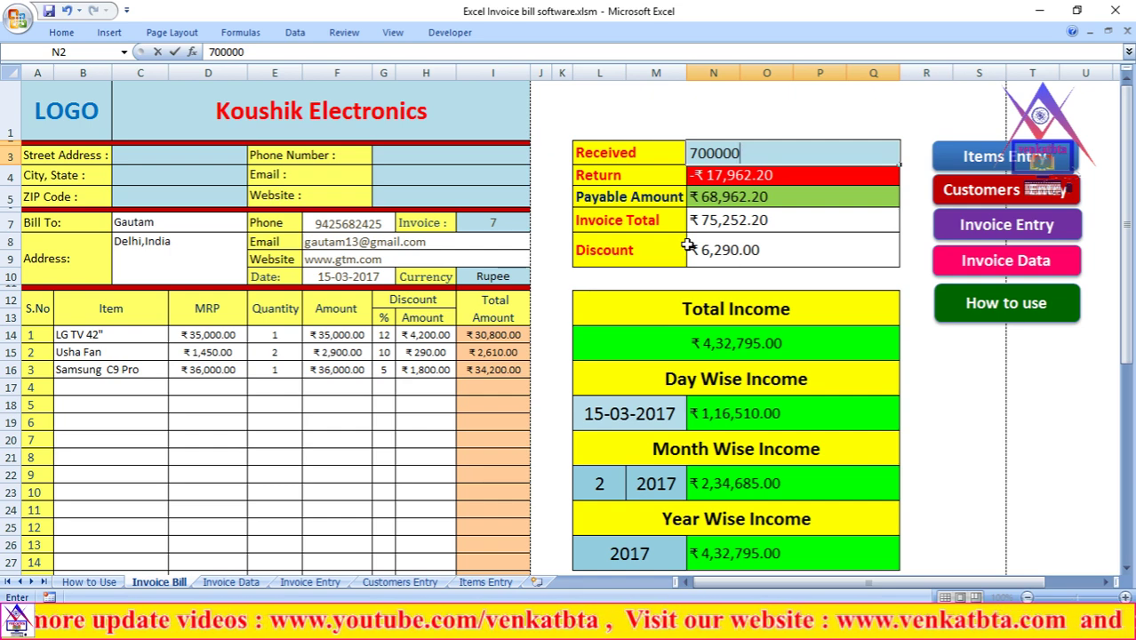
key(BackSpace)
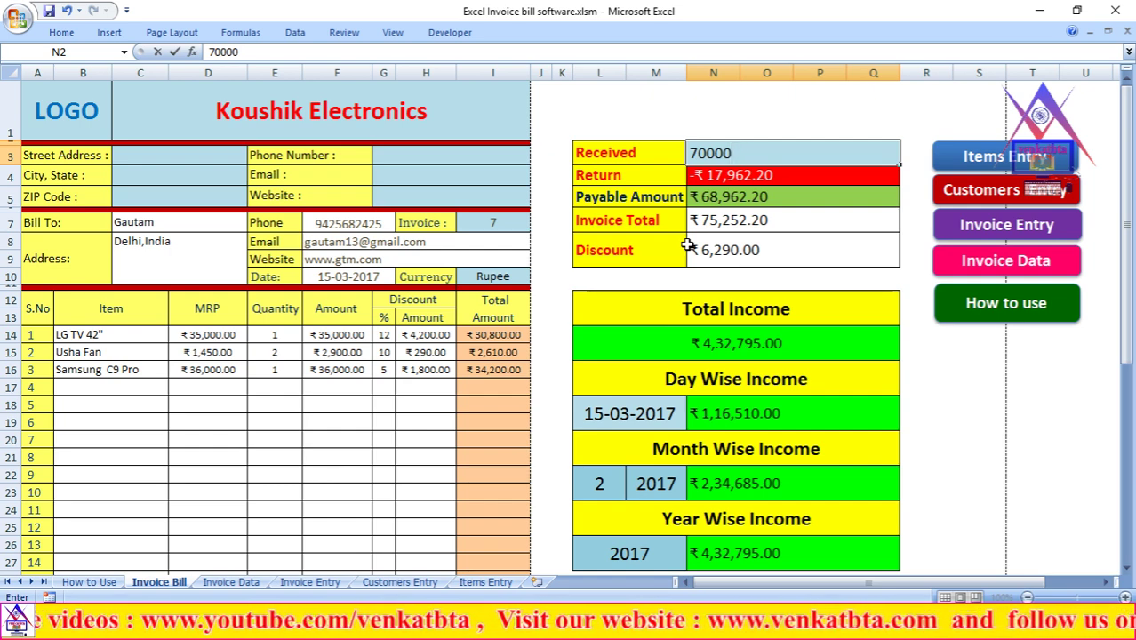
key(Return)
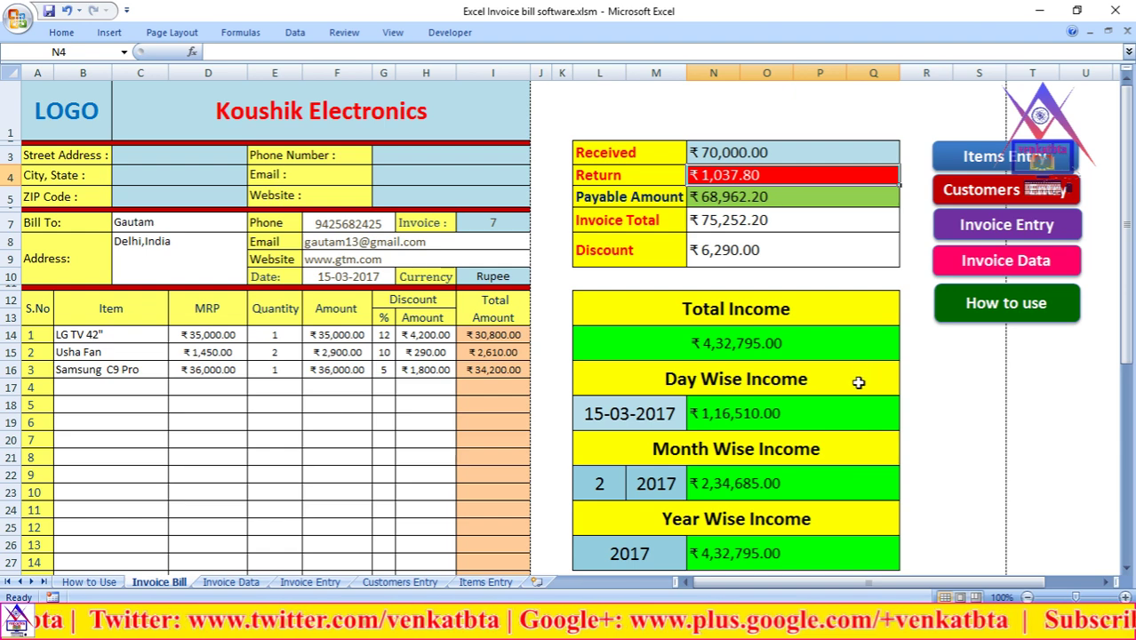
scroll(856, 389, down, 1)
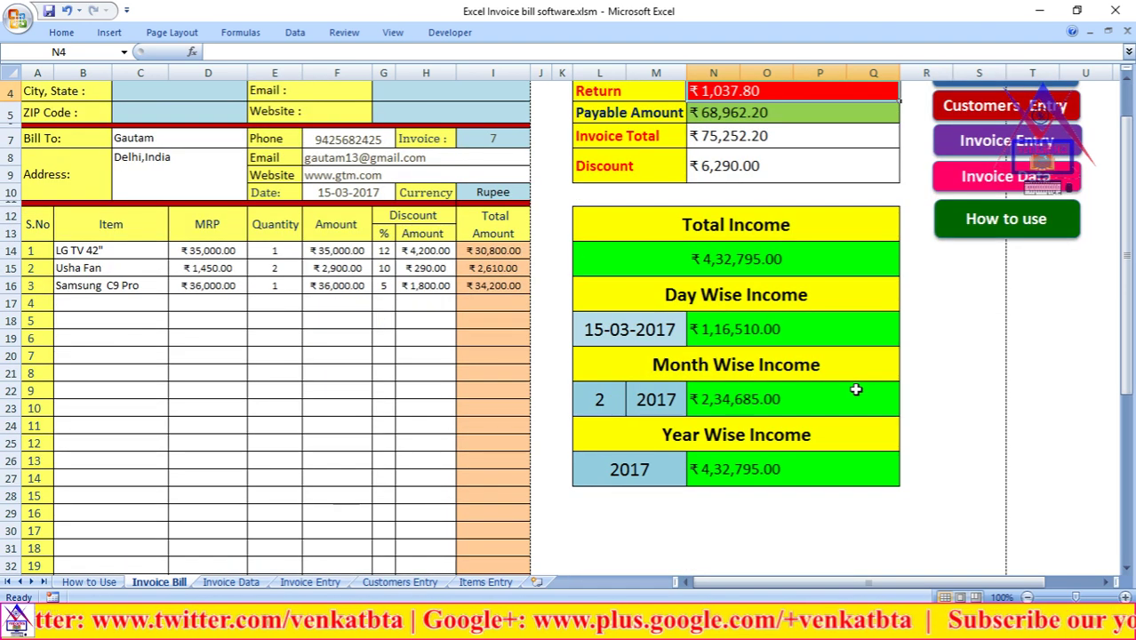
click(926, 321)
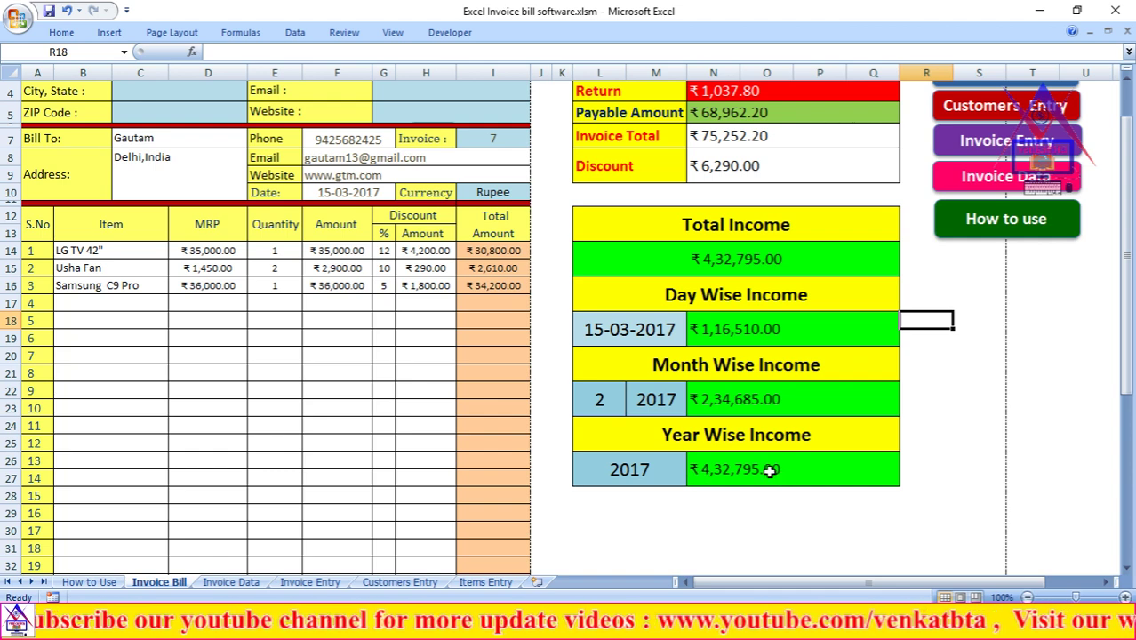
scroll(681, 495, up, 1)
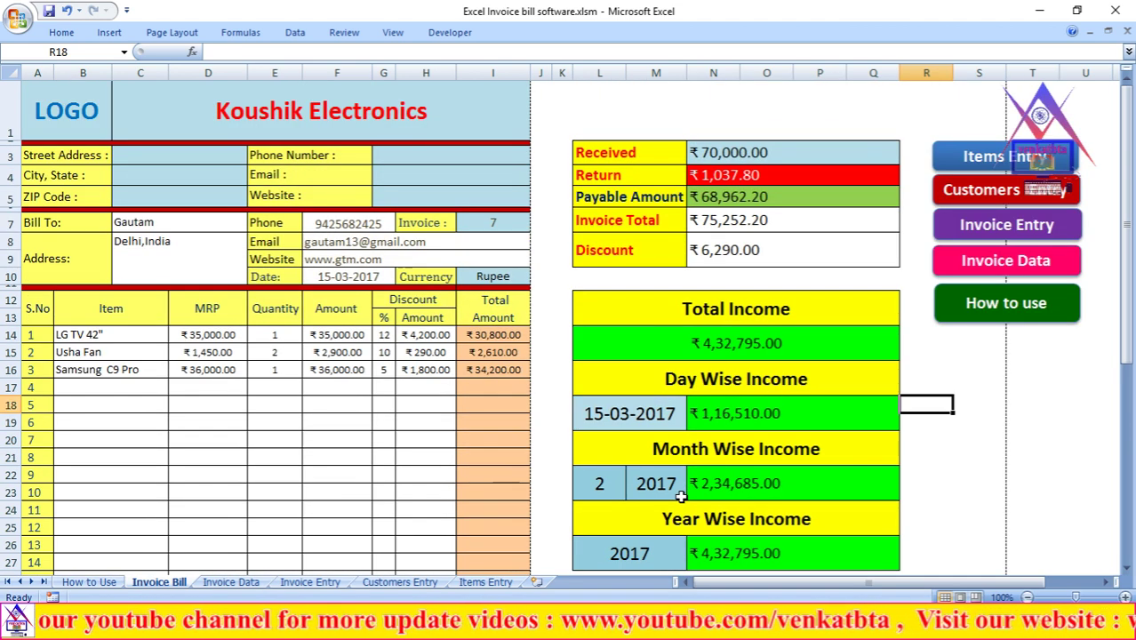
- Change the Day Wise Income date in L18 to 03-03-2017
click(625, 418)
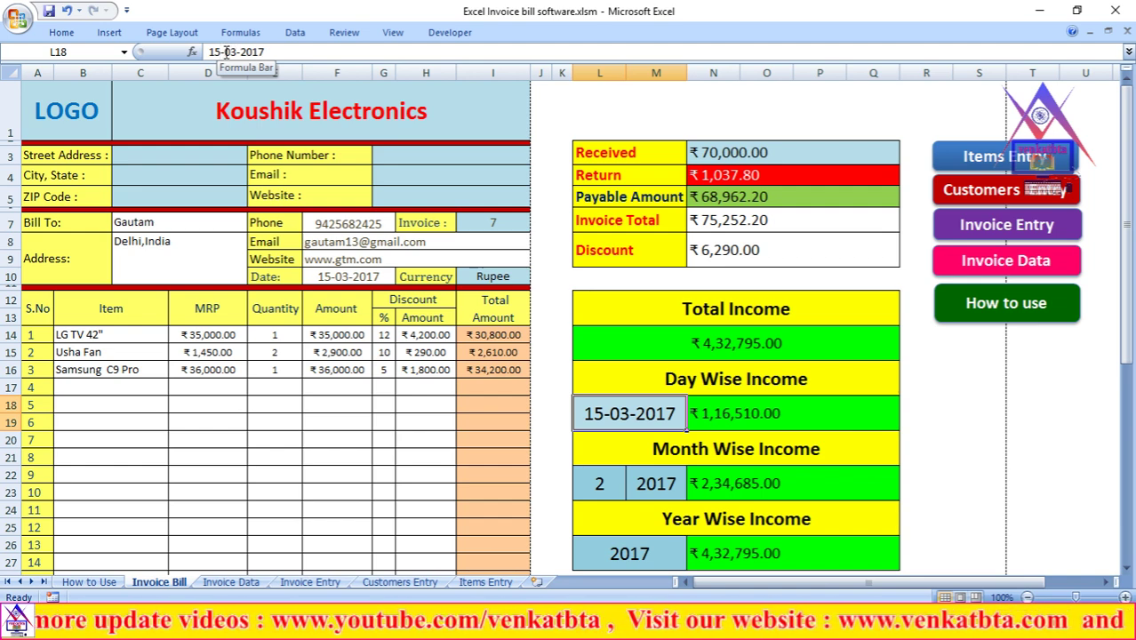
drag(219, 52, 209, 52)
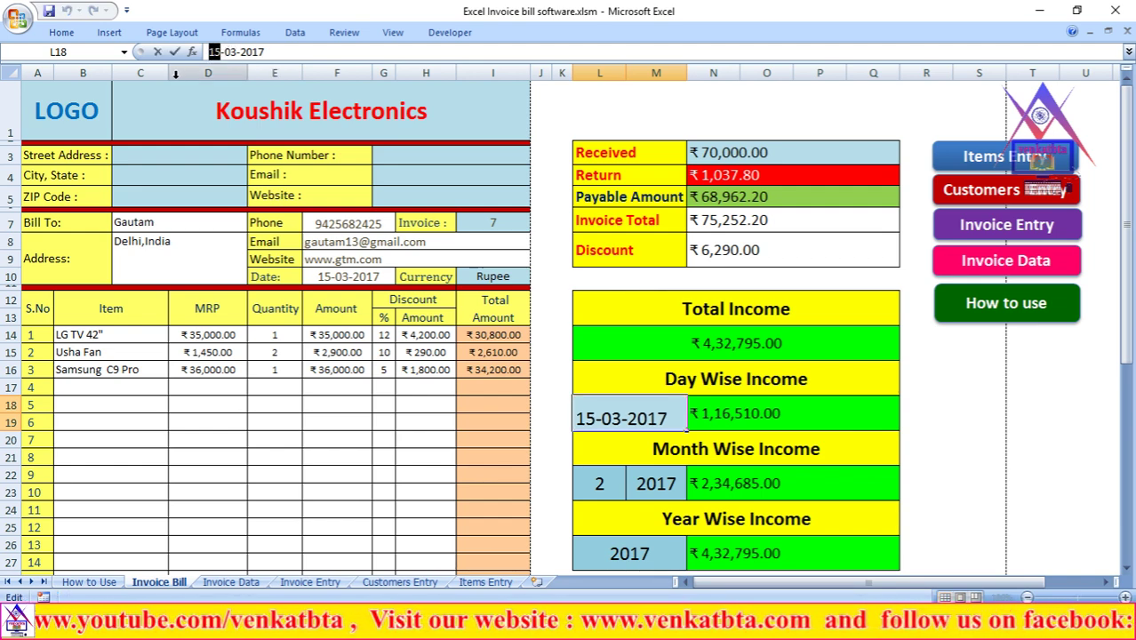
text(03)
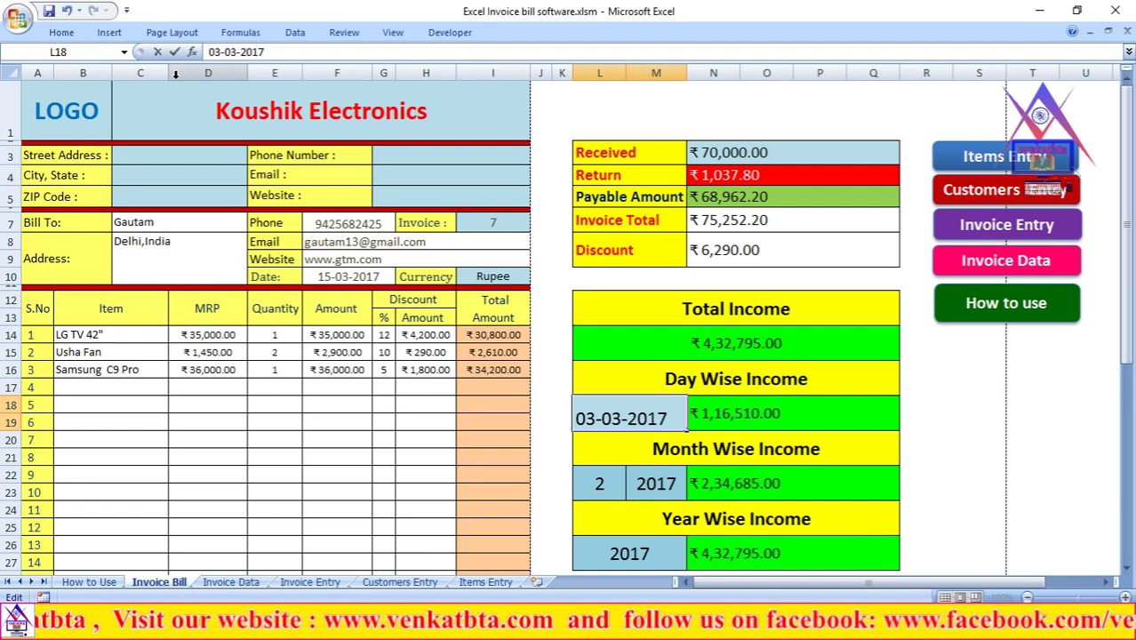
key(Return)
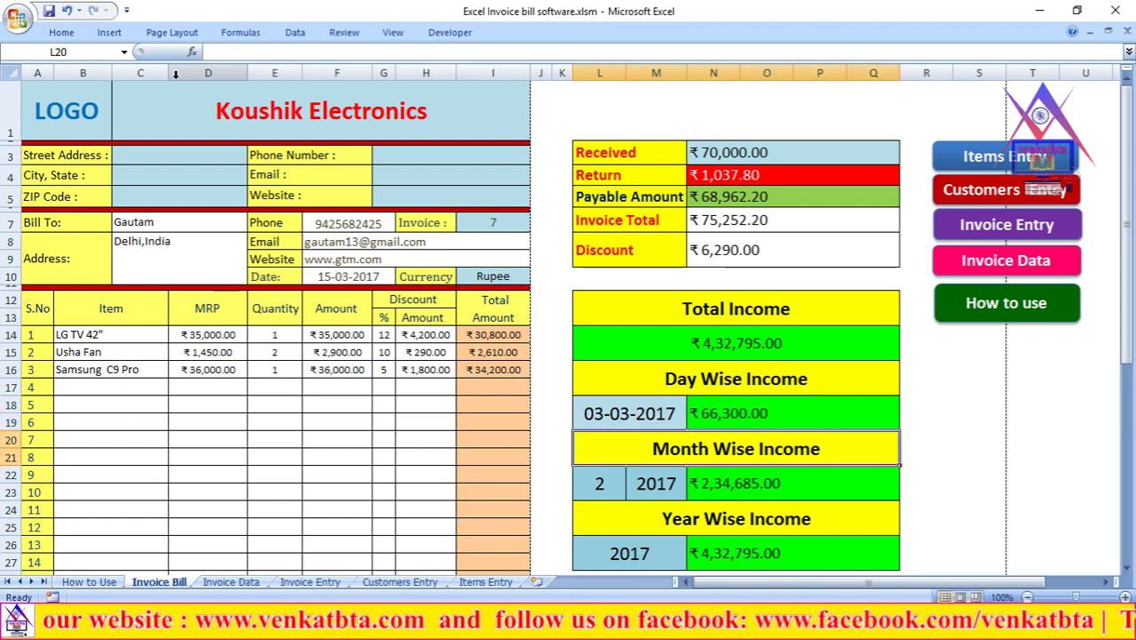
click(916, 414)
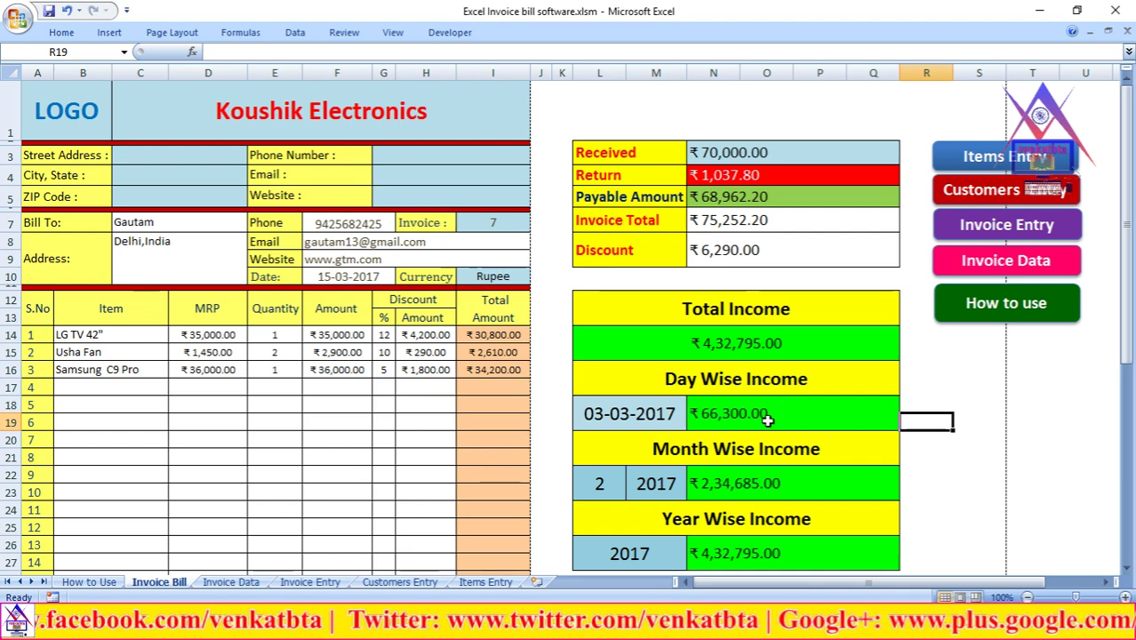
- Change the Month Wise Income month in L22 from 2 to 3 for 2017
scroll(766, 420, down, 1)
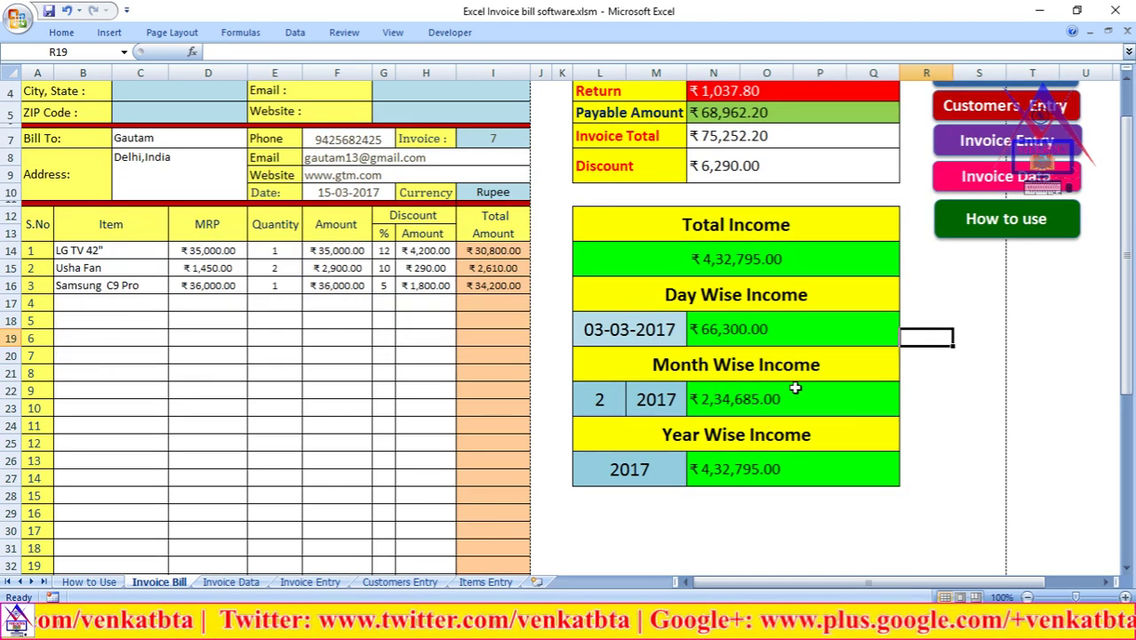
click(603, 401)
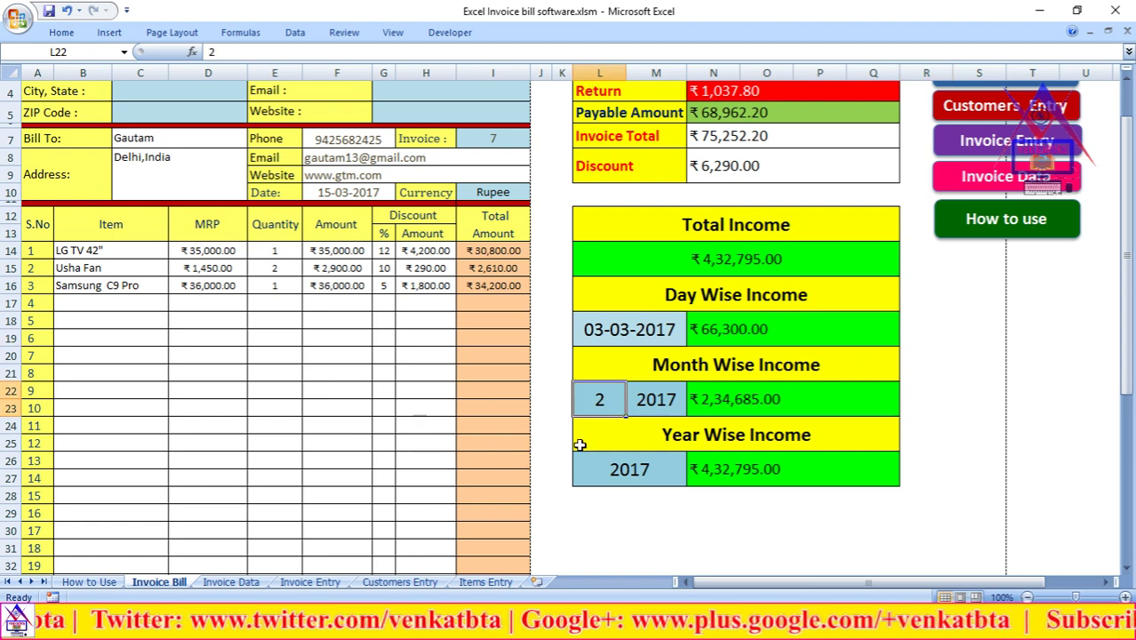
click(667, 402)
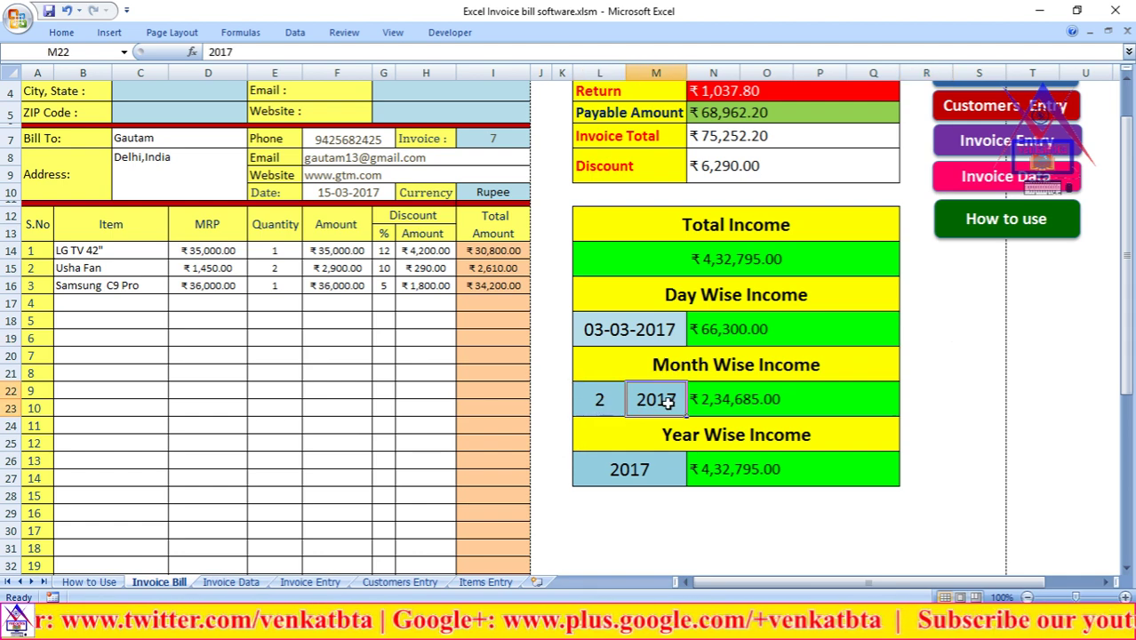
click(602, 401)
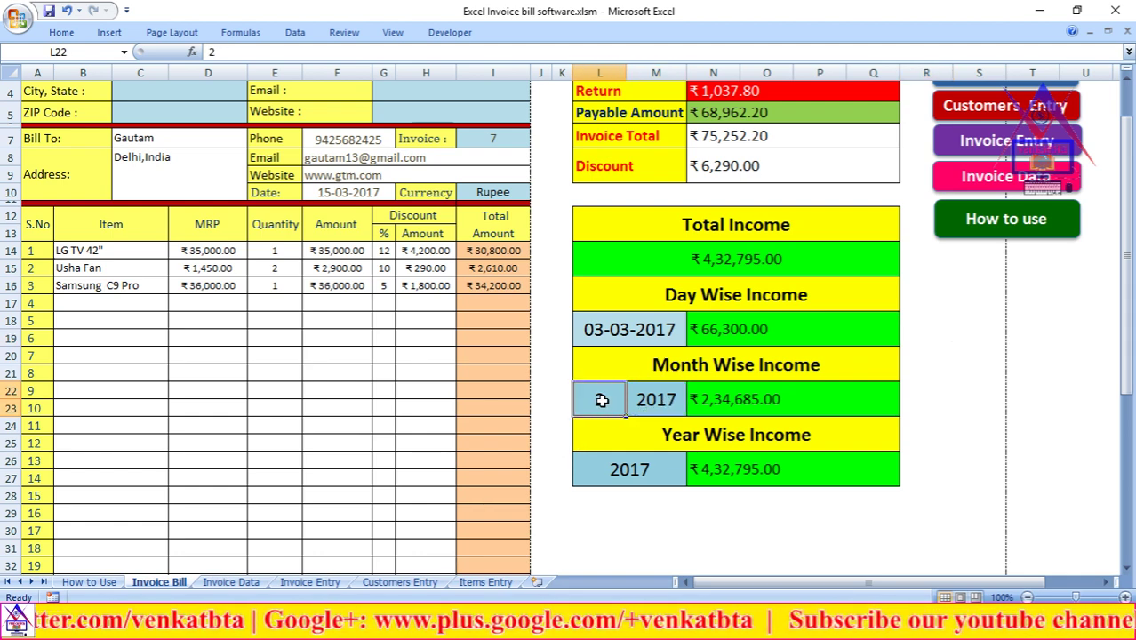
text(3)
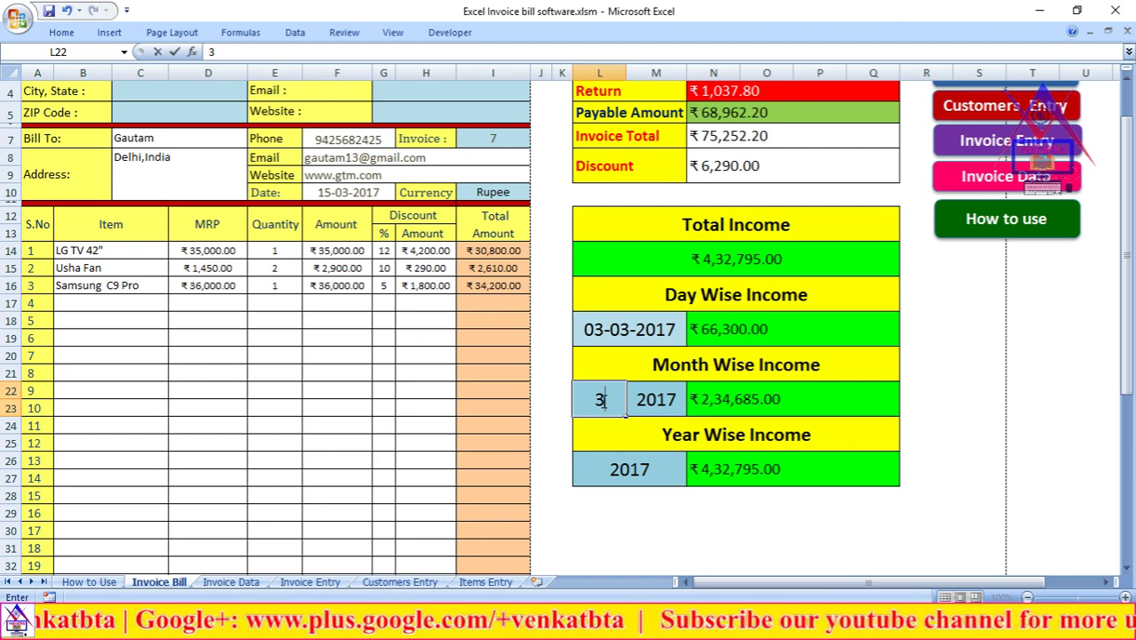
click(960, 407)
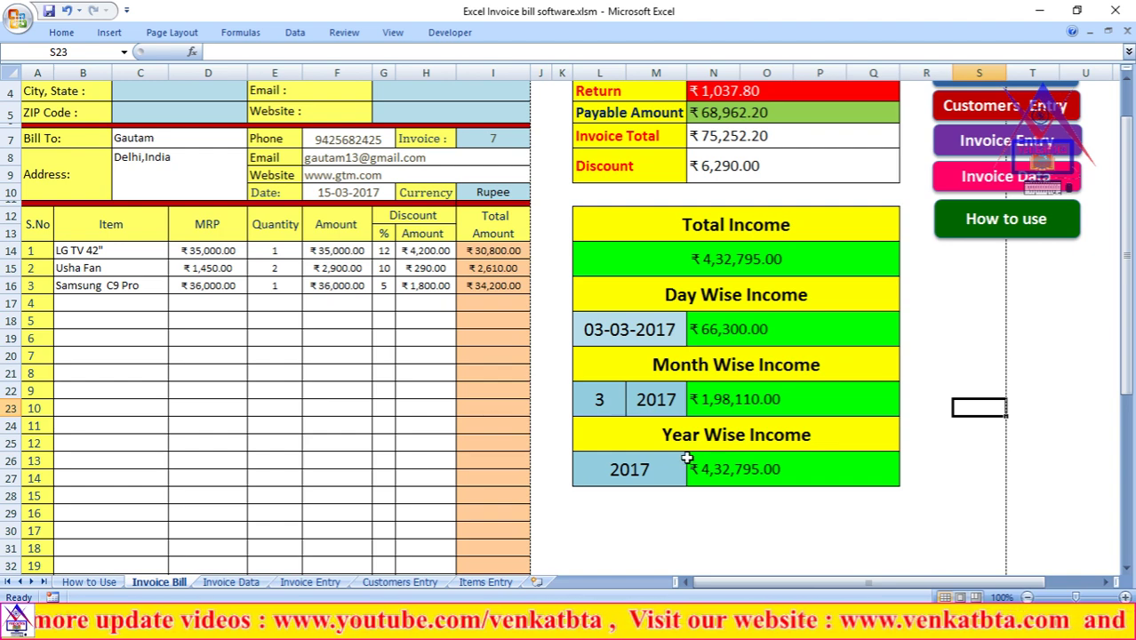
click(656, 472)
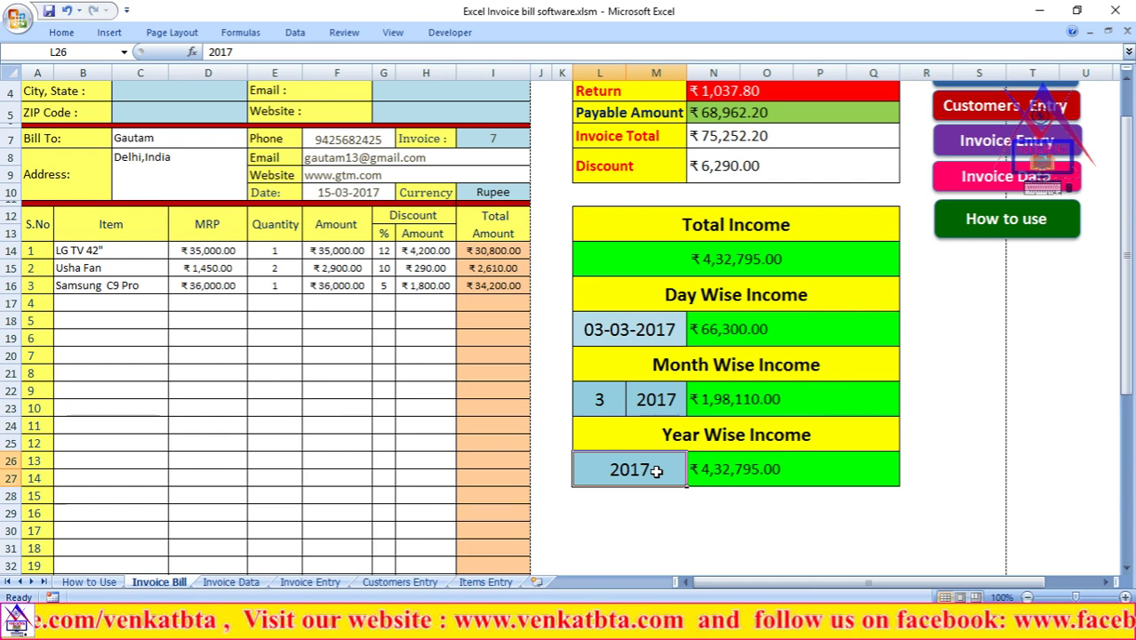
click(692, 509)
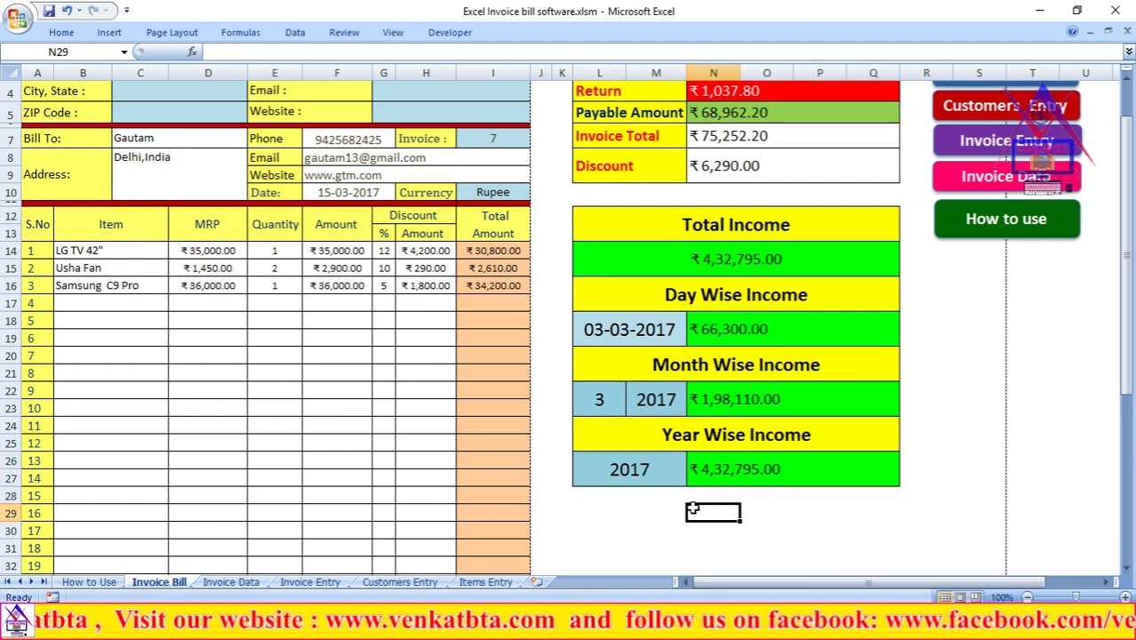
click(659, 468)
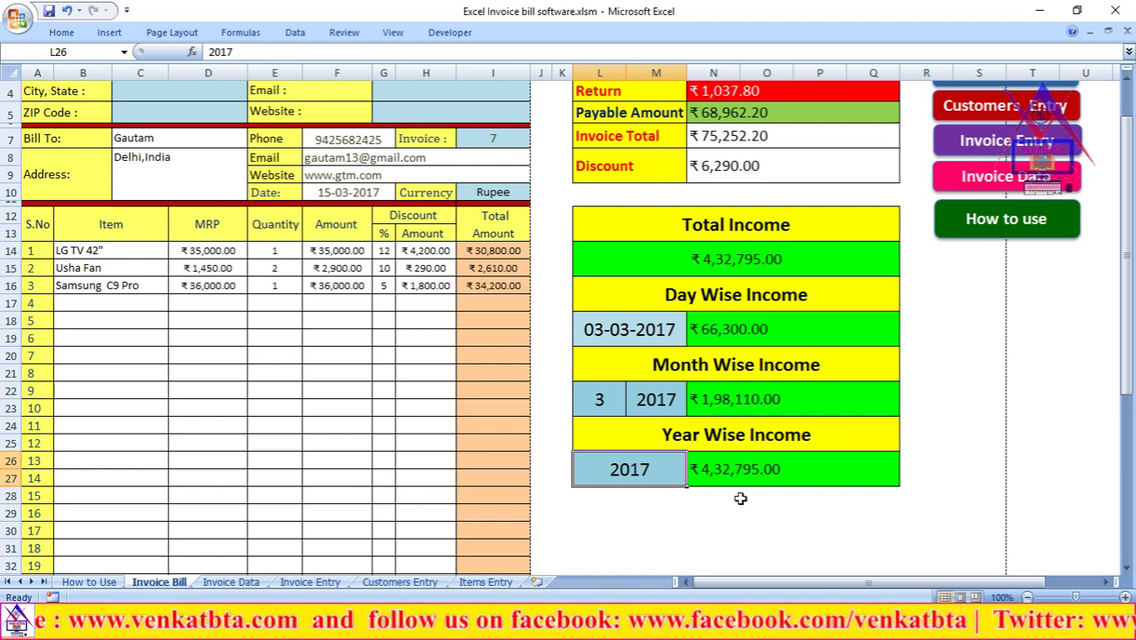
click(630, 506)
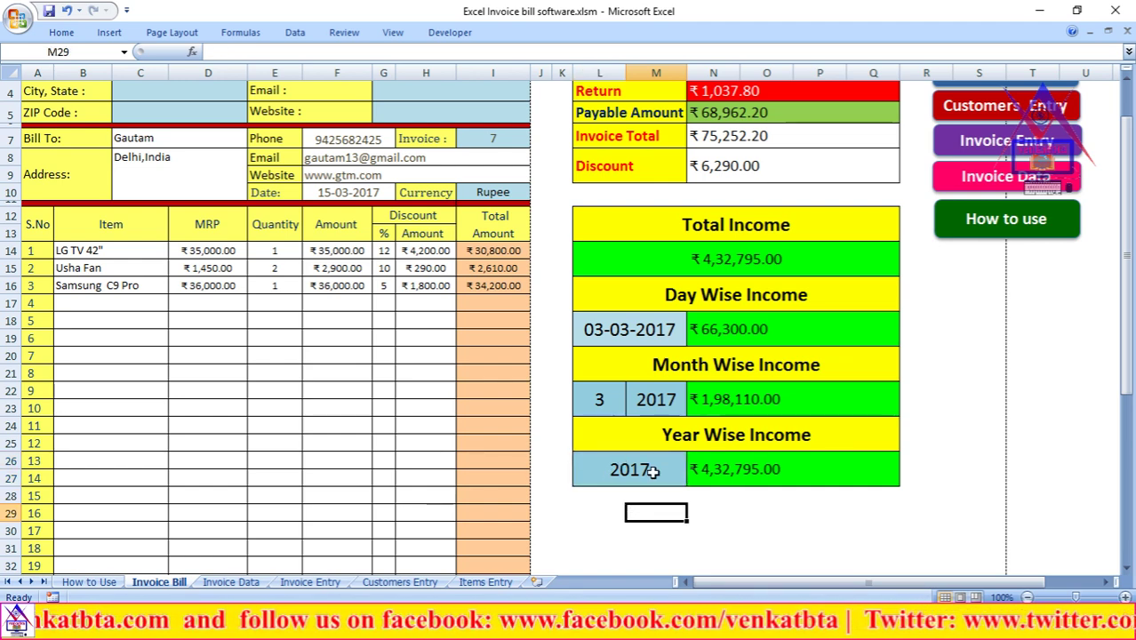
click(653, 472)
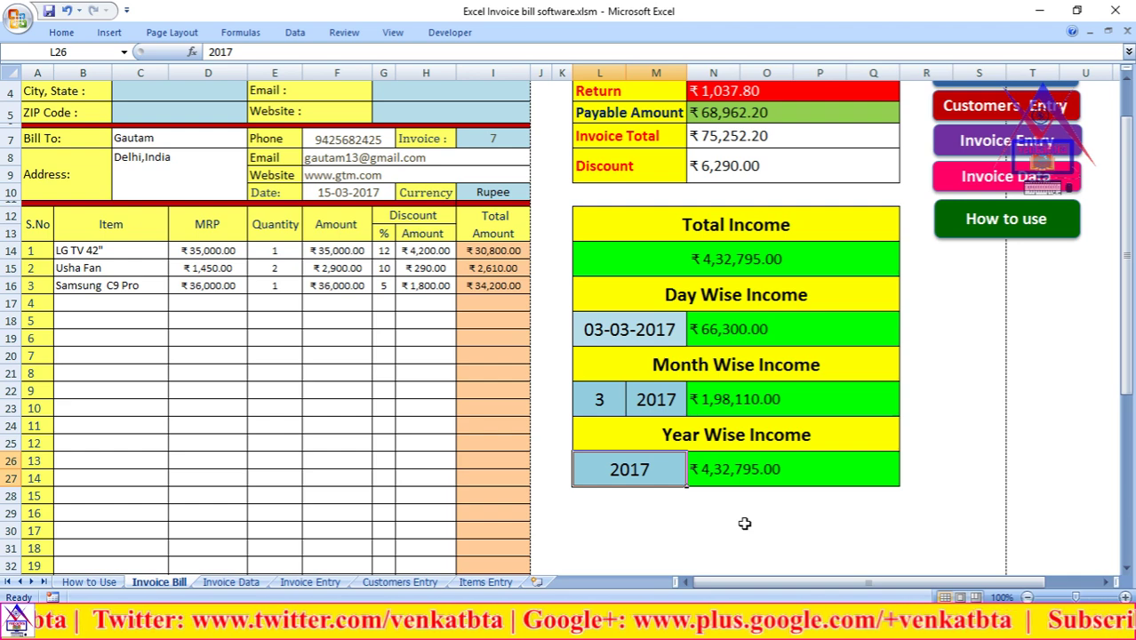
click(745, 523)
scroll(637, 518, up, 1)
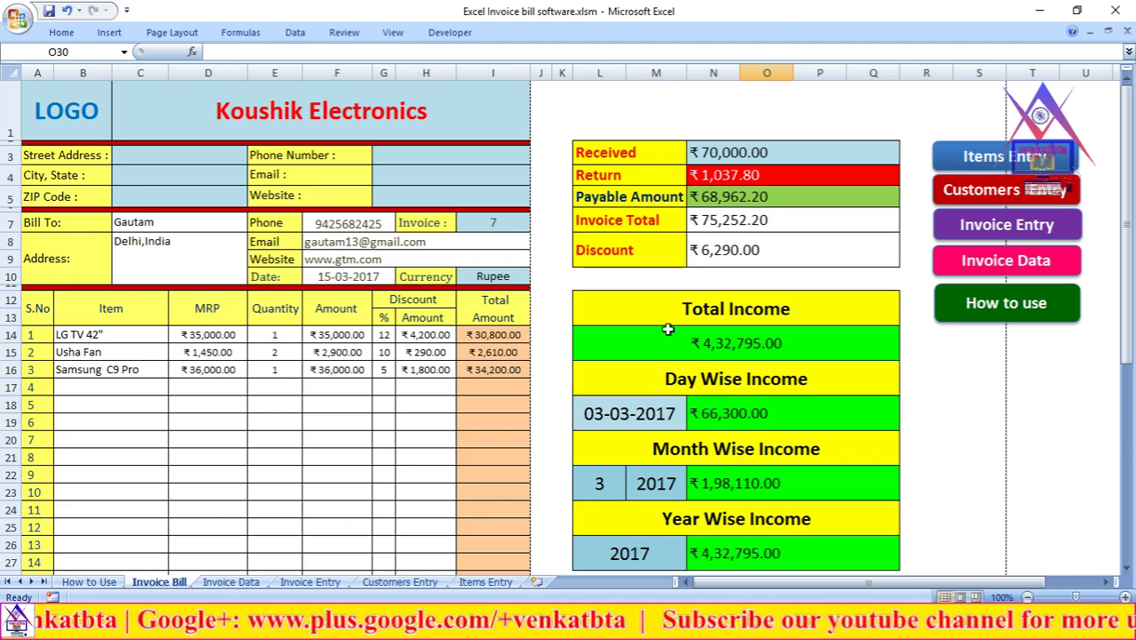
scroll(589, 415, down, 6)
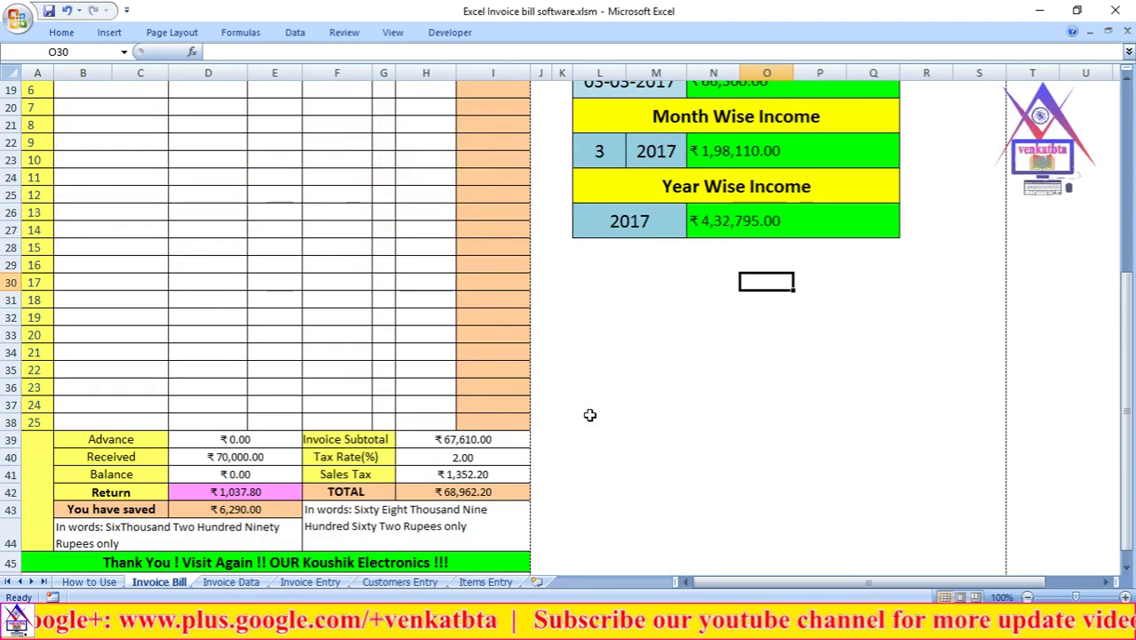
scroll(588, 416, down, 3)
scroll(588, 415, up, 10)
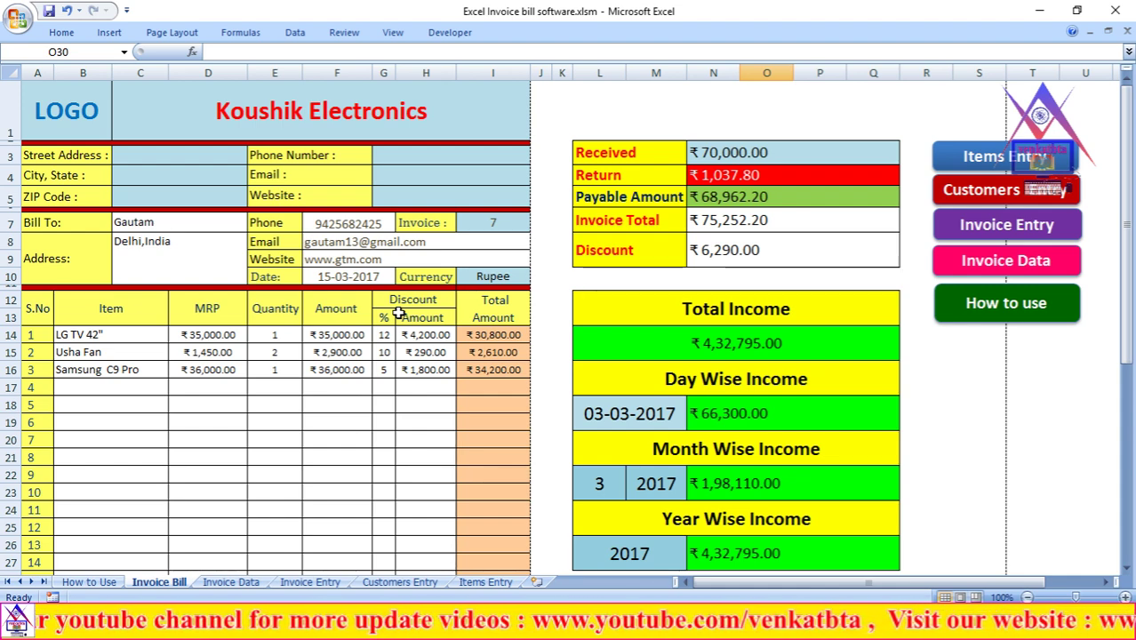
key(ctrl+p)
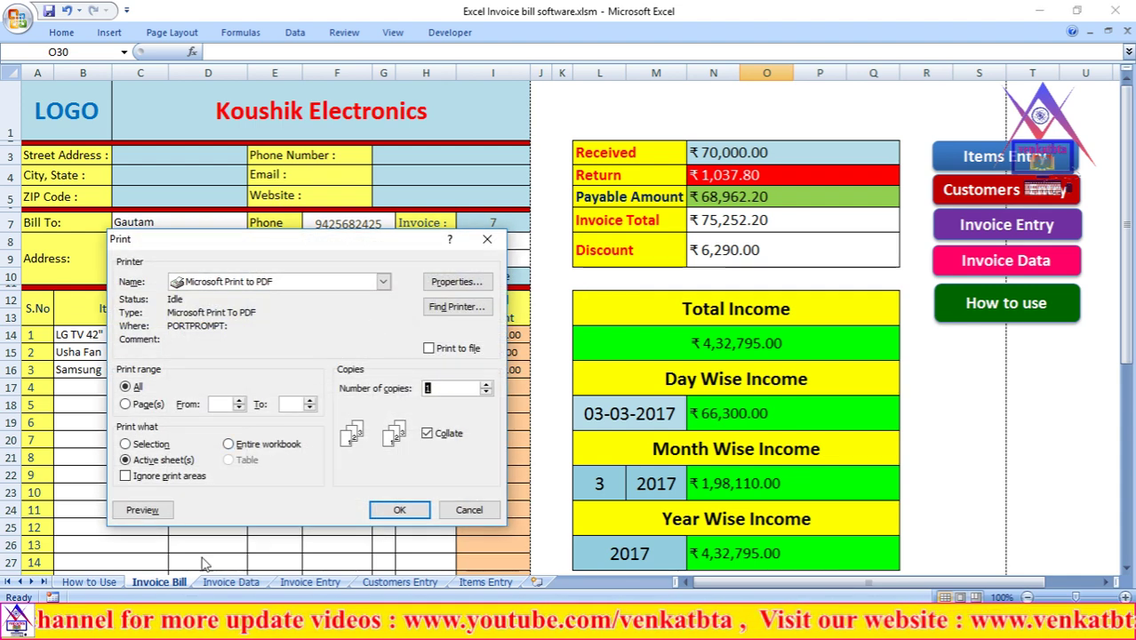
click(138, 513)
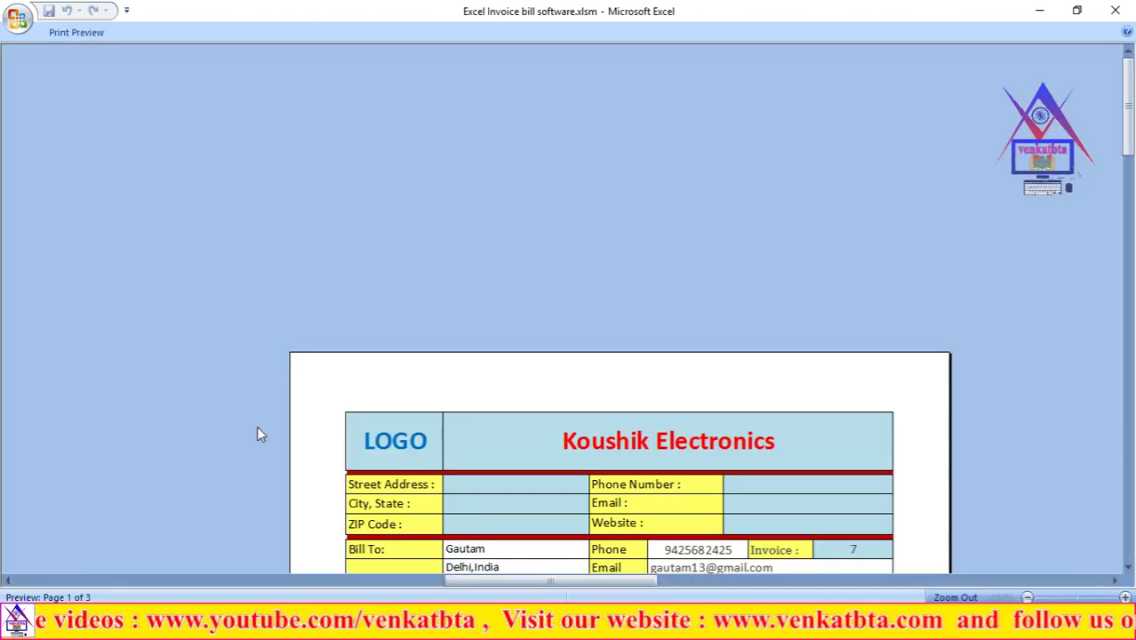
scroll(712, 345, up, 3)
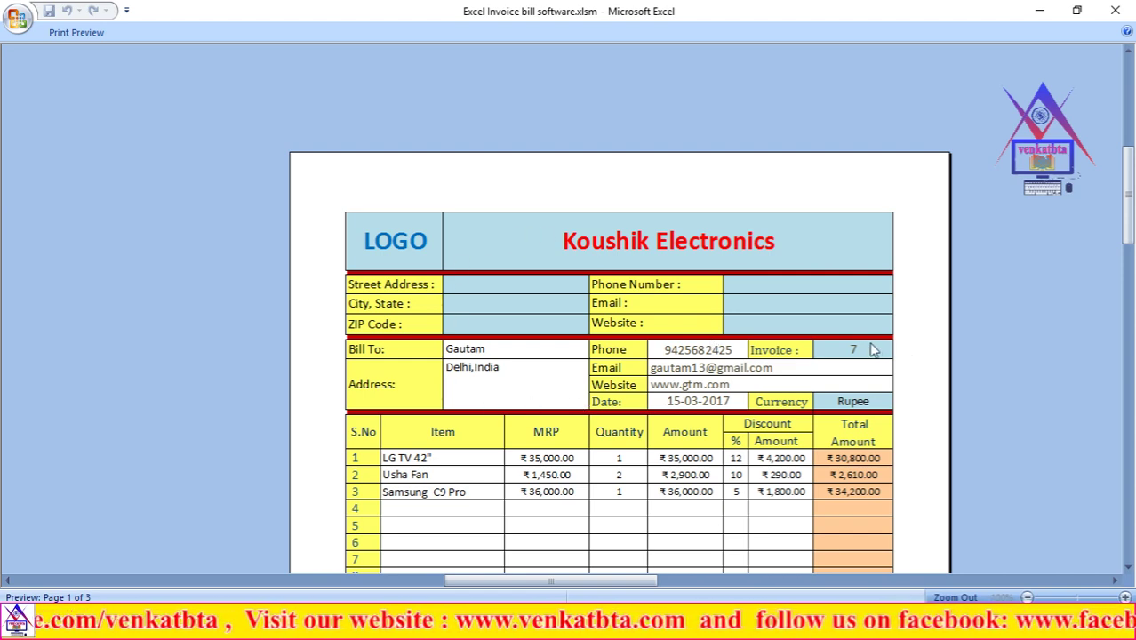
scroll(861, 379, down, 3)
scroll(860, 373, down, 5)
scroll(860, 361, down, 2)
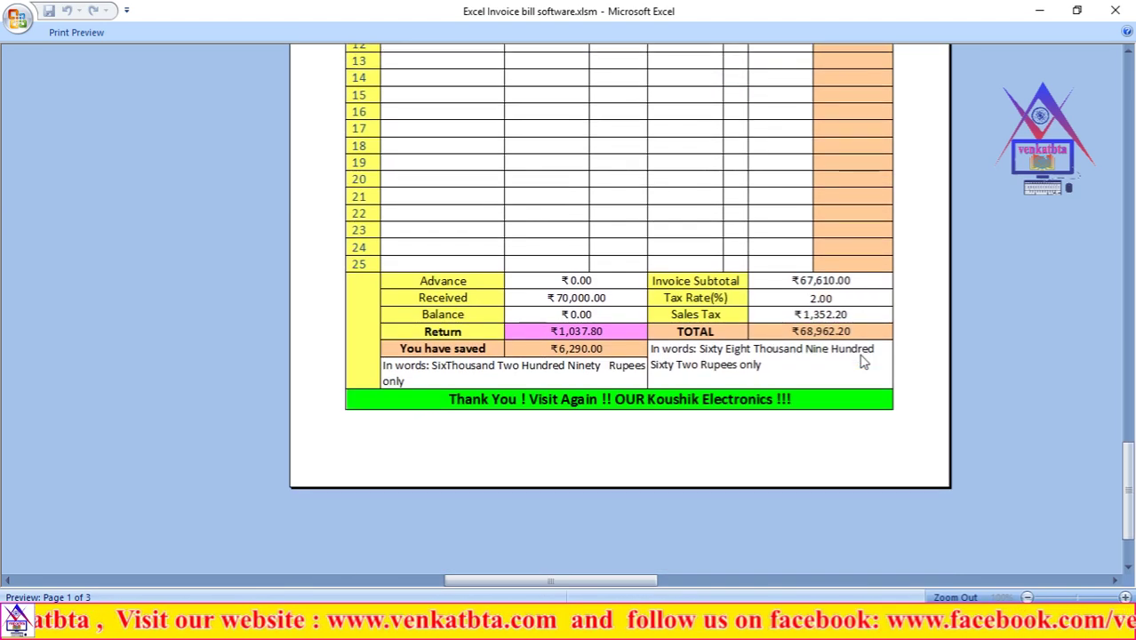
scroll(861, 361, up, 5)
scroll(861, 361, up, 3)
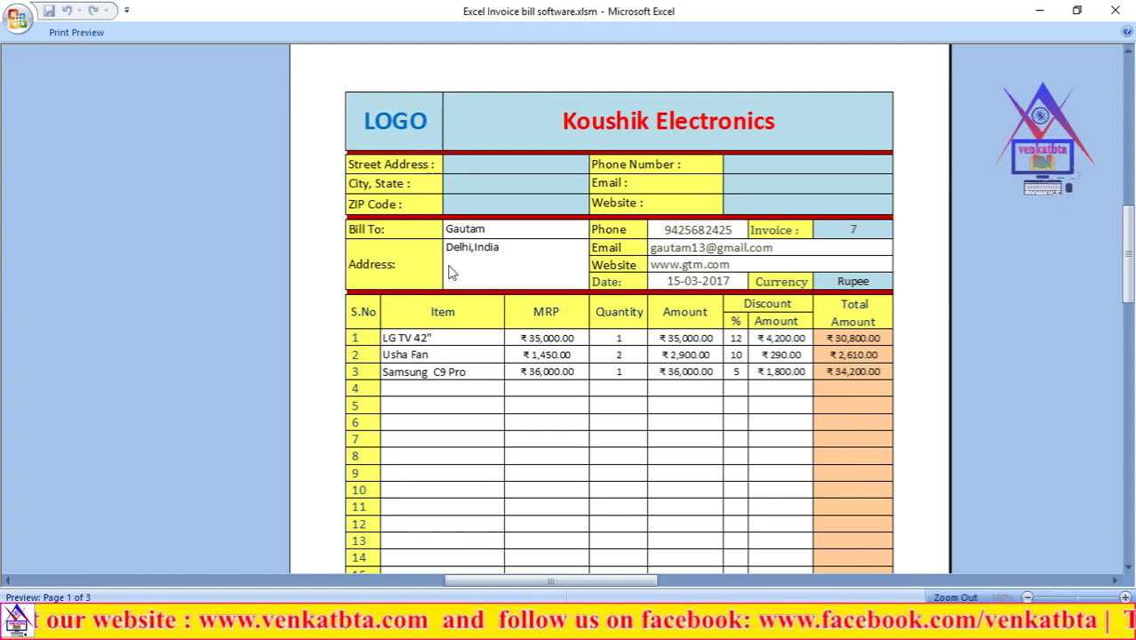
scroll(639, 363, down, 8)
scroll(638, 363, down, 4)
scroll(638, 362, up, 6)
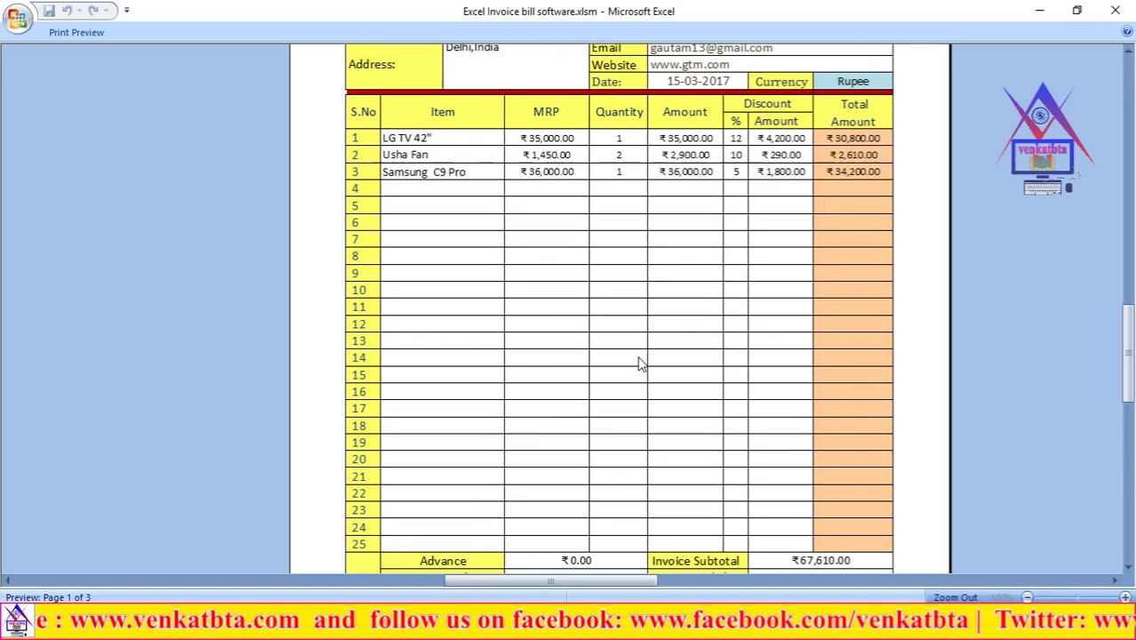
scroll(638, 363, up, 7)
scroll(638, 363, up, 5)
scroll(639, 363, down, 5)
scroll(638, 363, down, 1)
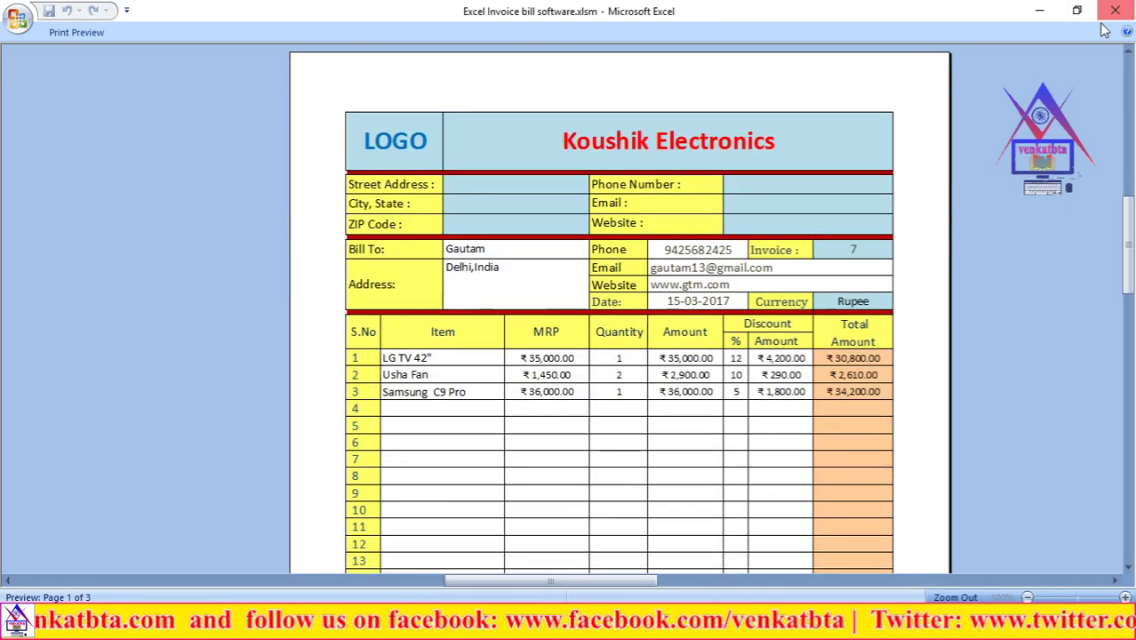
click(1112, 14)
scroll(529, 425, down, 2)
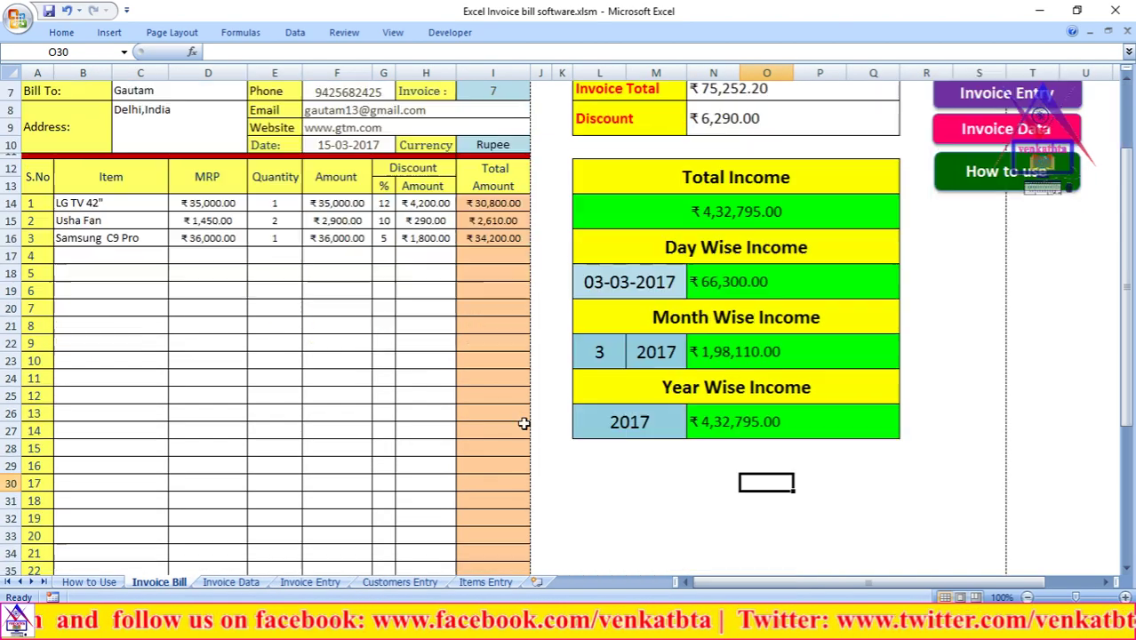
scroll(524, 425, up, 2)
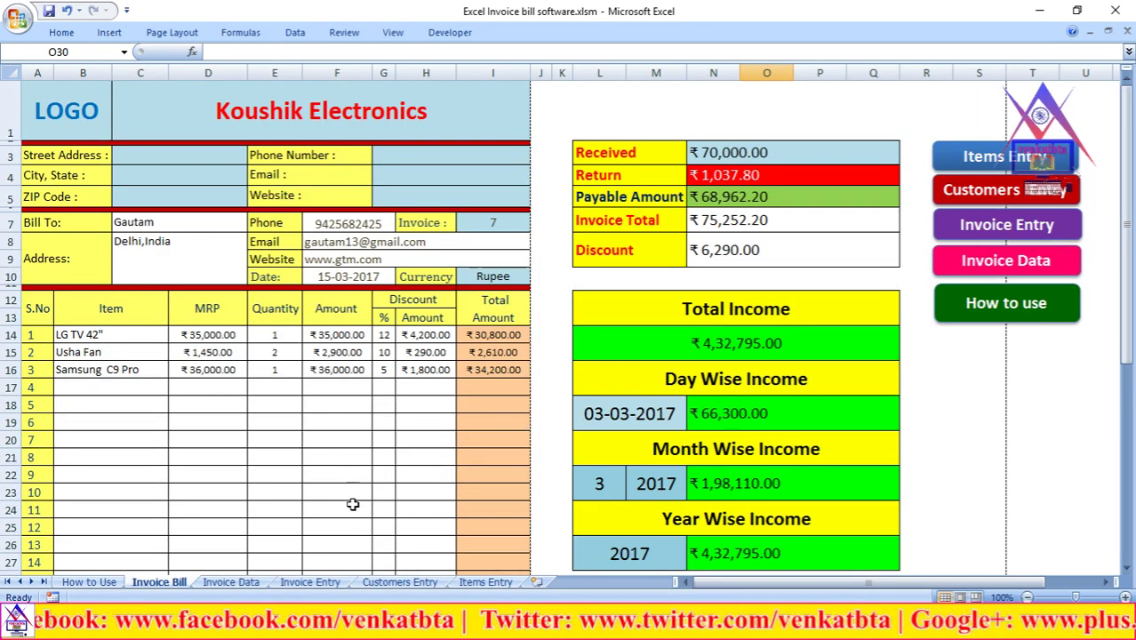
scroll(353, 504, down, 5)
scroll(353, 504, down, 4)
scroll(353, 504, up, 6)
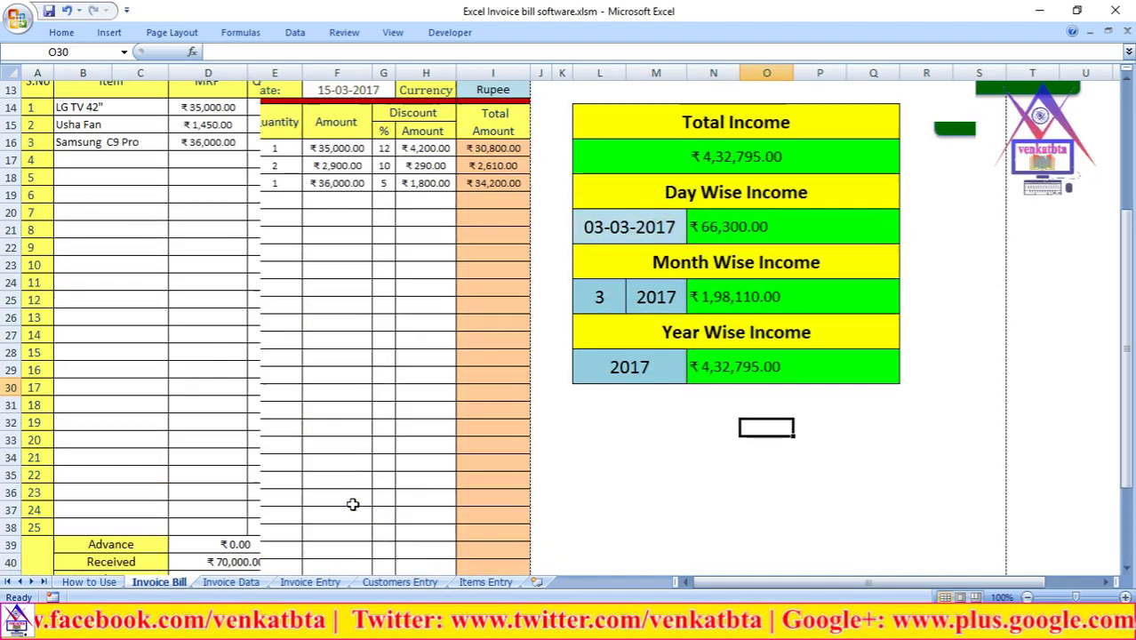
scroll(353, 504, up, 3)
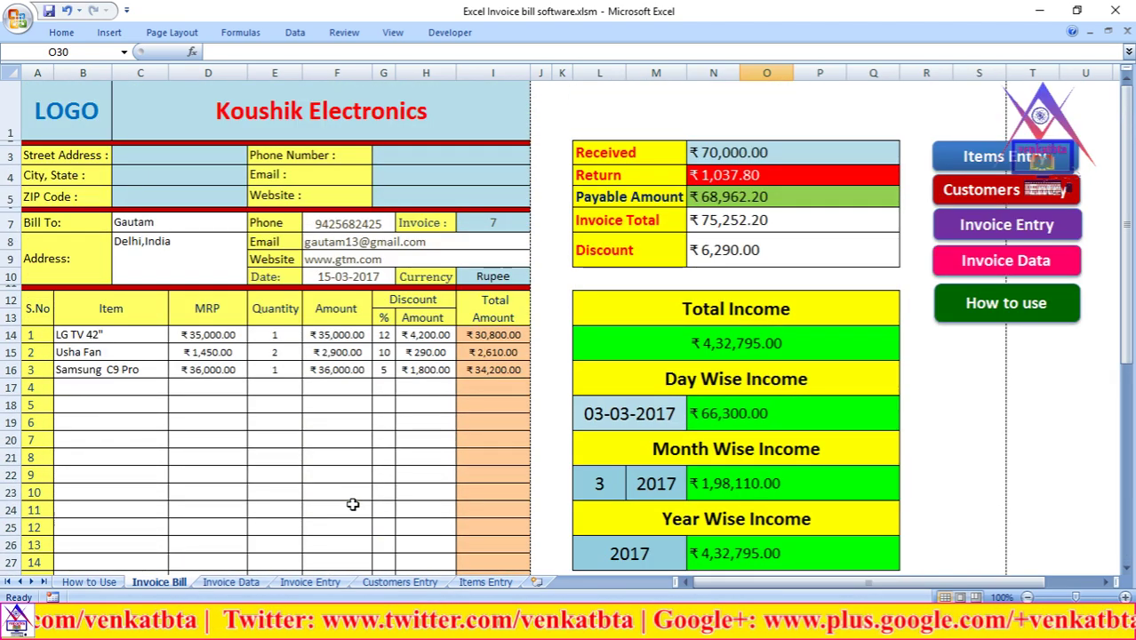